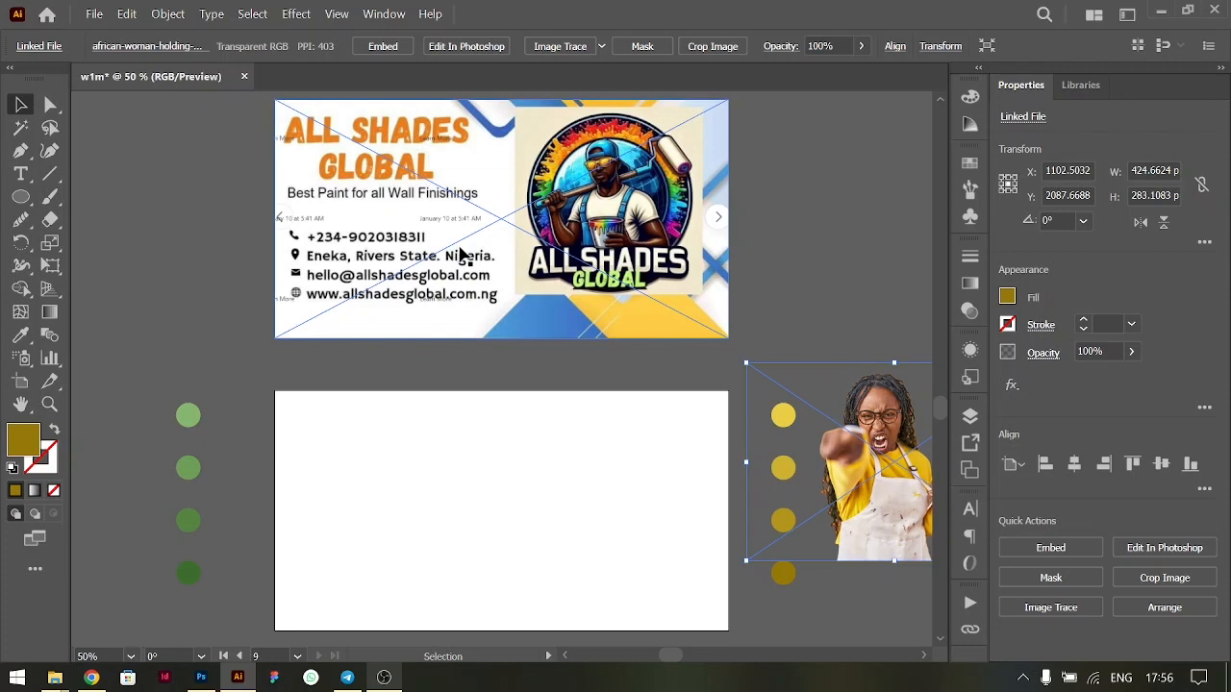
# - Shift the woman photo slightly lower beside the blank artboard and draw a rectangle about 650 × 344 px covering the whole artboard
pyautogui.moveTo(770, 442); pyautogui.dragTo(874, 472)
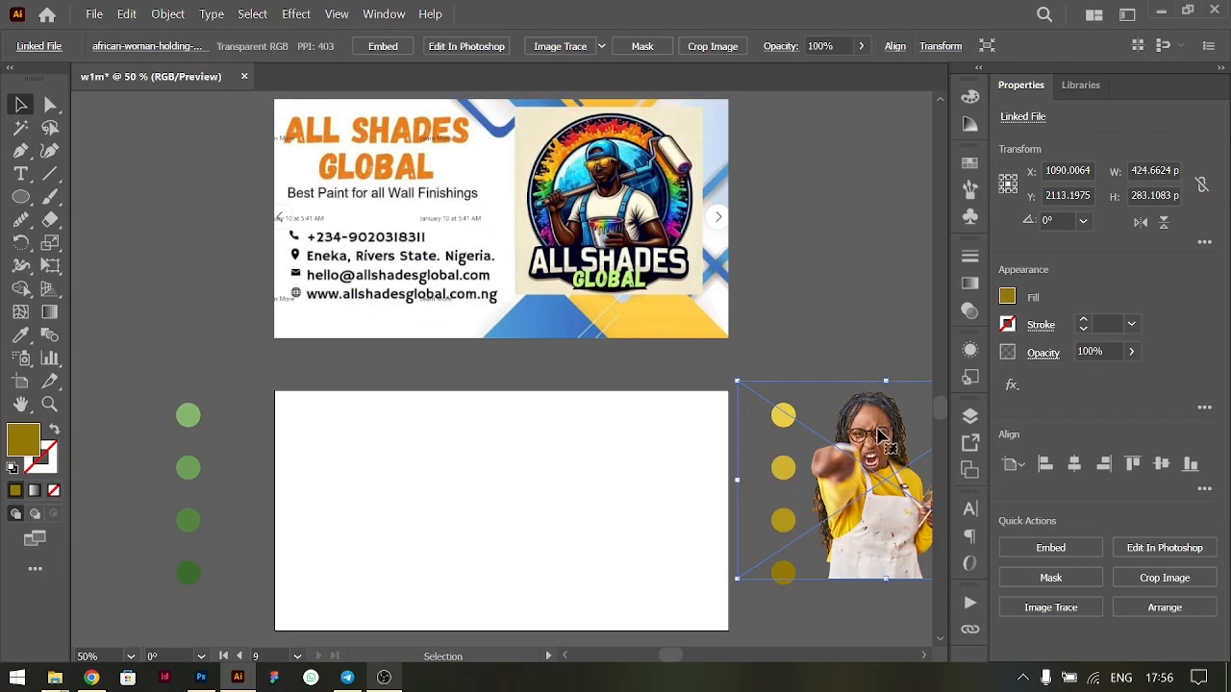
pyautogui.click(753, 157)
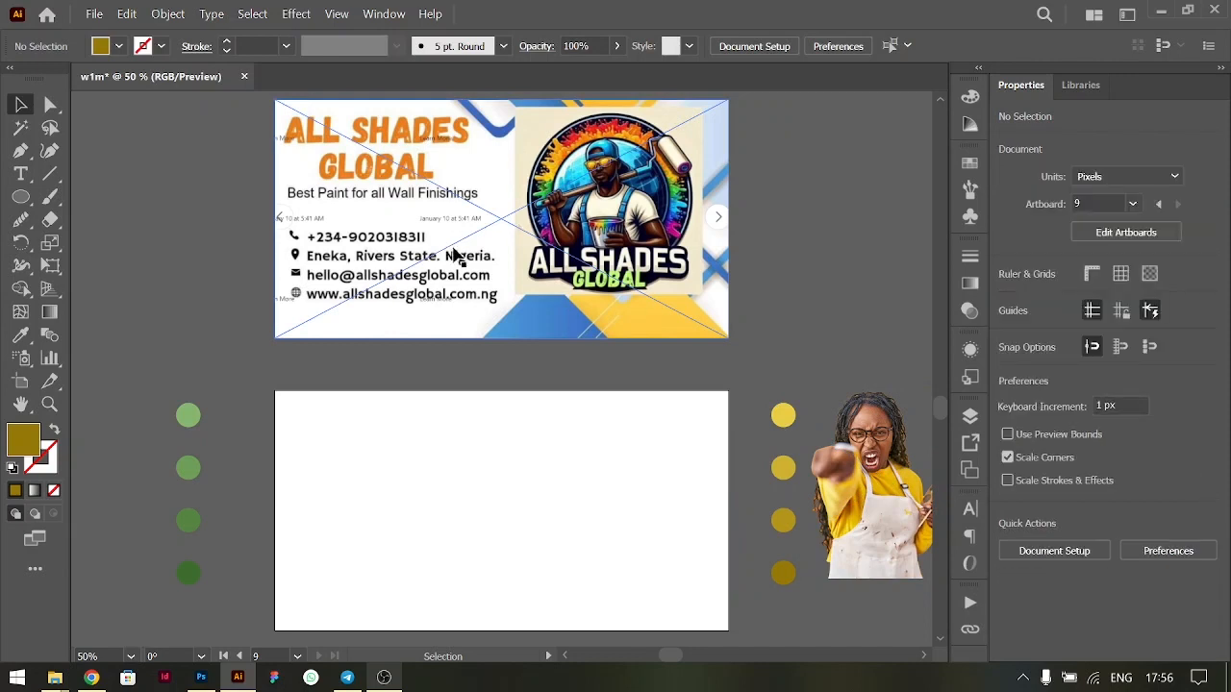
pyautogui.click(20, 196)
pyautogui.click(86, 198)
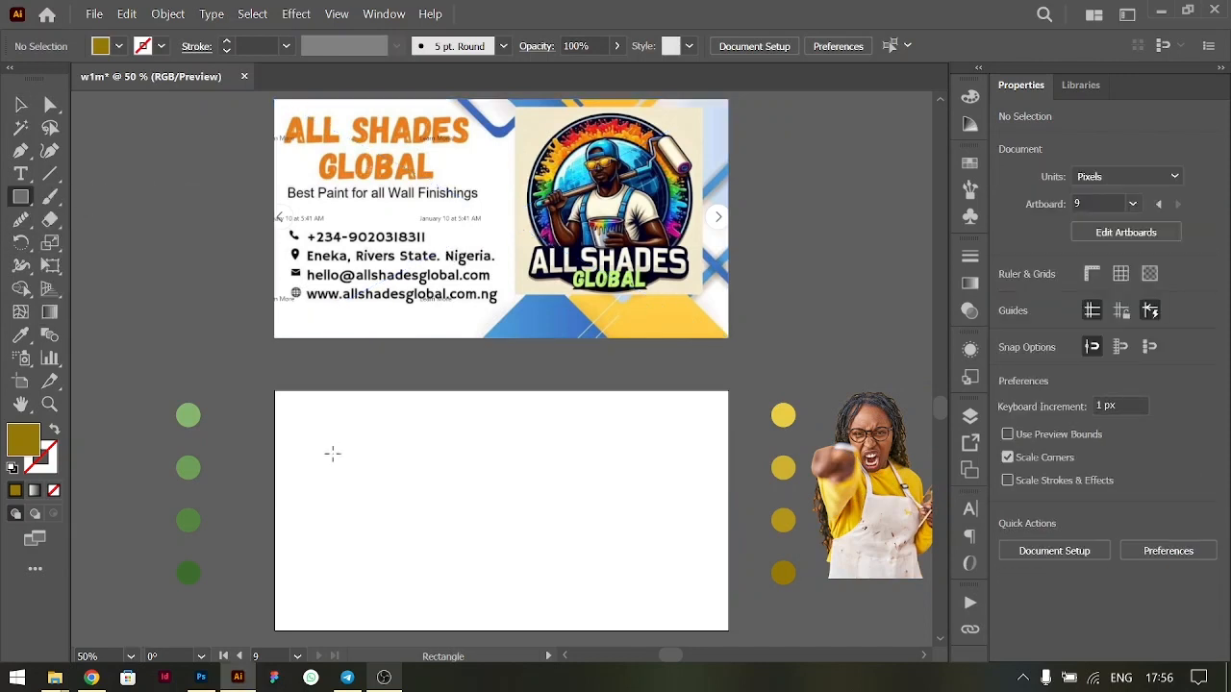
pyautogui.moveTo(274, 390); pyautogui.dragTo(729, 632)
pyautogui.press('v')
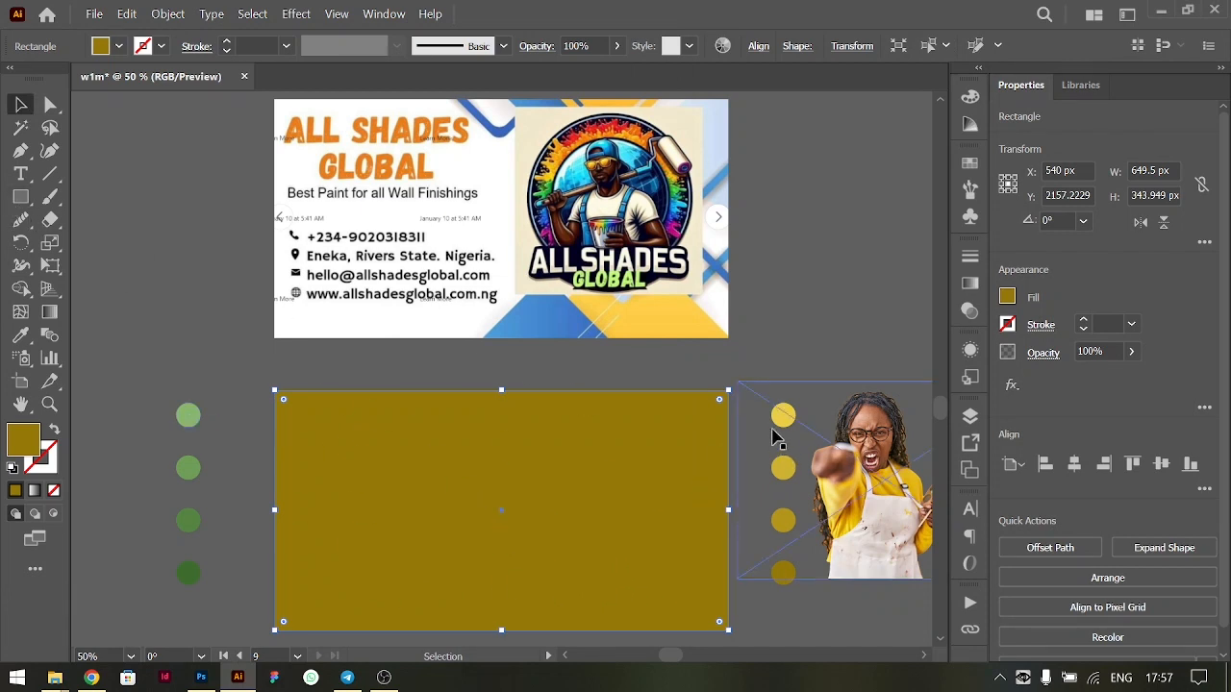
# - Move the column of four yellow swatch circles next to the green swatch circles on the other side of the artboard
pyautogui.moveTo(787, 587); pyautogui.dragTo(237, 590)
pyautogui.click(198, 394)
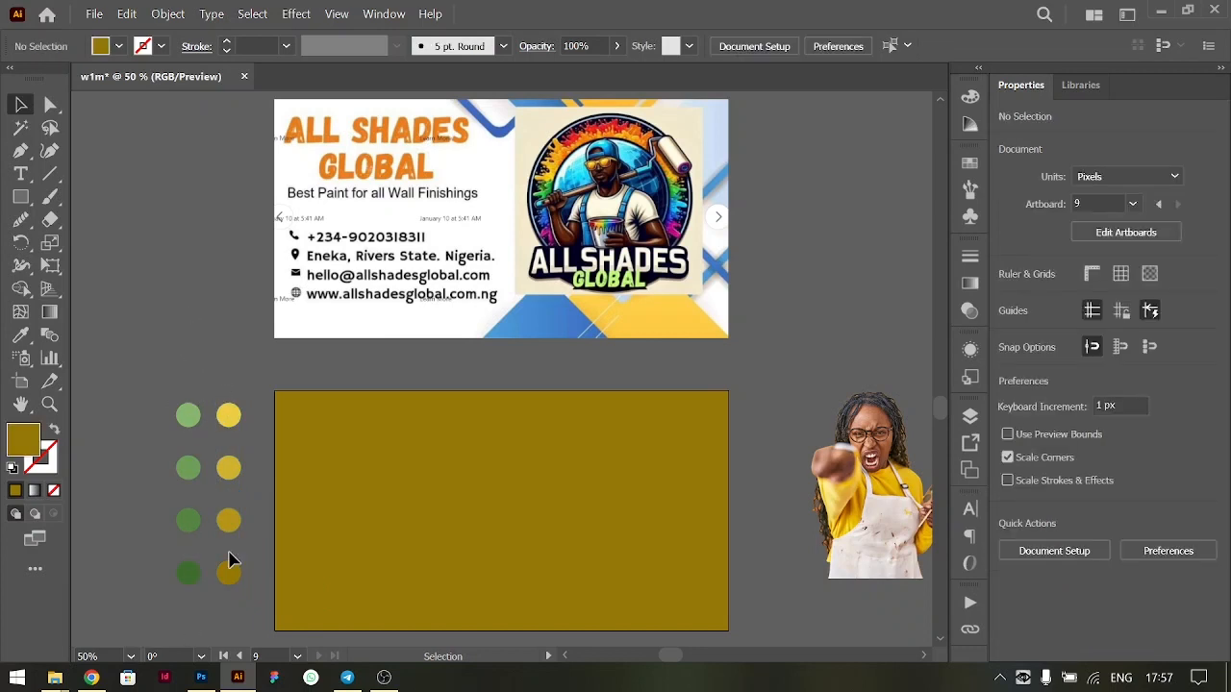
# - Bring the woman photo to the front over the rectangle and move it back outside beside the artboard
pyautogui.scroll(-1, 456, 392)
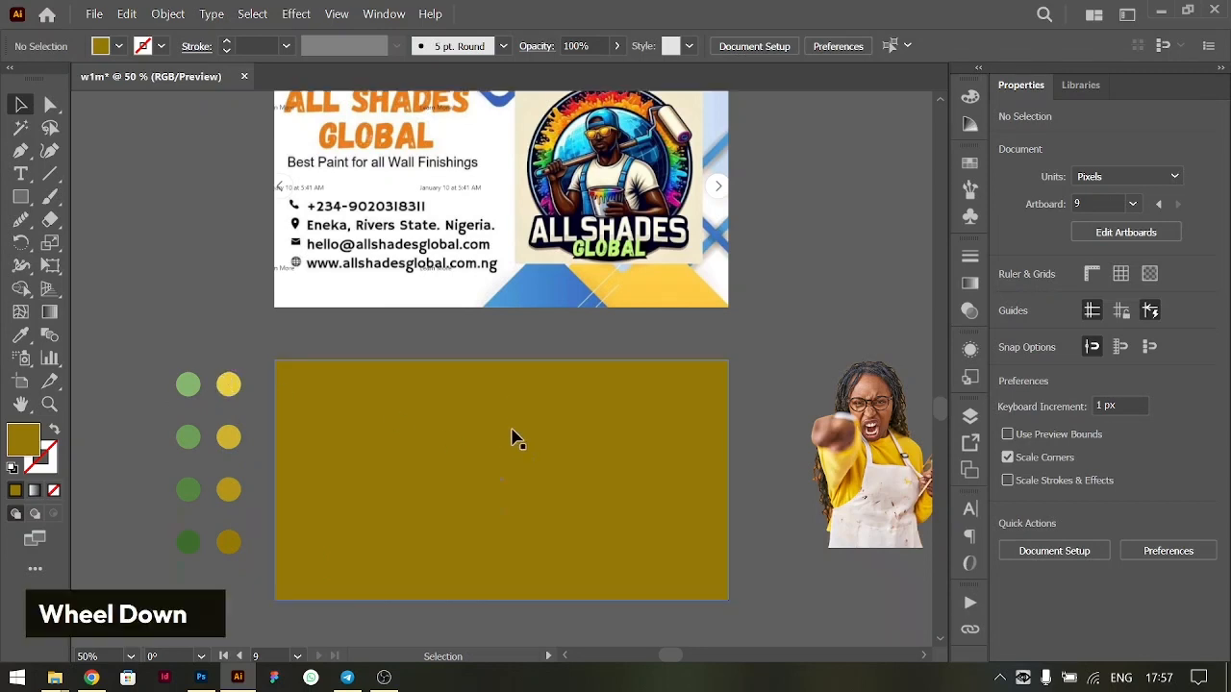
pyautogui.scroll(1, 456, 392)
pyautogui.scroll(-1, 456, 392)
pyautogui.scroll(1, 456, 392)
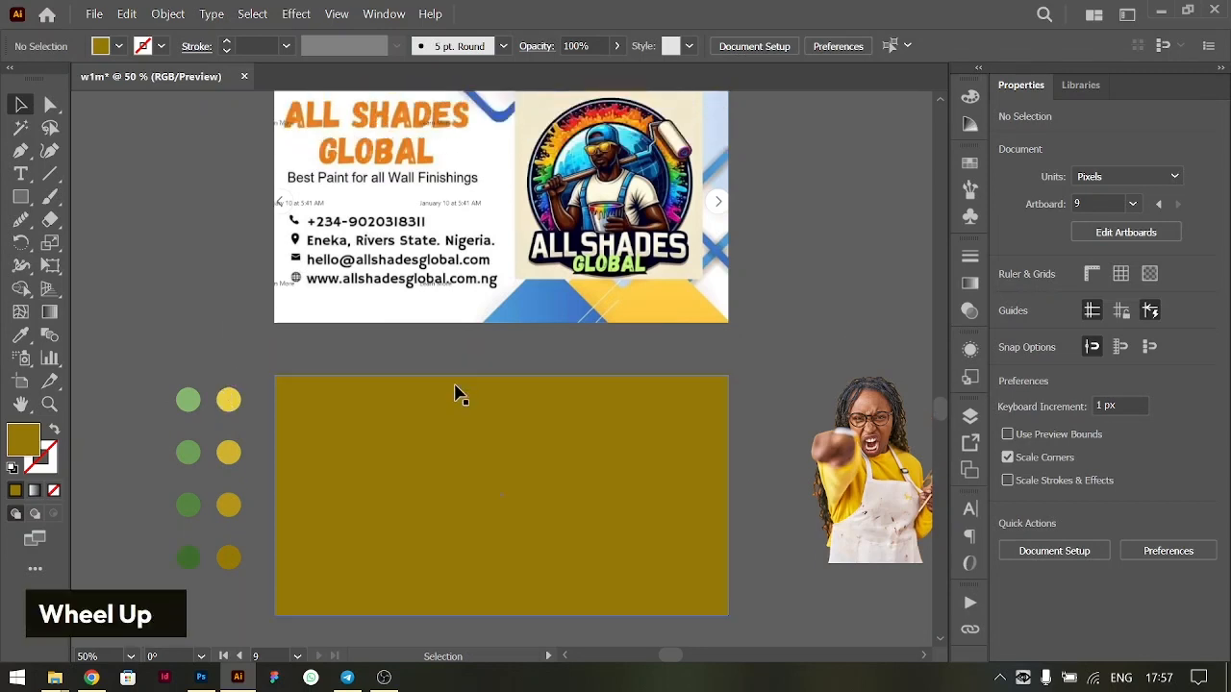
pyautogui.moveTo(846, 438); pyautogui.dragTo(523, 531)
pyautogui.hotkey('ctrl', 'shift', ']')
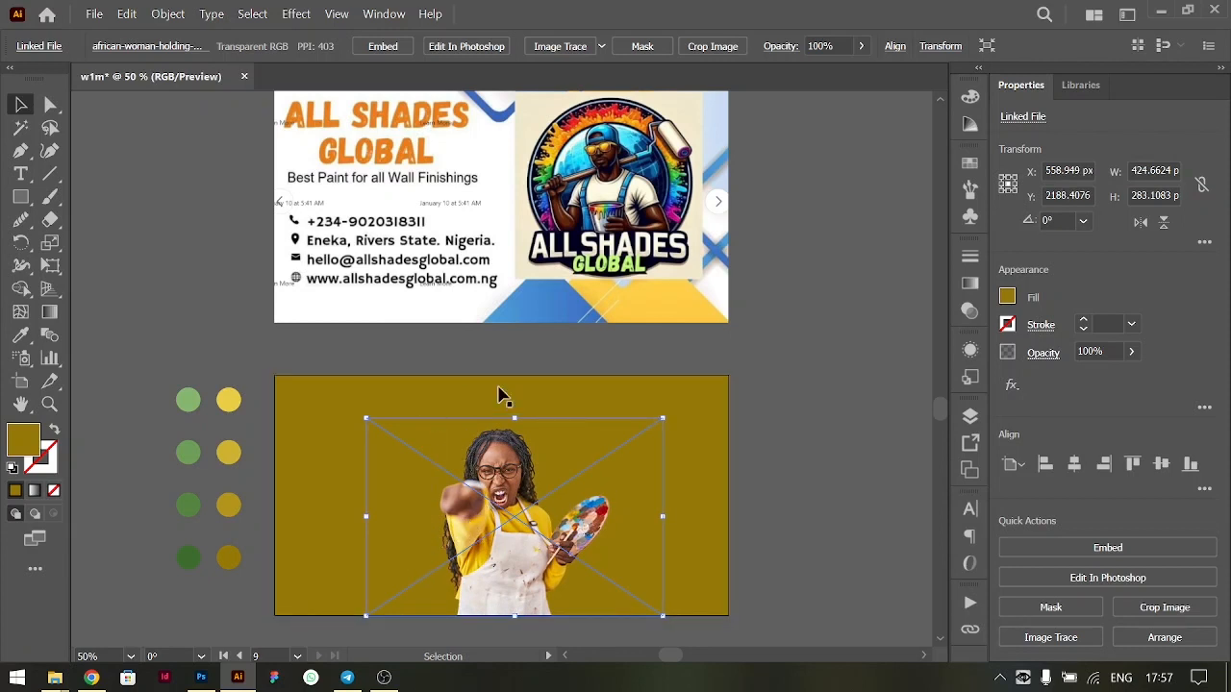
pyautogui.moveTo(575, 507); pyautogui.dragTo(917, 501)
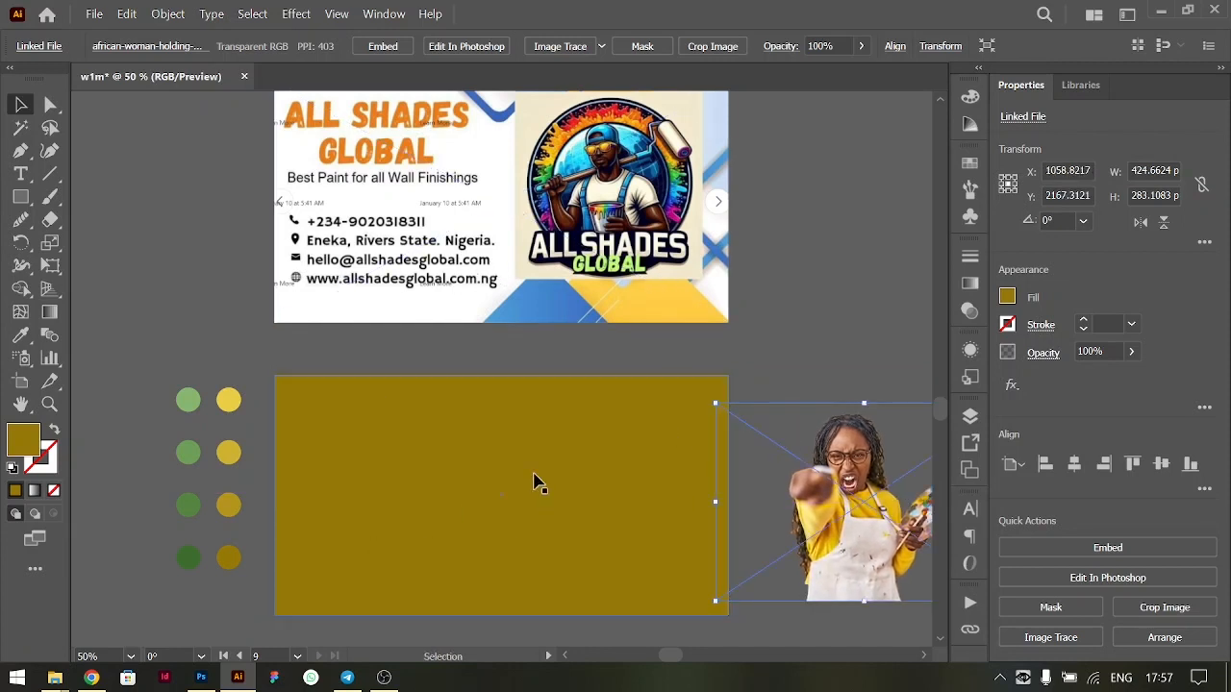
# - Draw a circle about 326 px in diameter, centred horizontally on the rectangle and extending past its lower edge
pyautogui.scroll(1, 534, 483)
pyautogui.rightClick(25, 199)
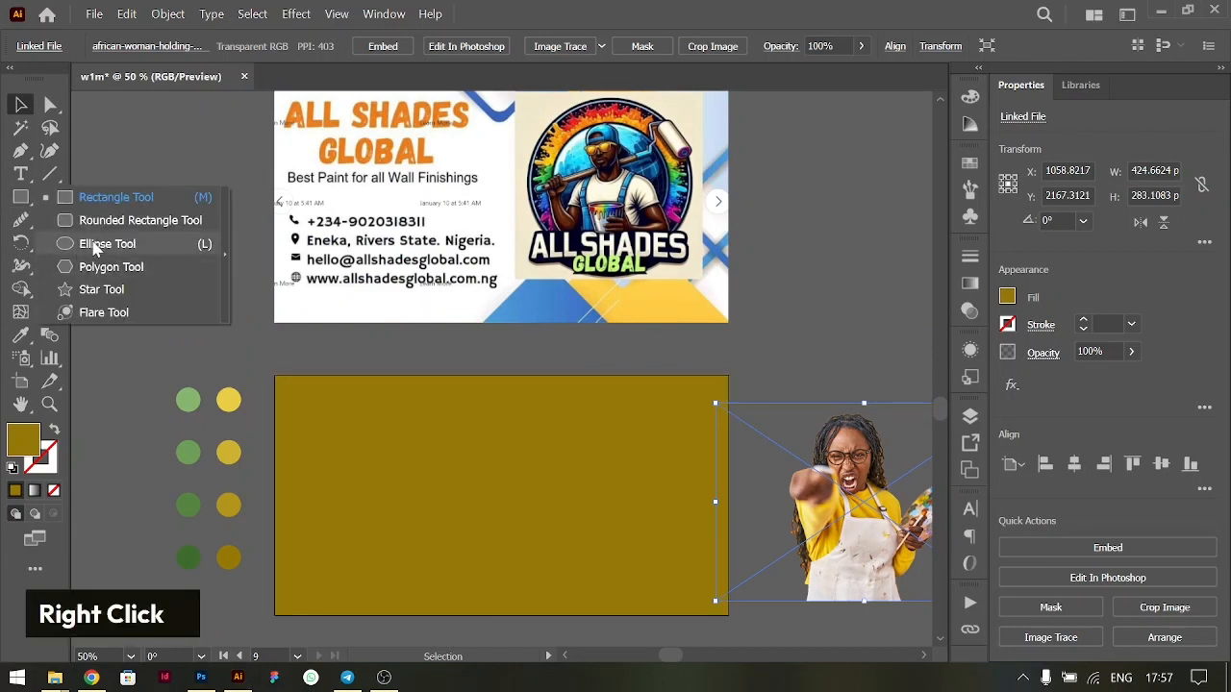
pyautogui.click(96, 243)
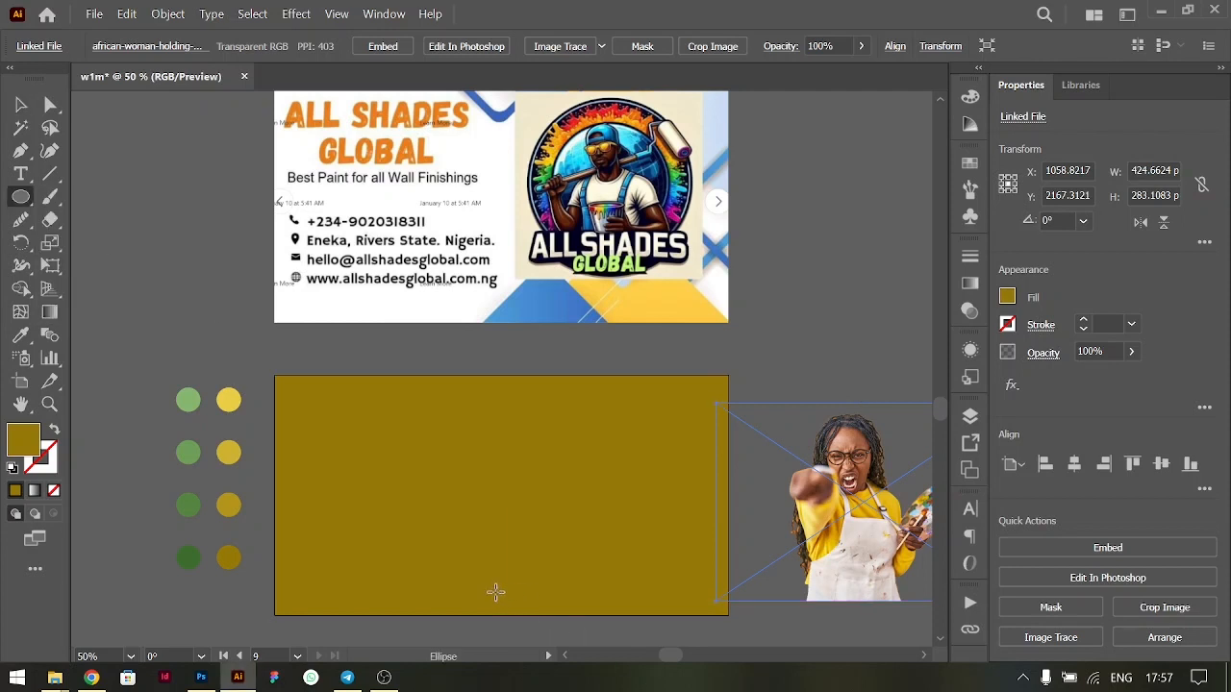
pyautogui.moveTo(499, 590); pyautogui.dragTo(616, 591)
pyautogui.press('v')
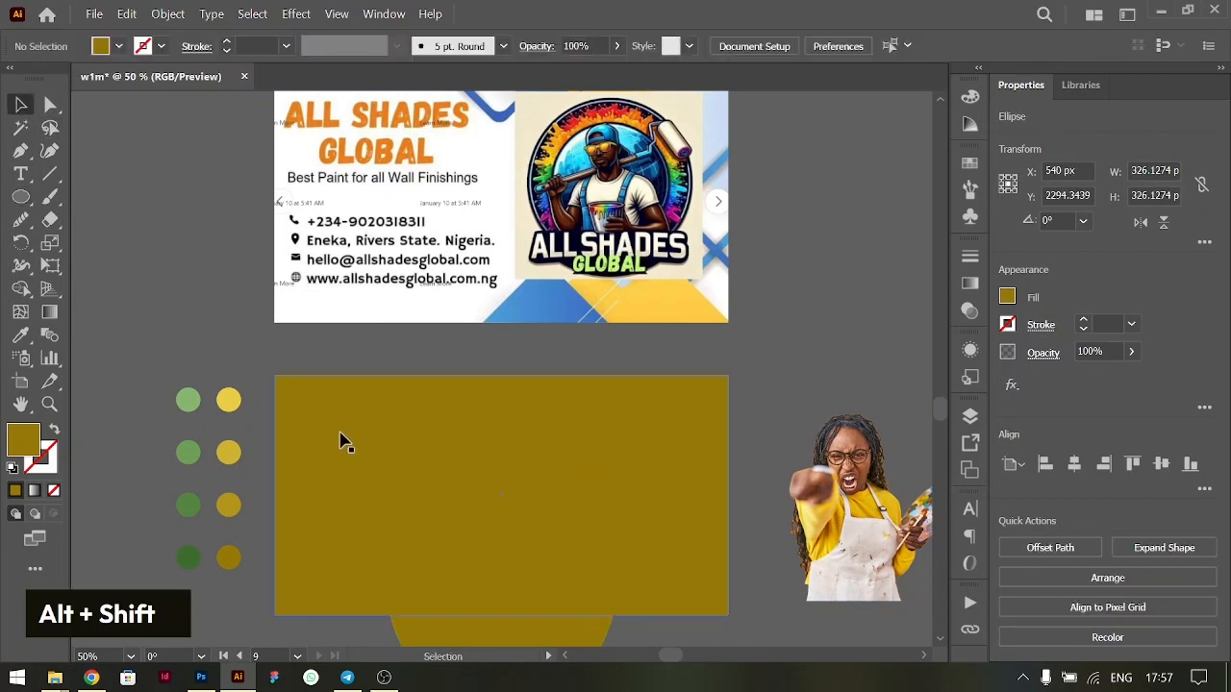
# - Fill the rectangle with the darkest green sampled from the swatch circles using the Eyedropper
pyautogui.doubleClick(340, 445)
pyautogui.press('i')
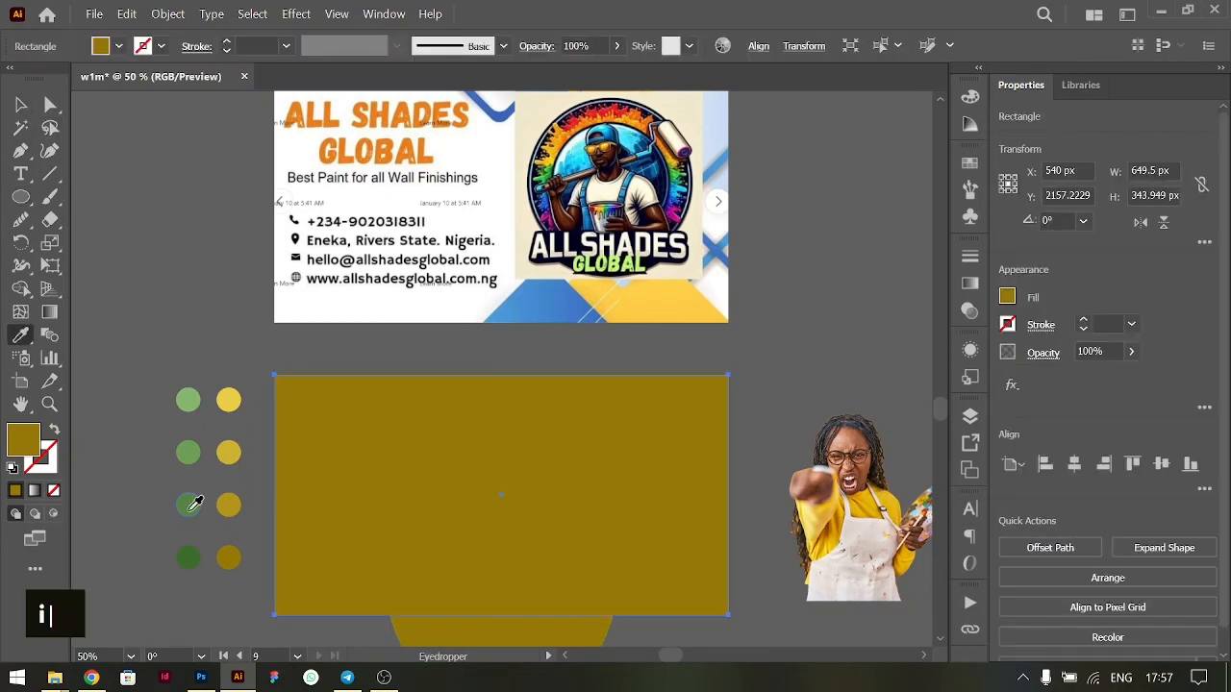
pyautogui.click(189, 558)
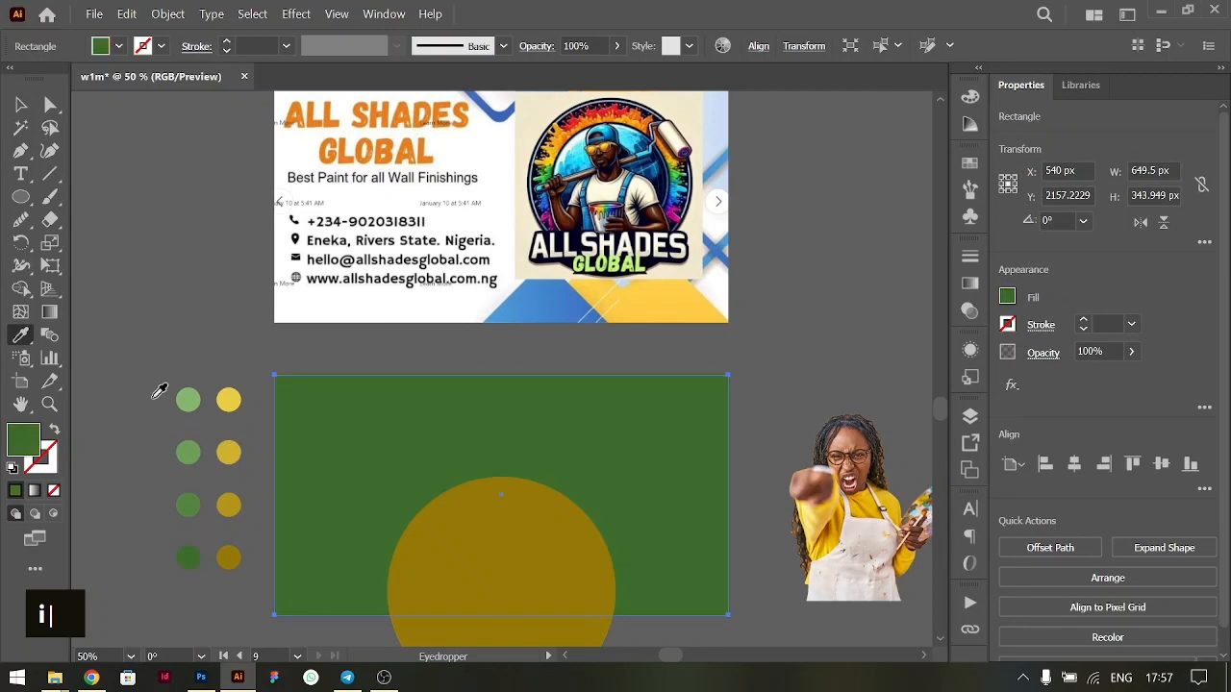
pyautogui.click(193, 498)
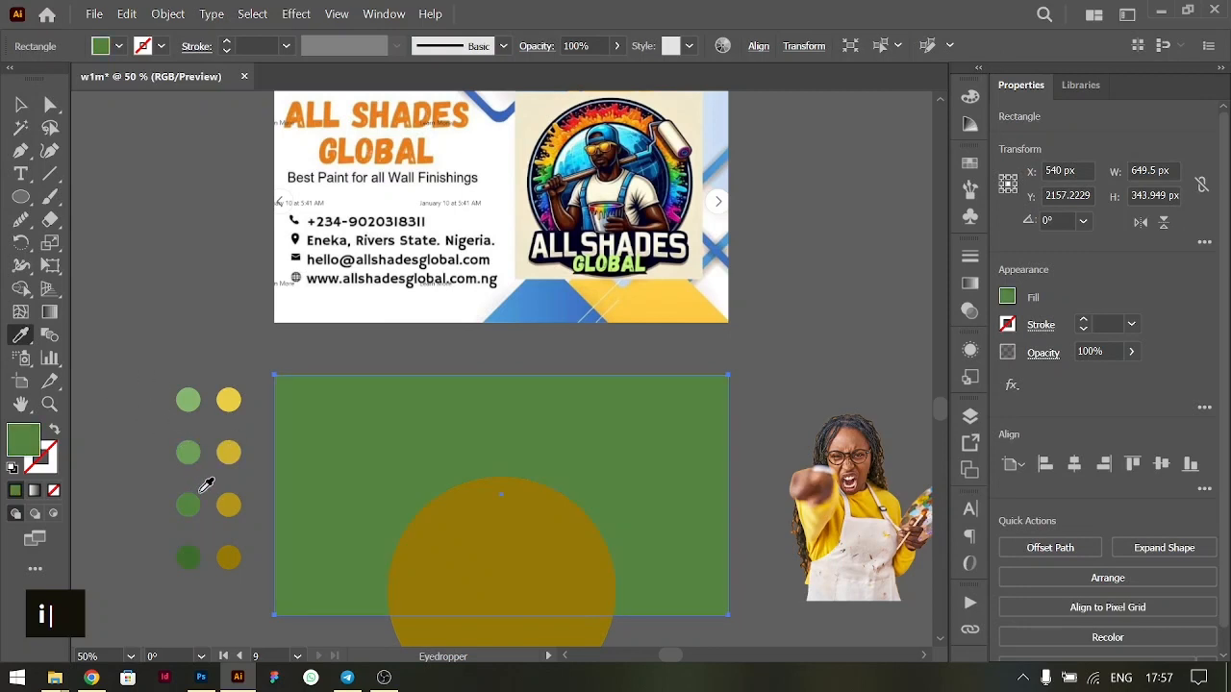
pyautogui.click(191, 556)
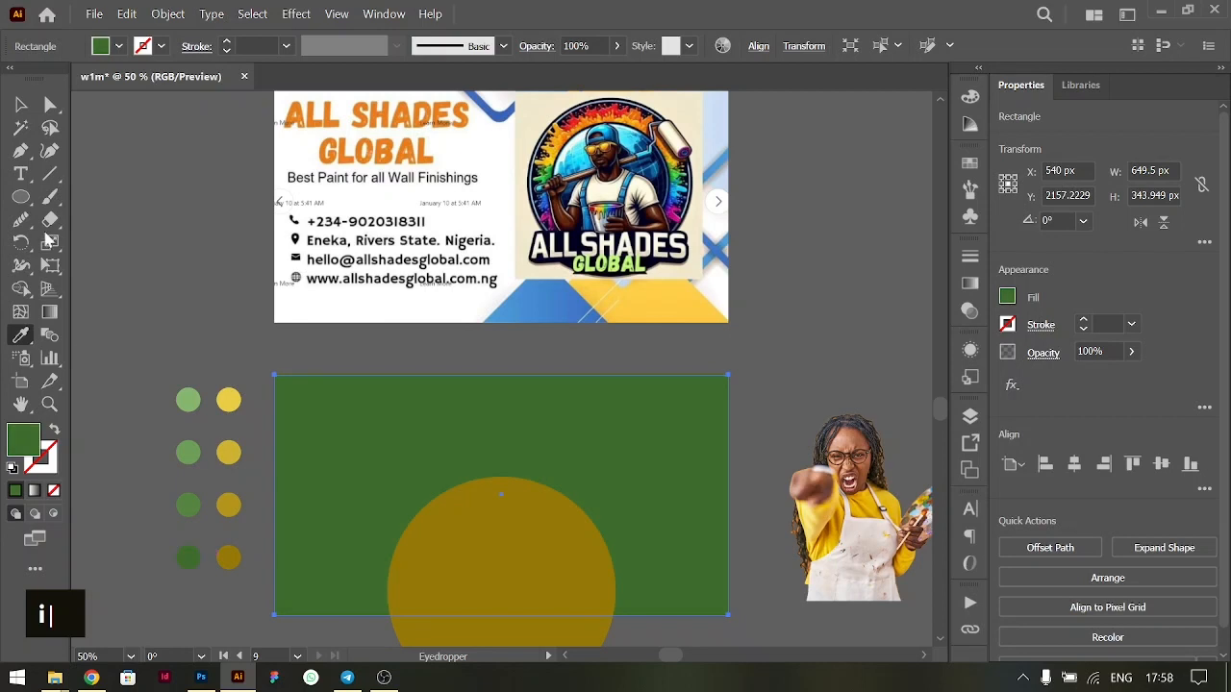
# - Fill the large circle with the second-lightest yellow sampled from the swatch circles using the Eyedropper
pyautogui.press('v')
pyautogui.click(561, 571)
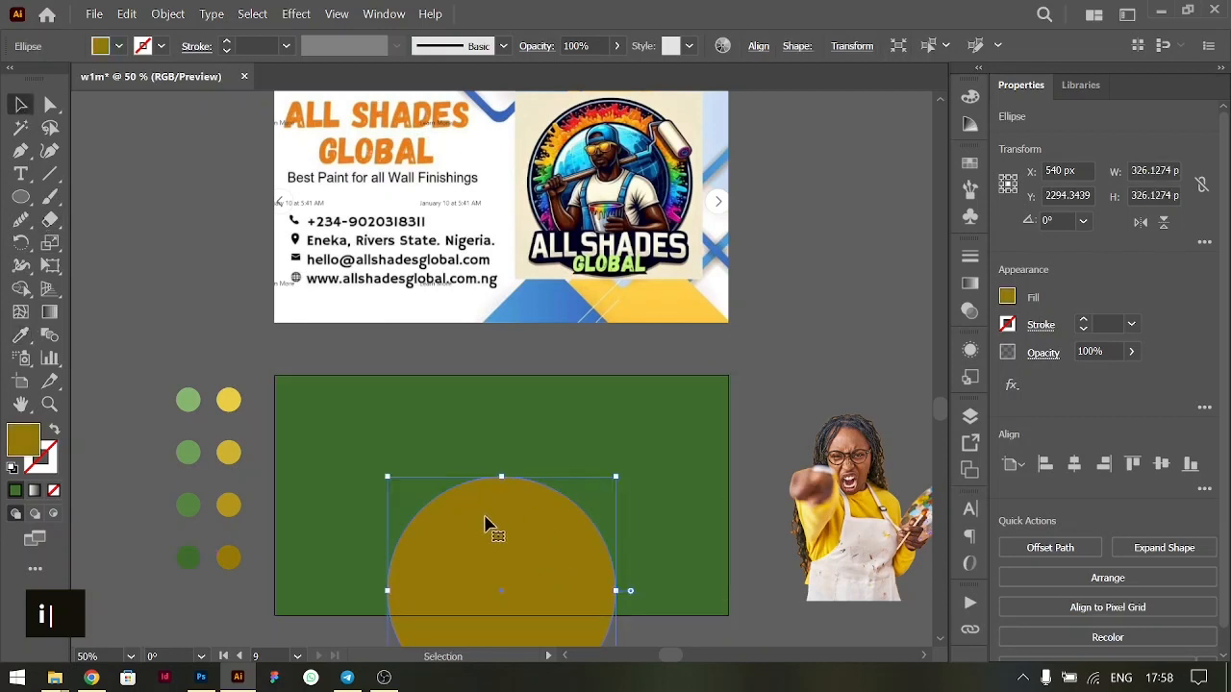
pyautogui.press('i')
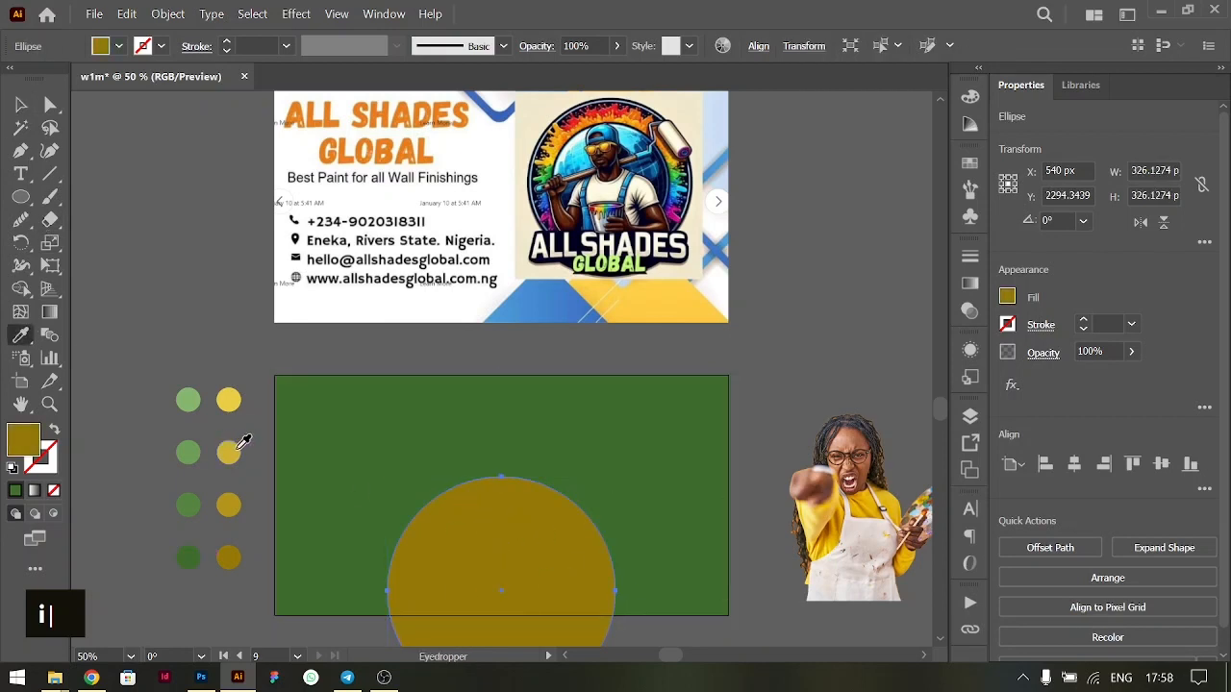
pyautogui.click(239, 448)
pyautogui.click(20, 103)
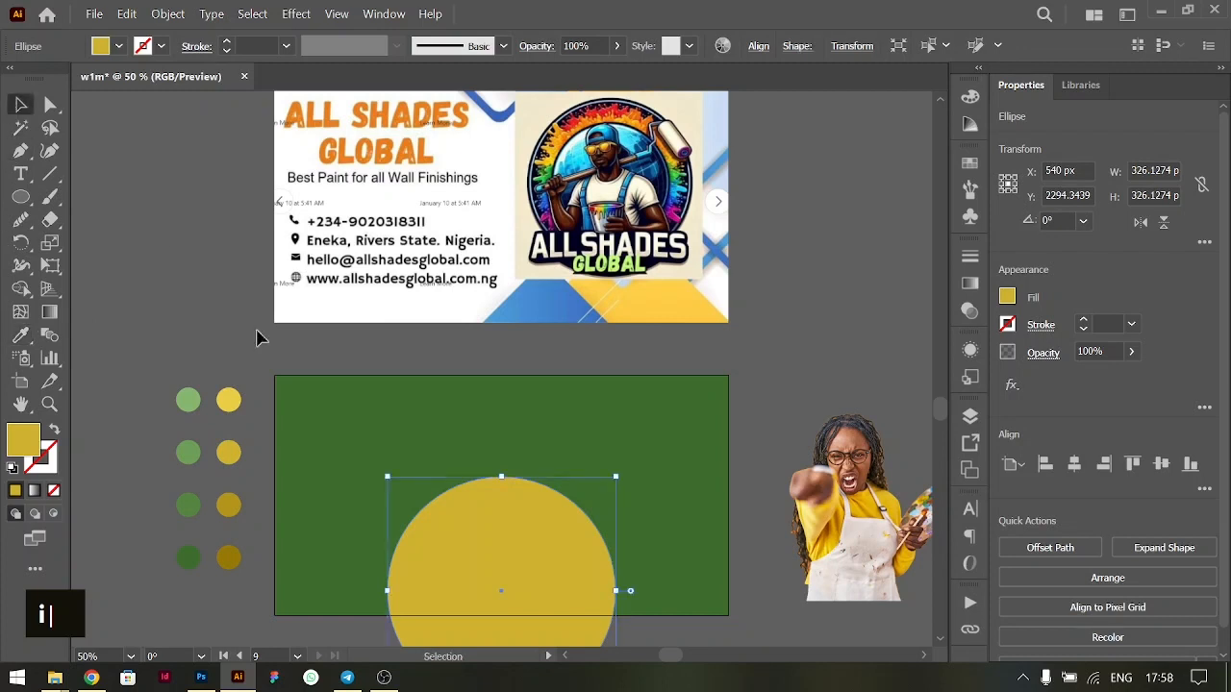
pyautogui.click(538, 408)
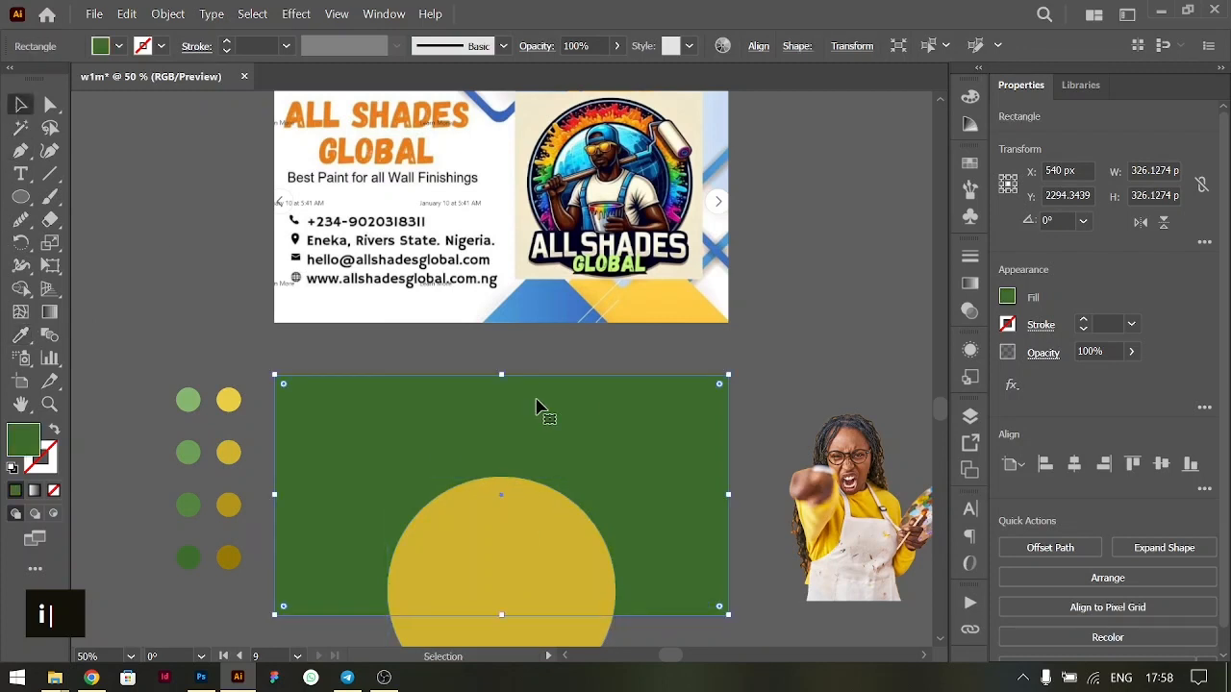
pyautogui.press('ctrl')
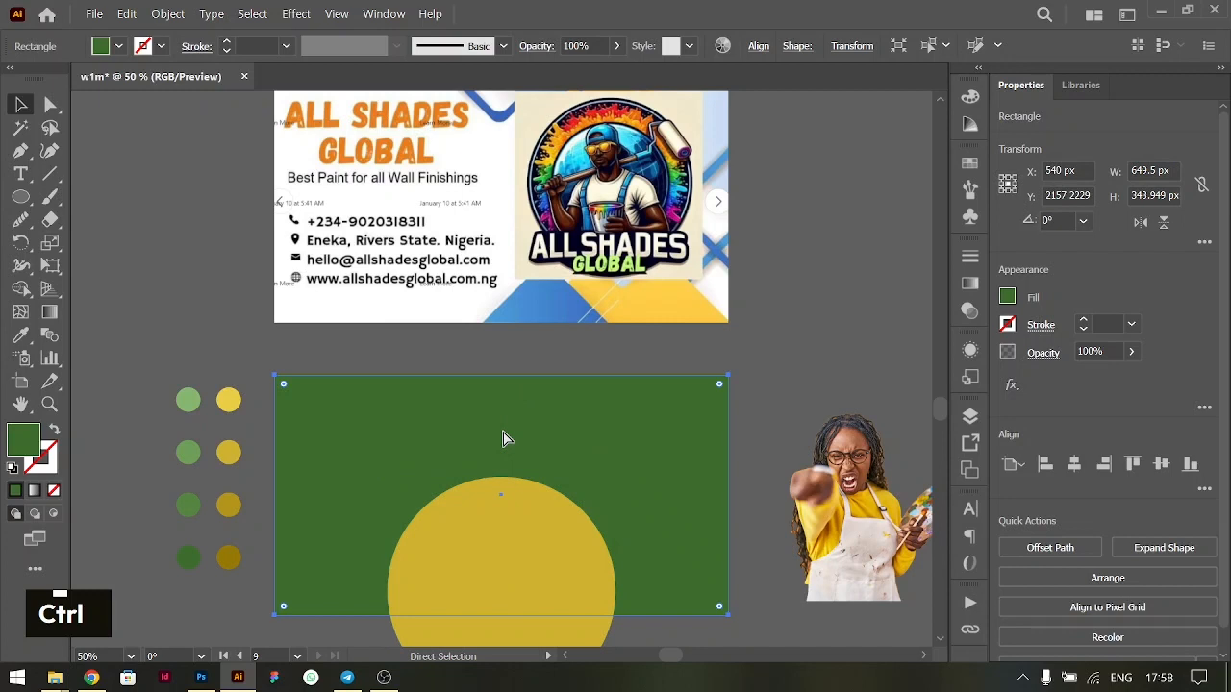
pyautogui.hotkey('ctrl', 'f')
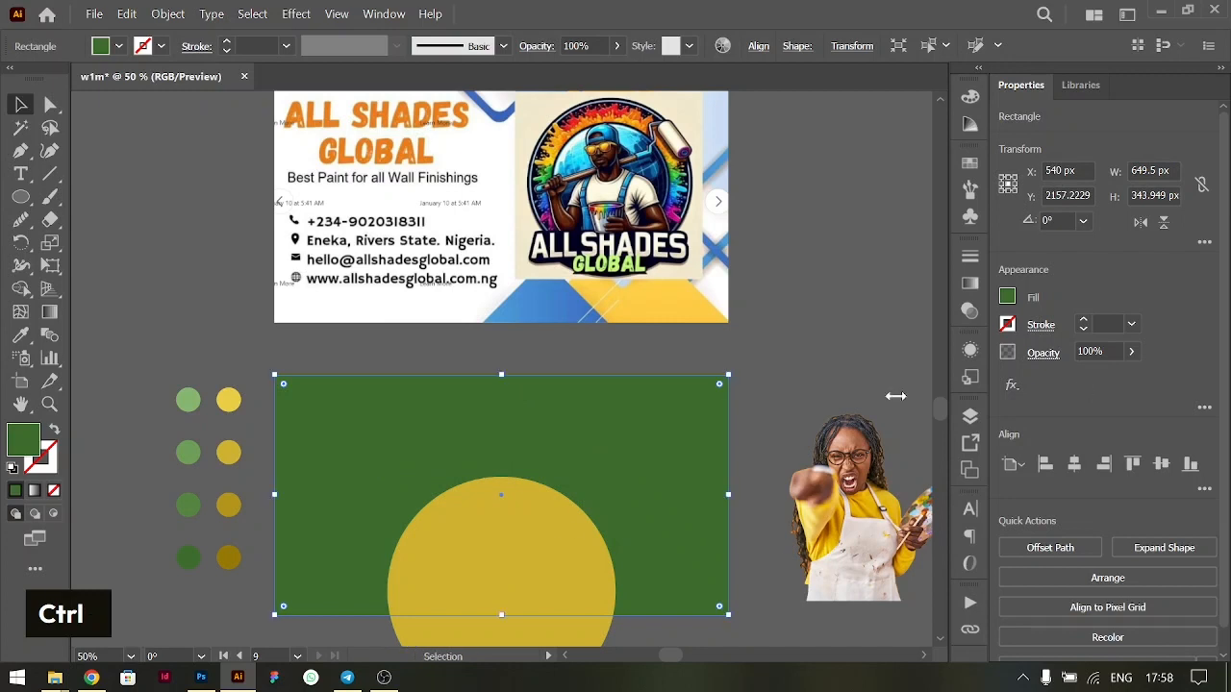
# - Apply the Roughen effect to the yellow circle with 5% relative size, a detail of 11/in and corner points
pyautogui.click(444, 544)
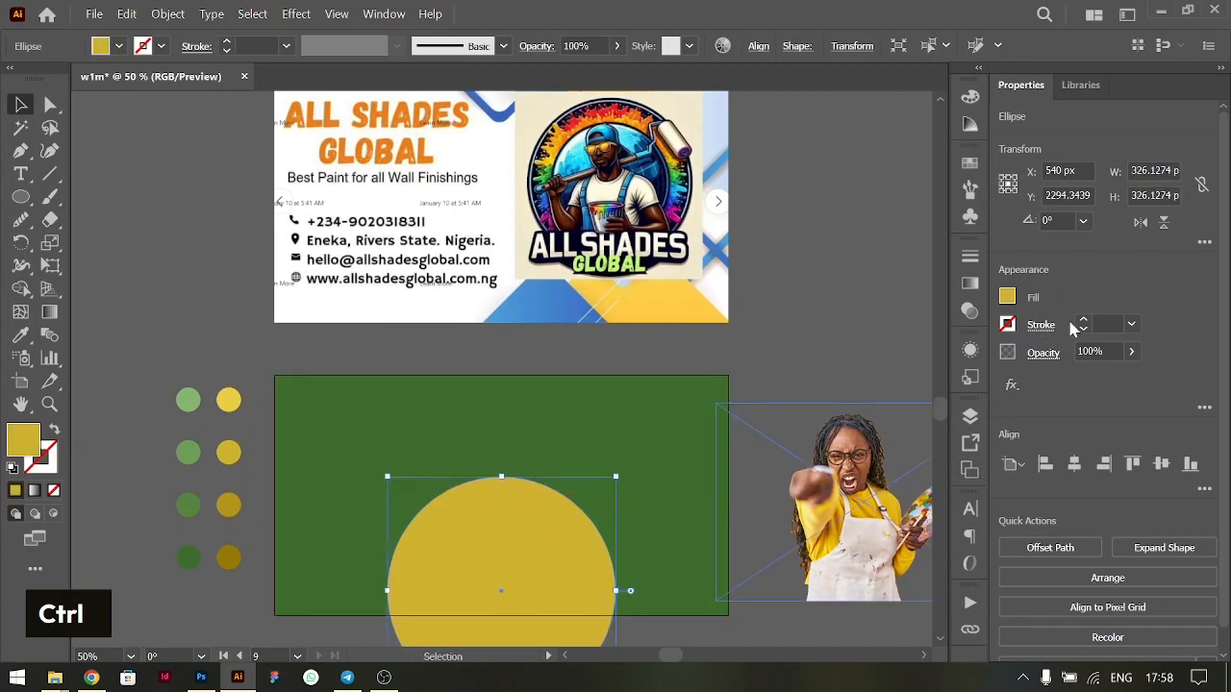
pyautogui.click(1018, 383)
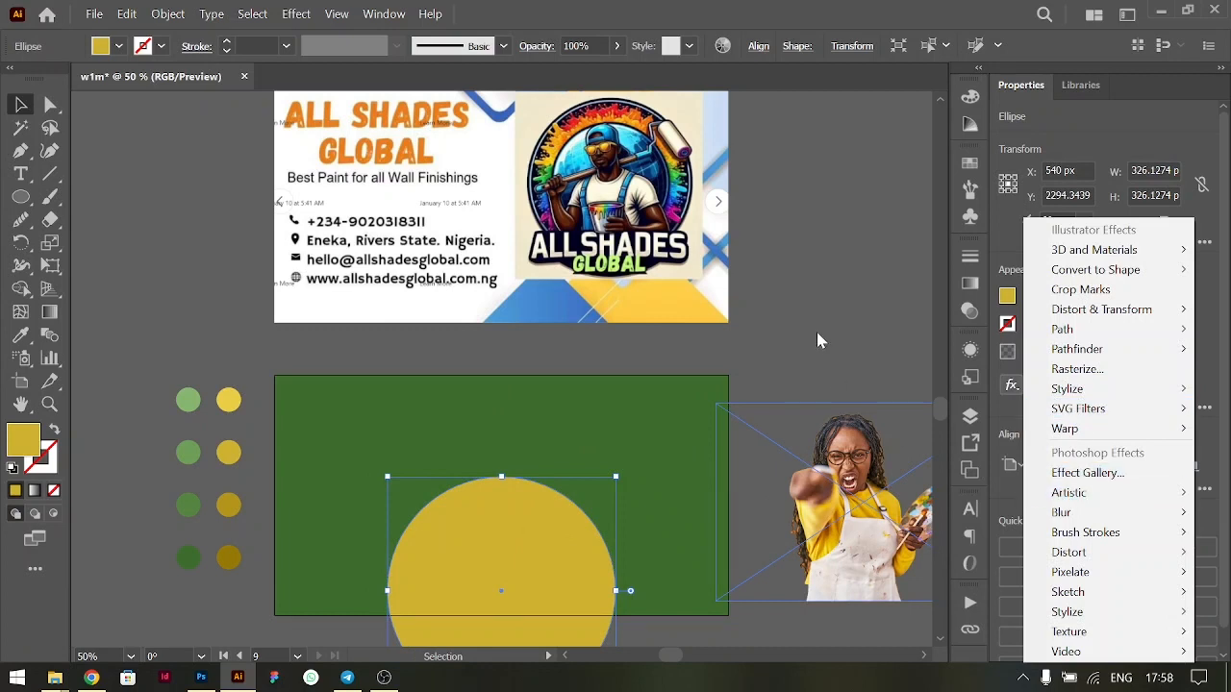
pyautogui.moveTo(1074, 333)
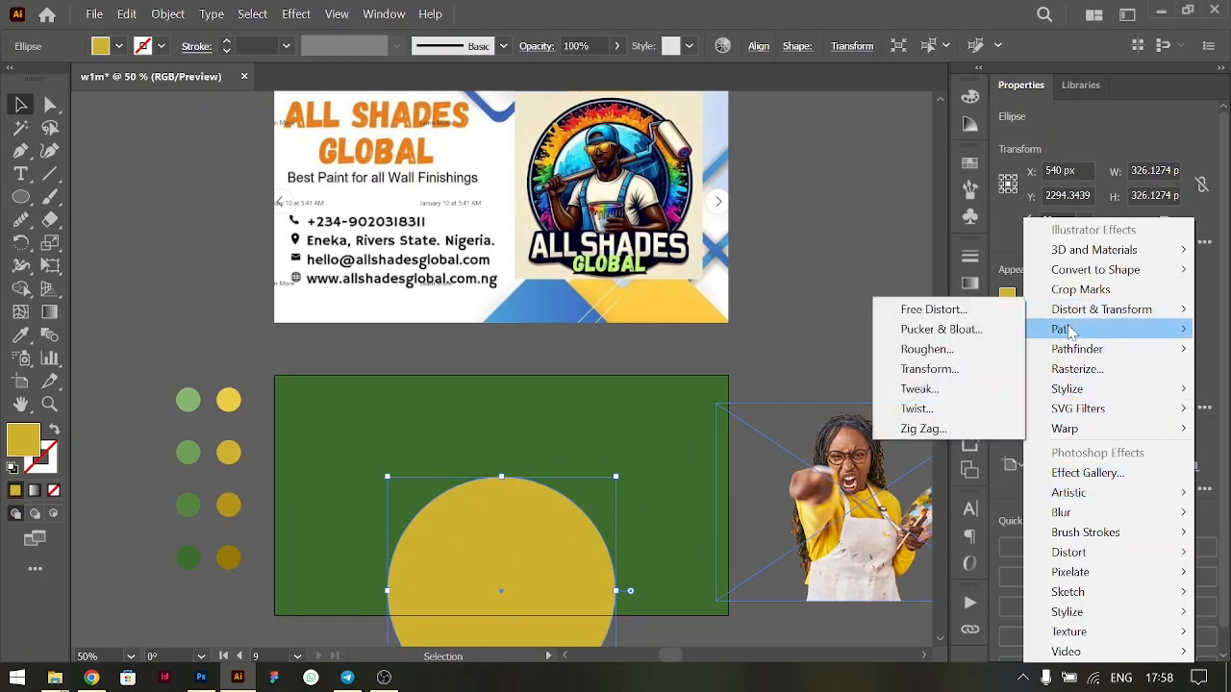
pyautogui.click(1009, 391)
pyautogui.click(1009, 386)
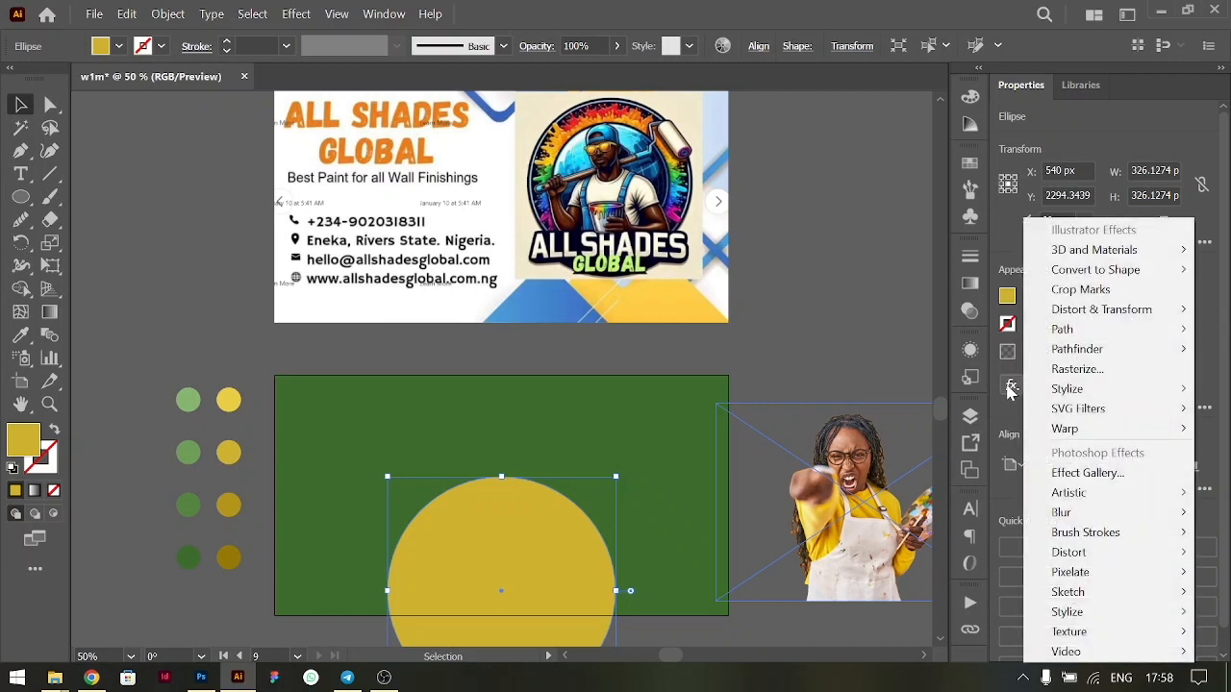
pyautogui.click(297, 14)
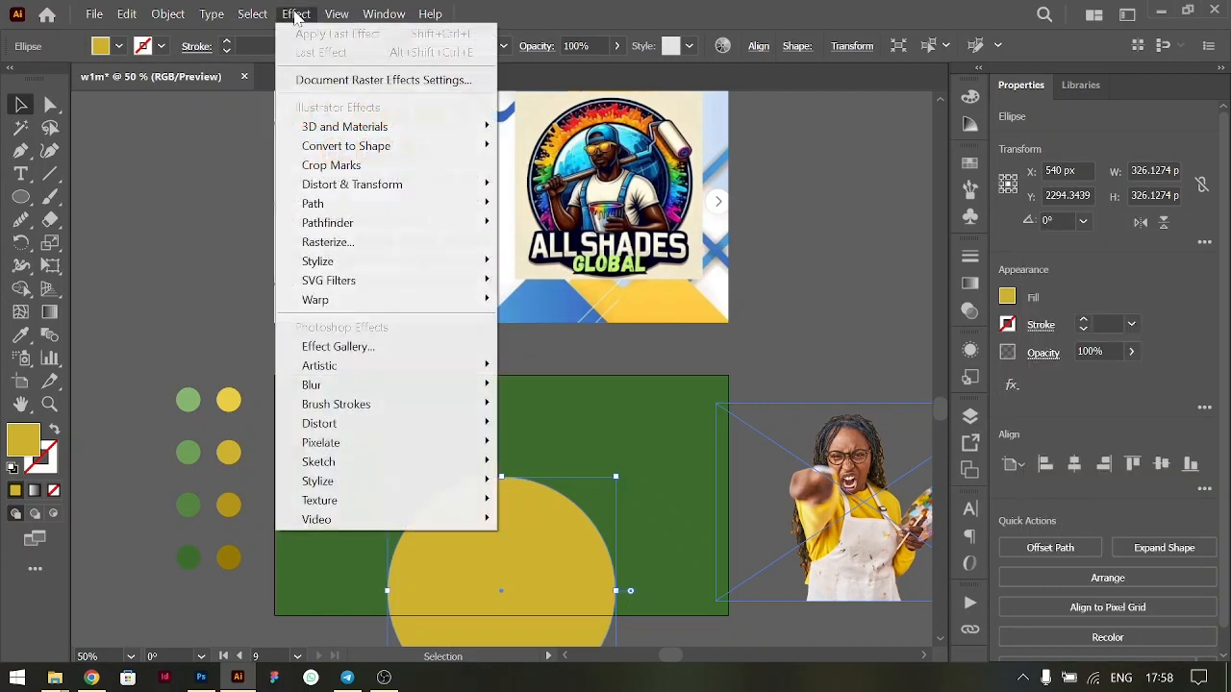
pyautogui.moveTo(438, 185)
pyautogui.click(543, 221)
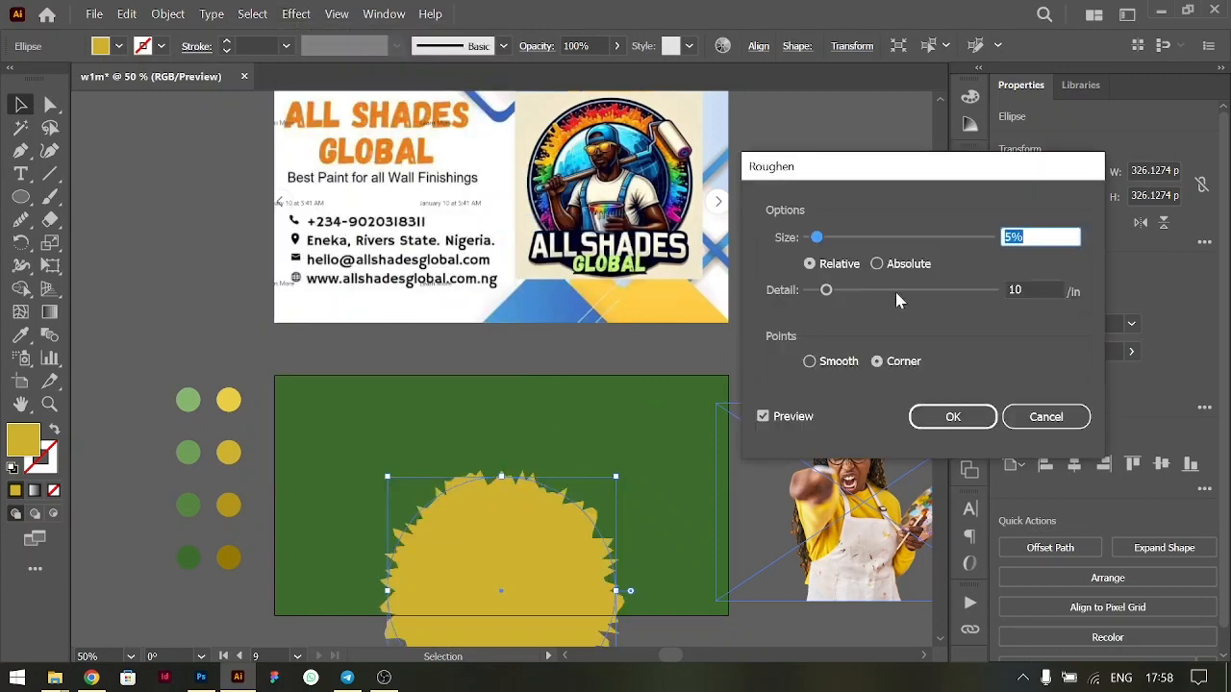
pyautogui.moveTo(917, 171); pyautogui.dragTo(978, 103)
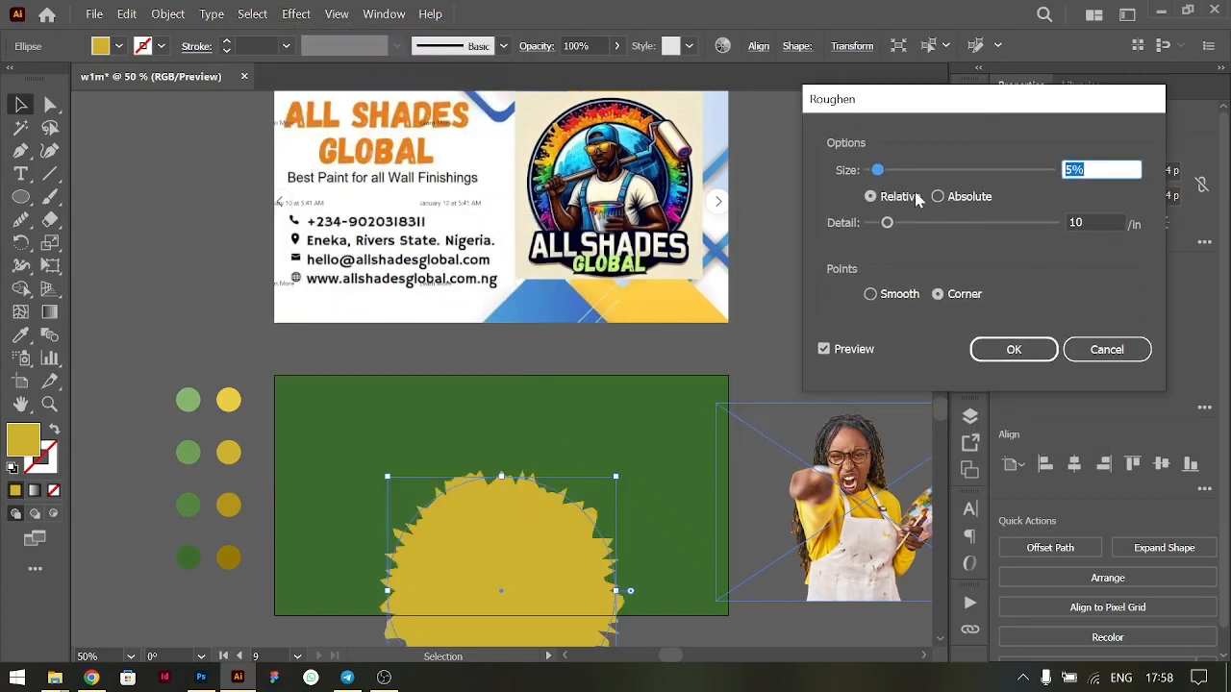
pyautogui.press('Down')
pyautogui.press('Up')
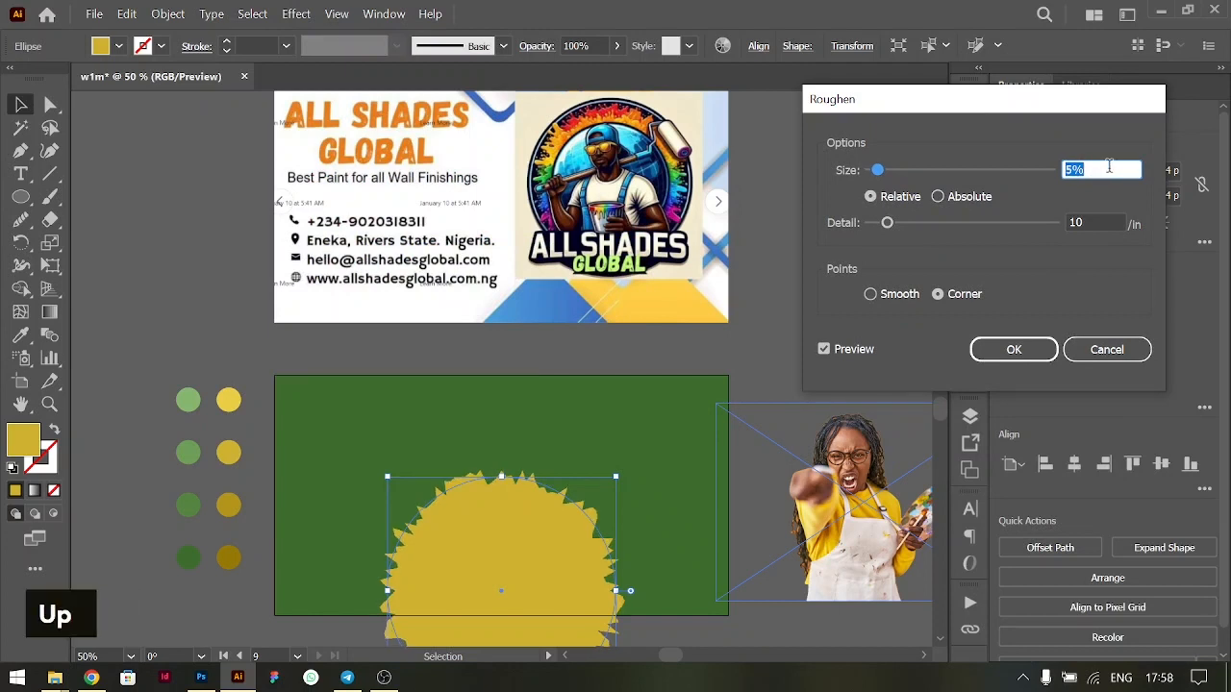
pyautogui.click(1103, 222)
pyautogui.press('Up')
pyautogui.press('Up')
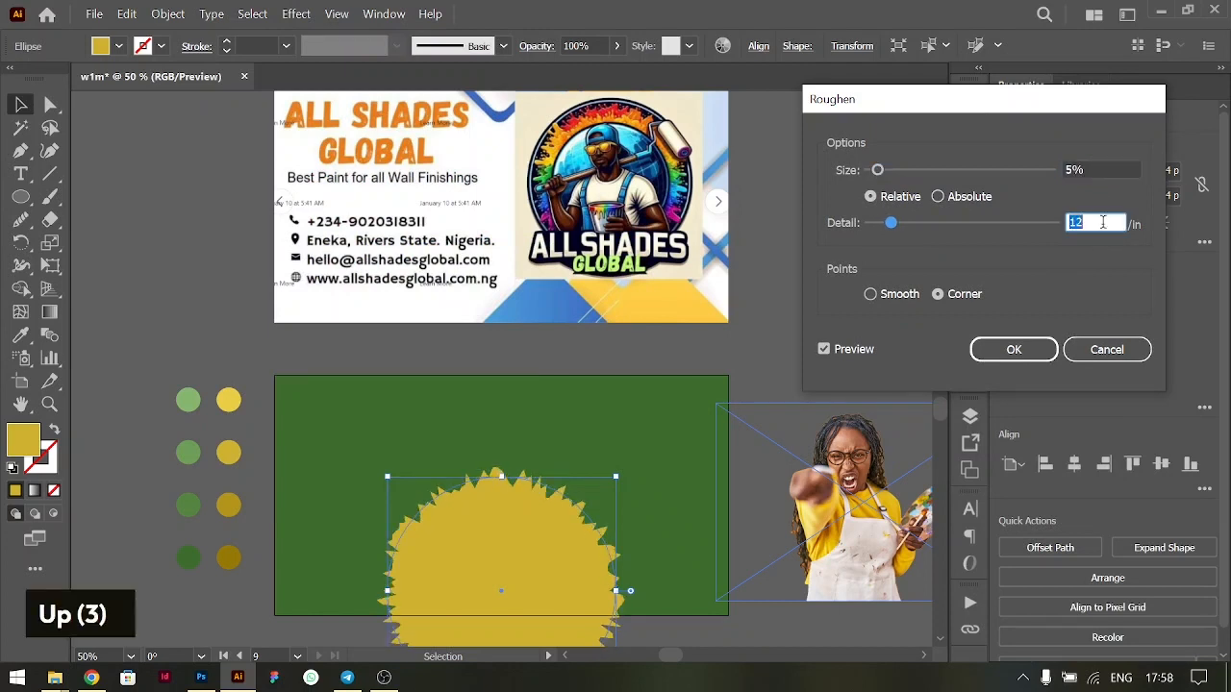
pyautogui.press('Down')
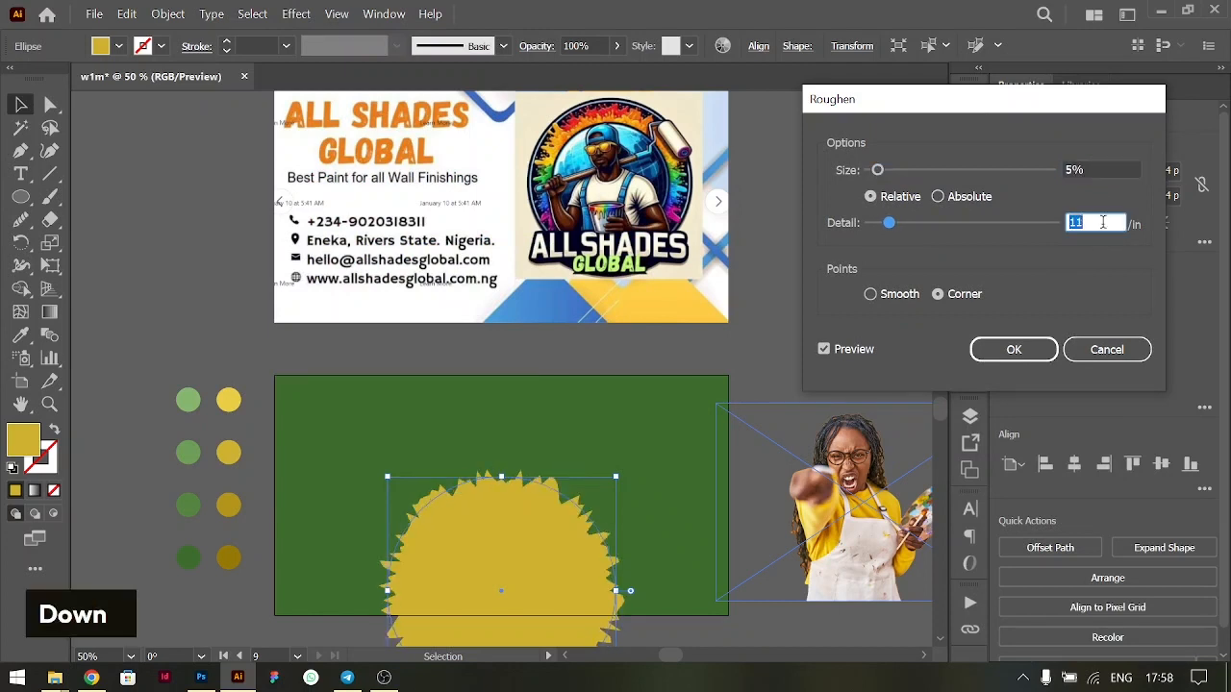
pyautogui.click(1015, 351)
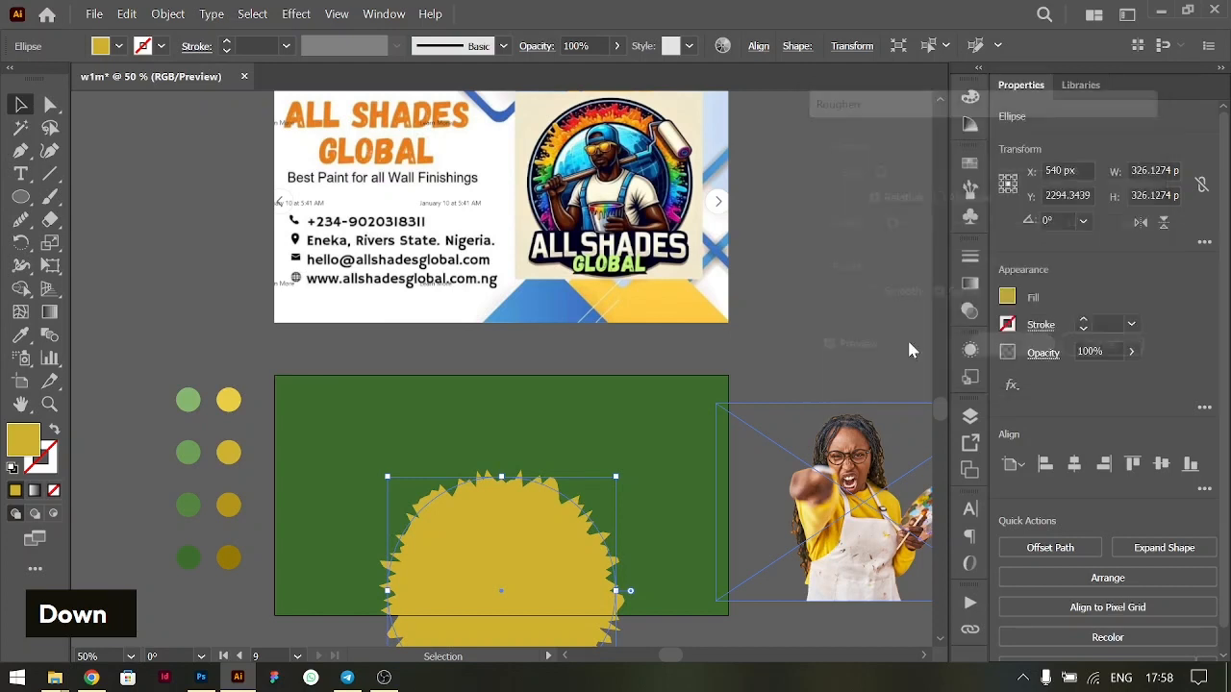
# - Blend the green rectangle with the roughened yellow circle
pyautogui.click(563, 425)
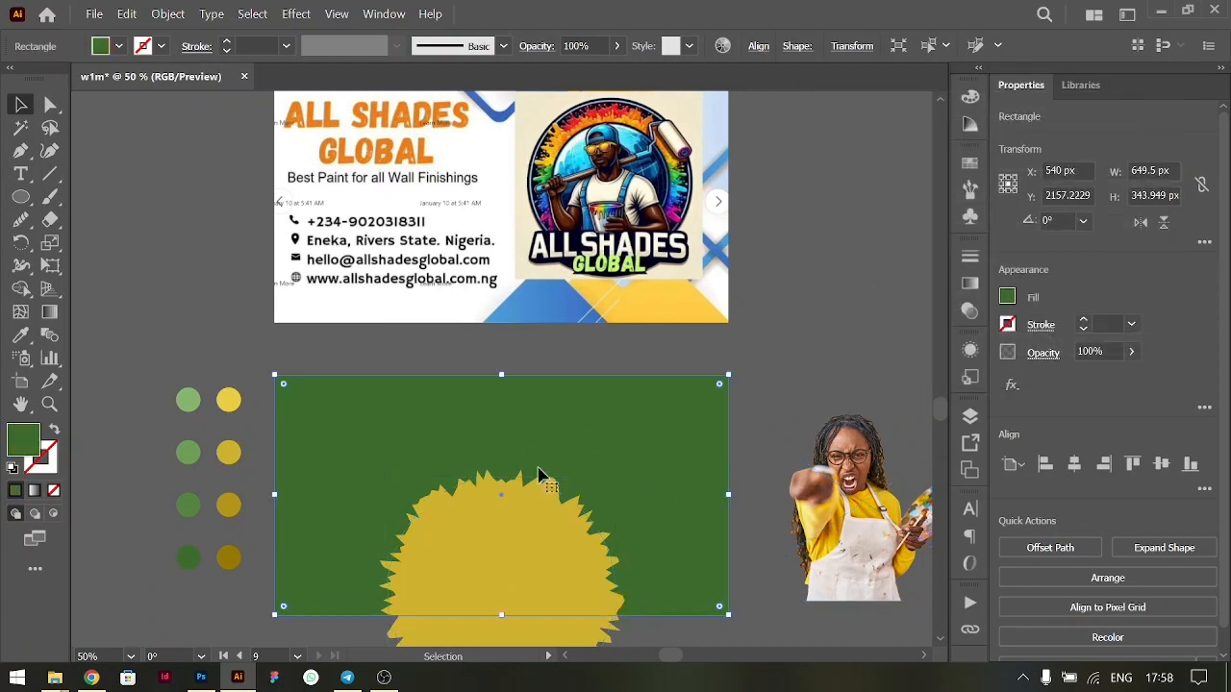
pyautogui.keyDown('shift'); pyautogui.click(501, 570); pyautogui.keyUp('shift')
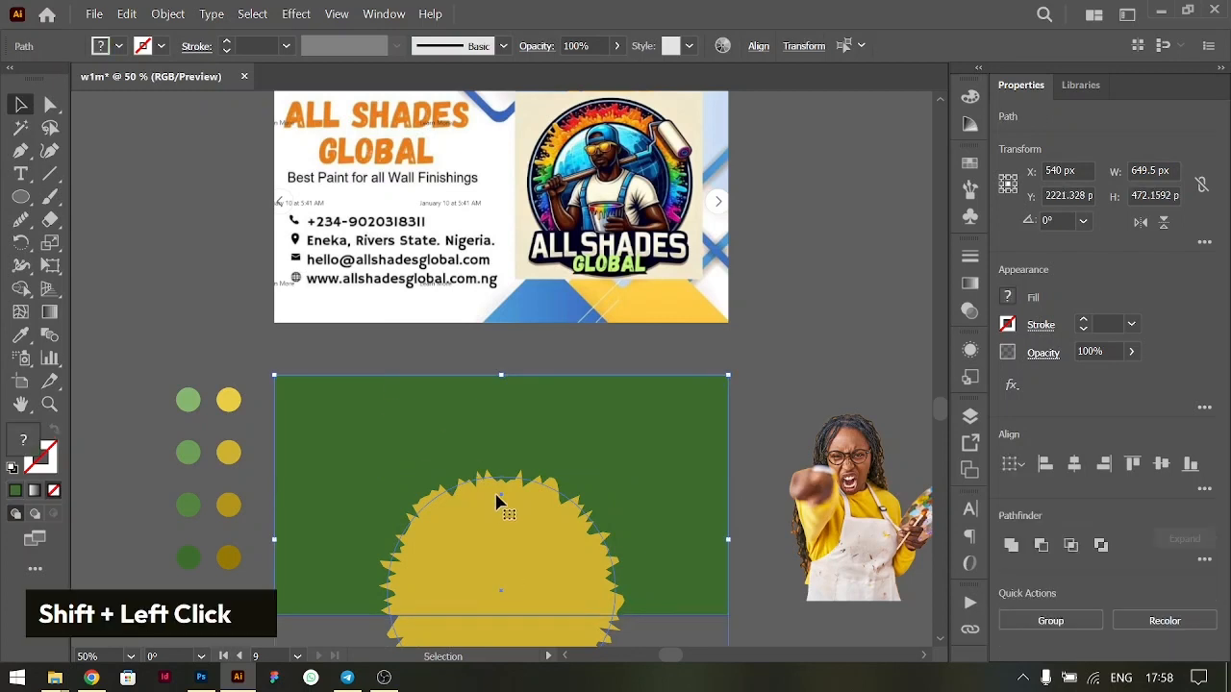
pyautogui.moveTo(497, 536); pyautogui.dragTo(423, 404)
pyautogui.hotkey('ctrl', 'z')
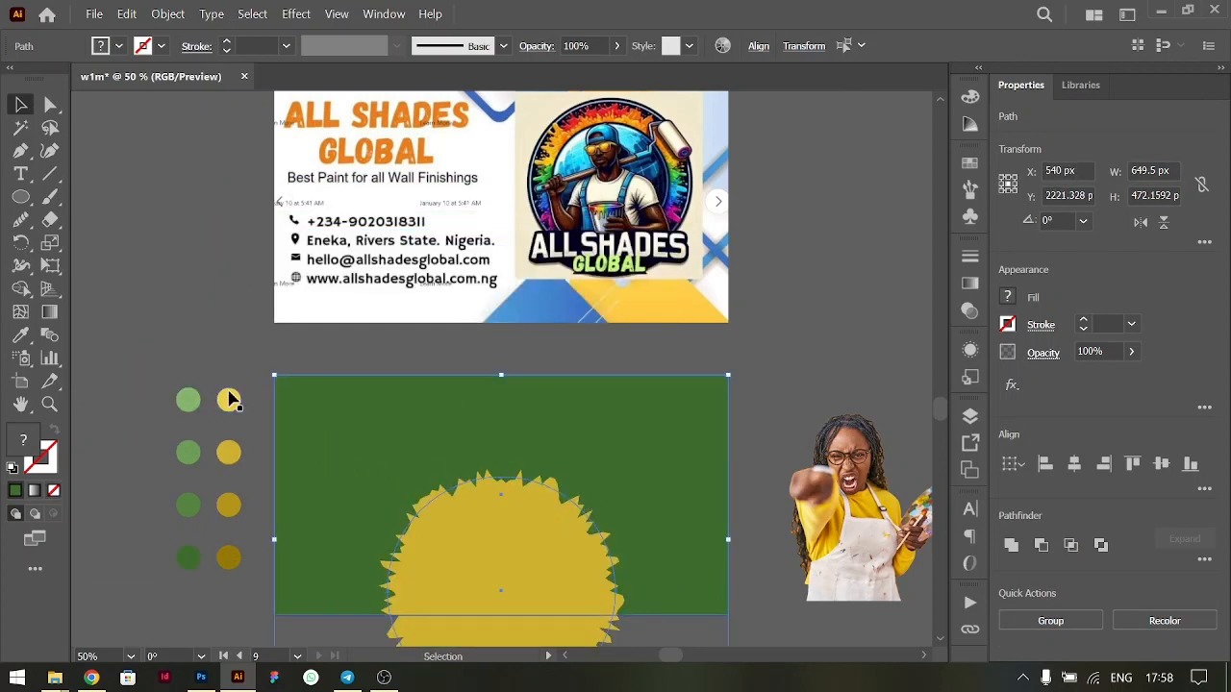
pyautogui.press('ctrl')
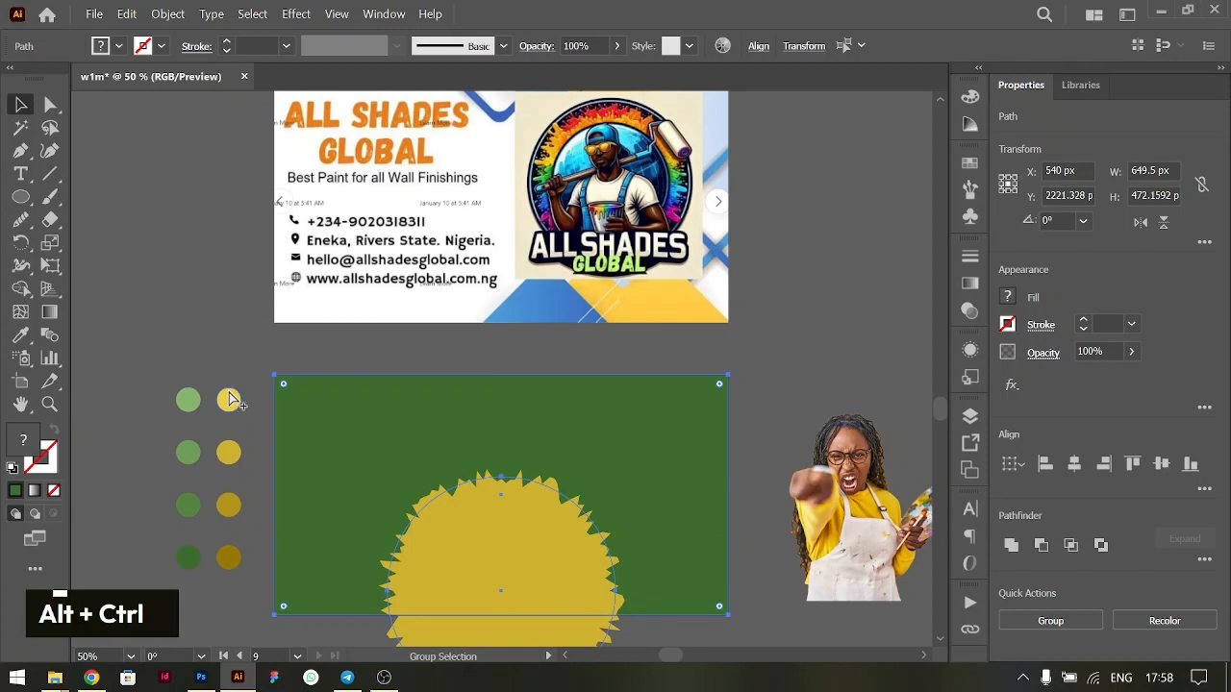
pyautogui.hotkey('alt', 'ctrl', 'b')
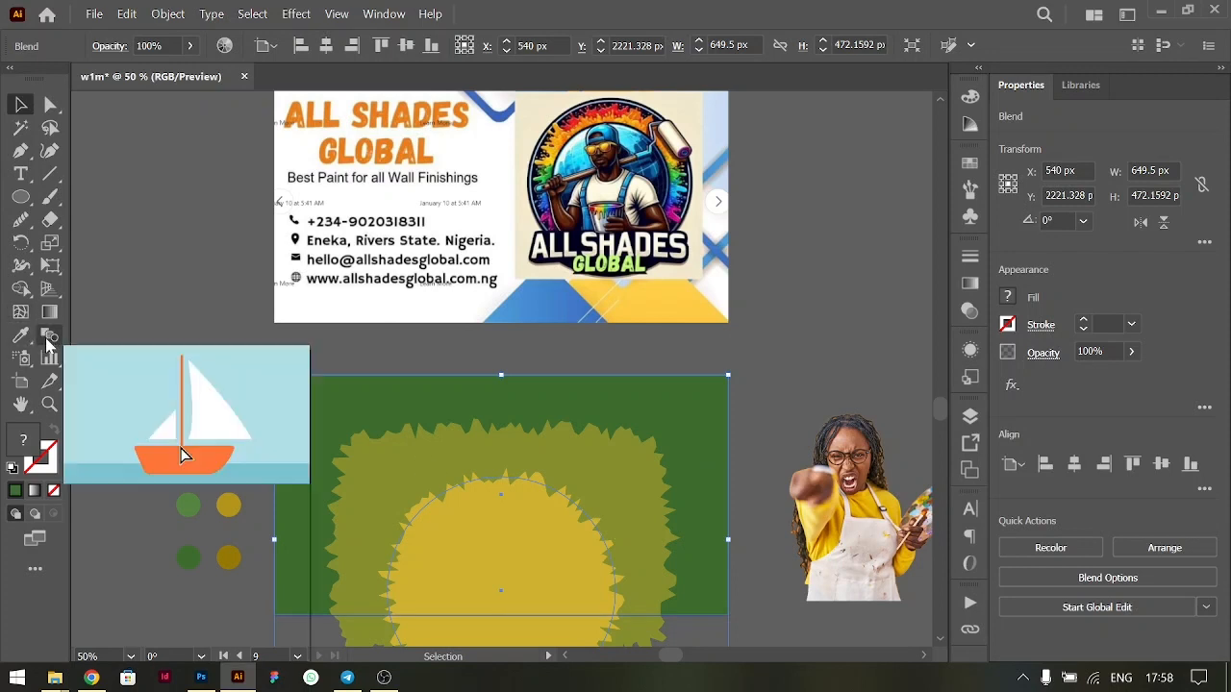
pyautogui.click(388, 14)
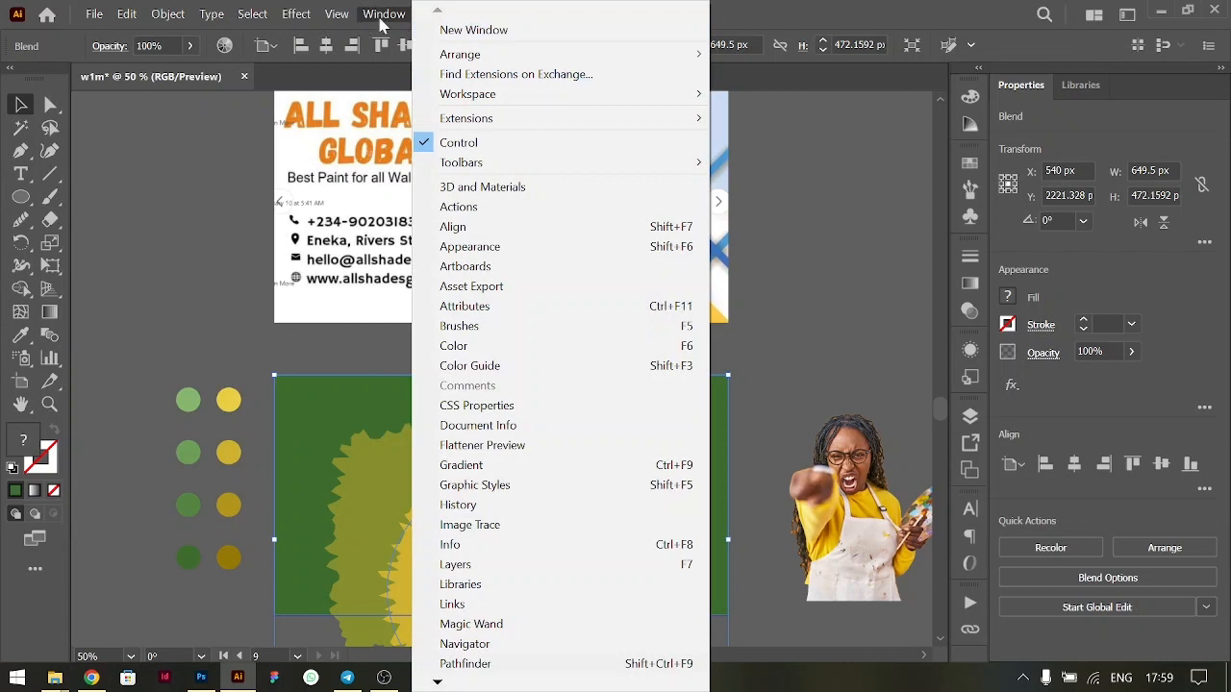
pyautogui.moveTo(644, 96)
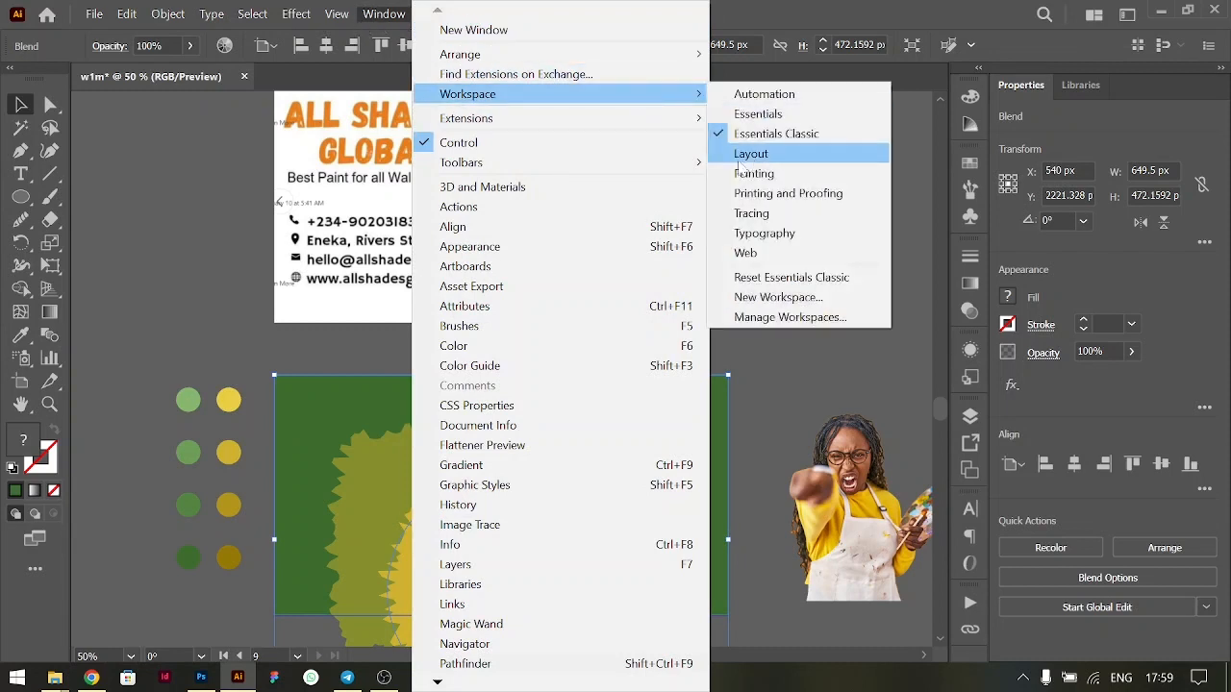
pyautogui.click(51, 338)
# - Set the blend's spacing to 8 specified steps
pyautogui.doubleClick(52, 337)
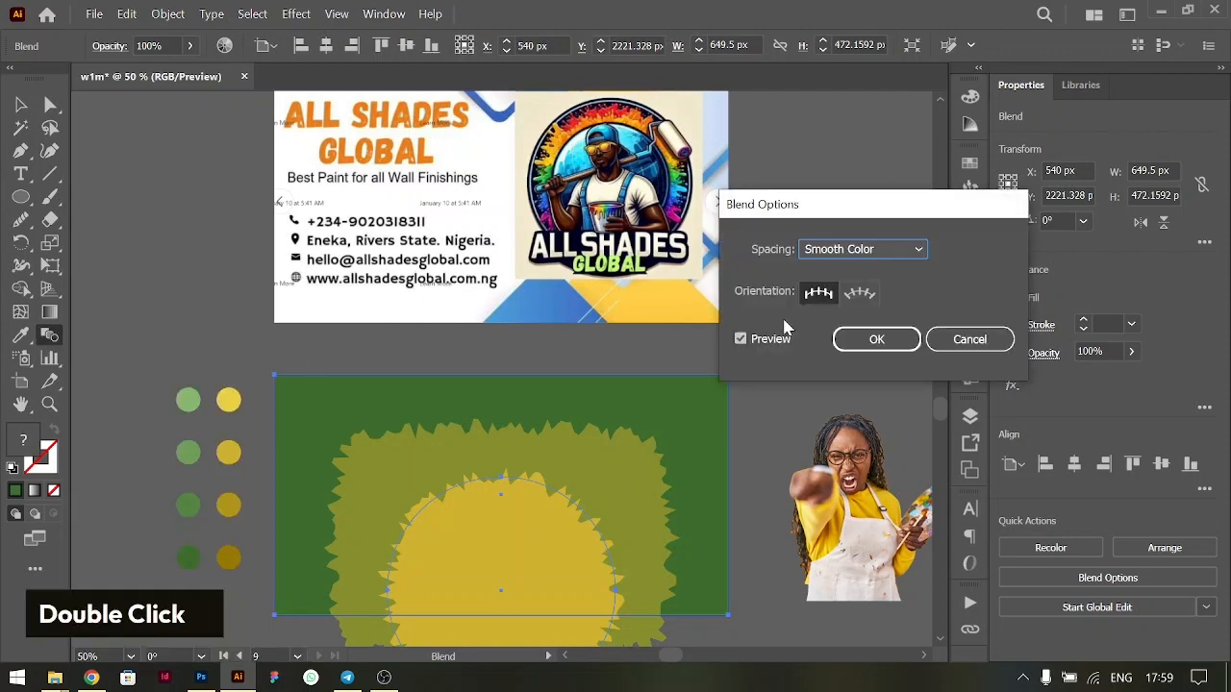
pyautogui.click(863, 252)
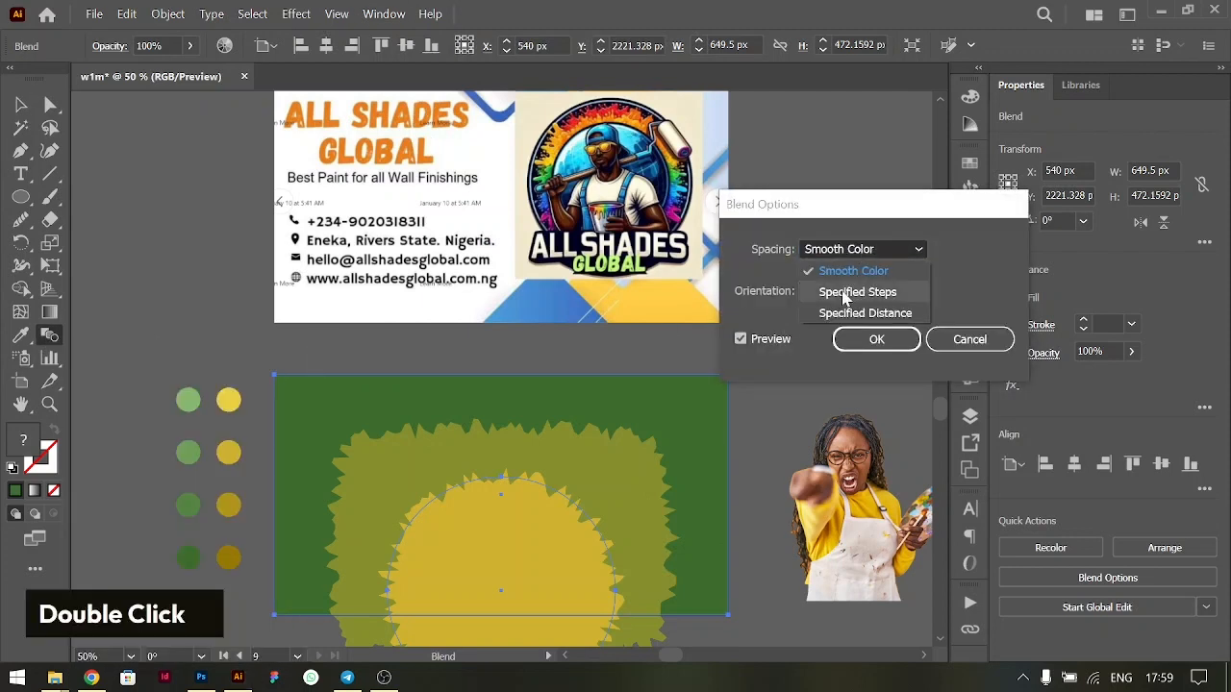
pyautogui.click(846, 291)
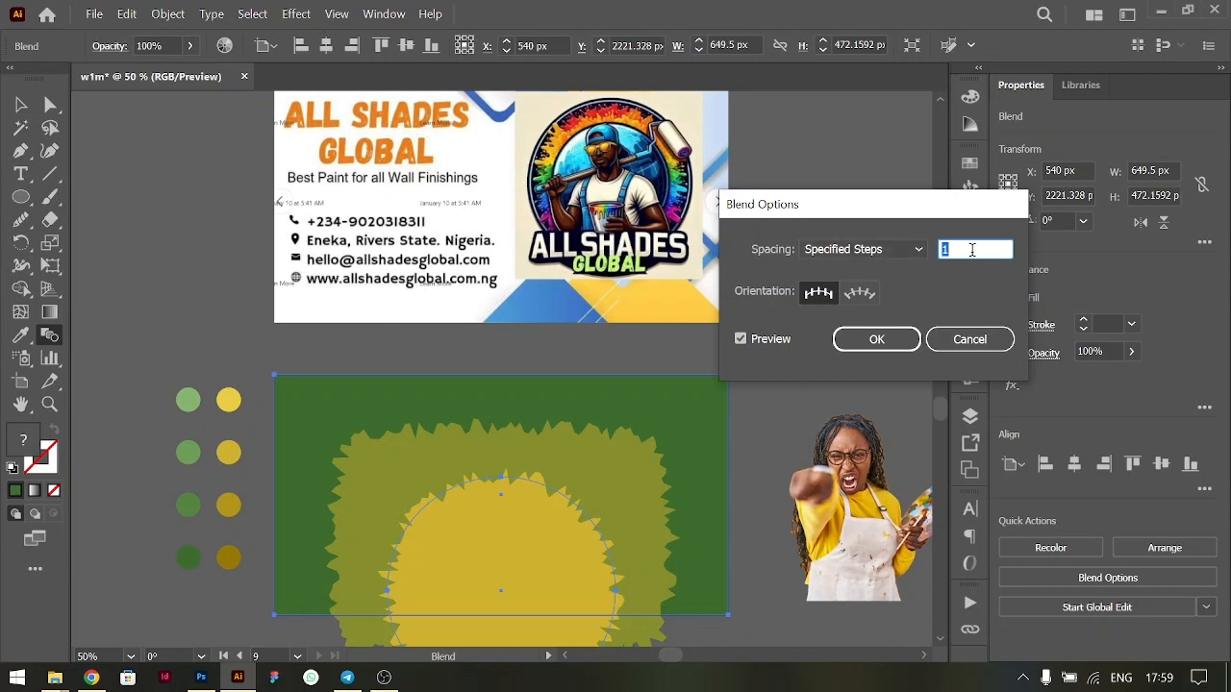
pyautogui.press('Up')
pyautogui.press('Up')
pyautogui.press('Up')
pyautogui.press('Up')
pyautogui.press('Up')
pyautogui.press('Up')
pyautogui.press('Up')
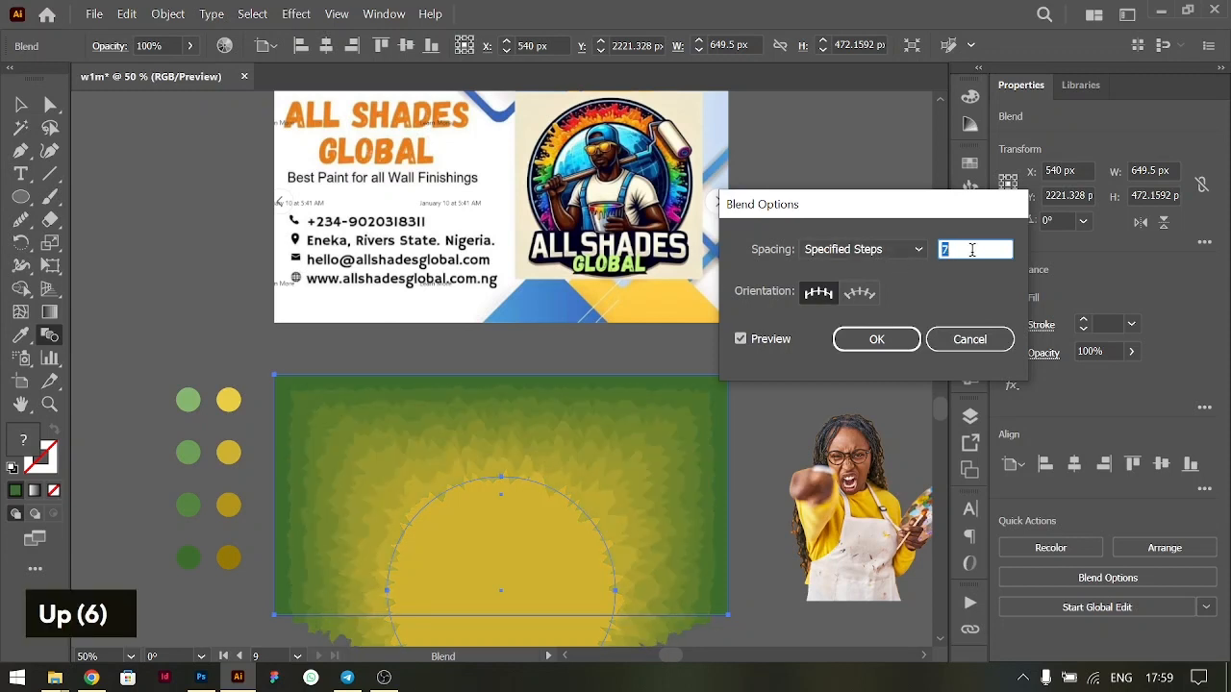
pyautogui.press('Down')
pyautogui.press('Up')
pyautogui.press('Down')
pyautogui.press('Up')
pyautogui.press('Up')
pyautogui.press('Down')
pyautogui.press('Up')
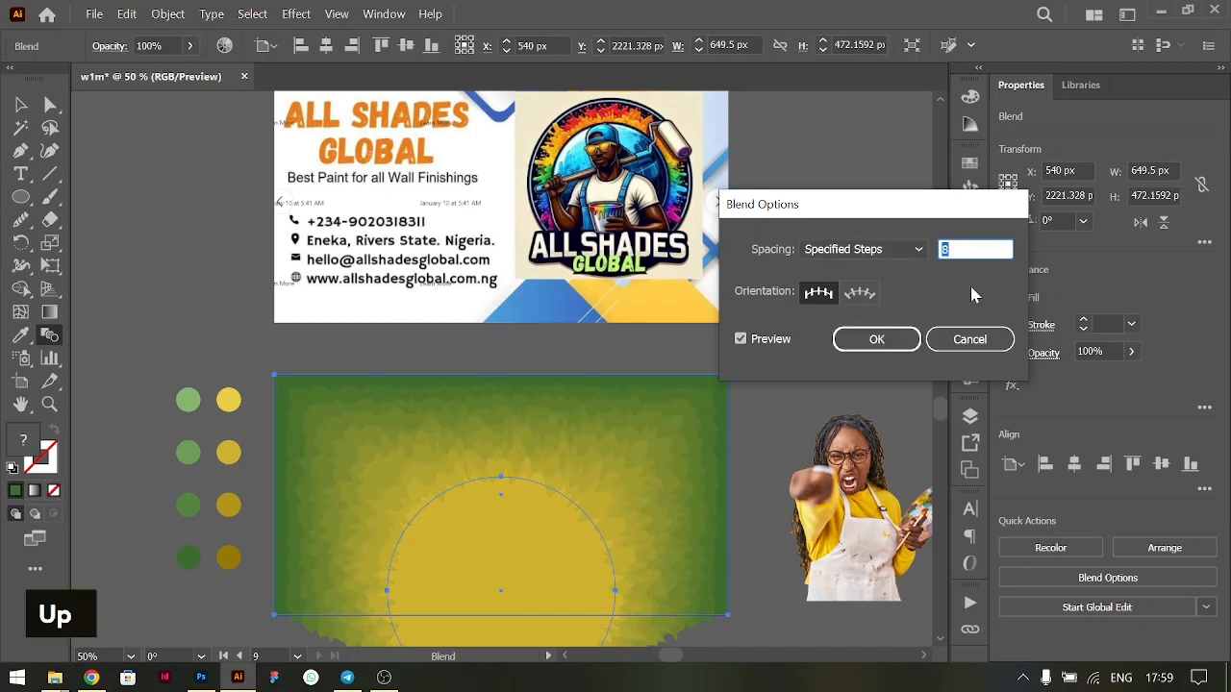
pyautogui.click(875, 340)
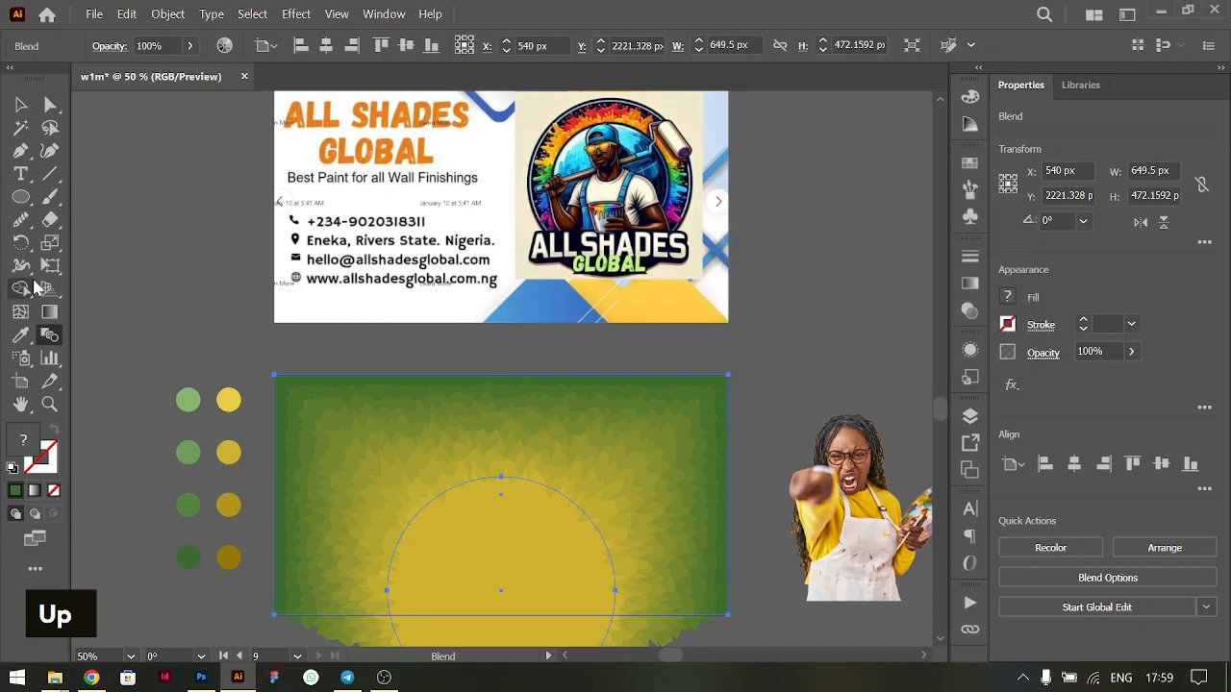
pyautogui.press('v')
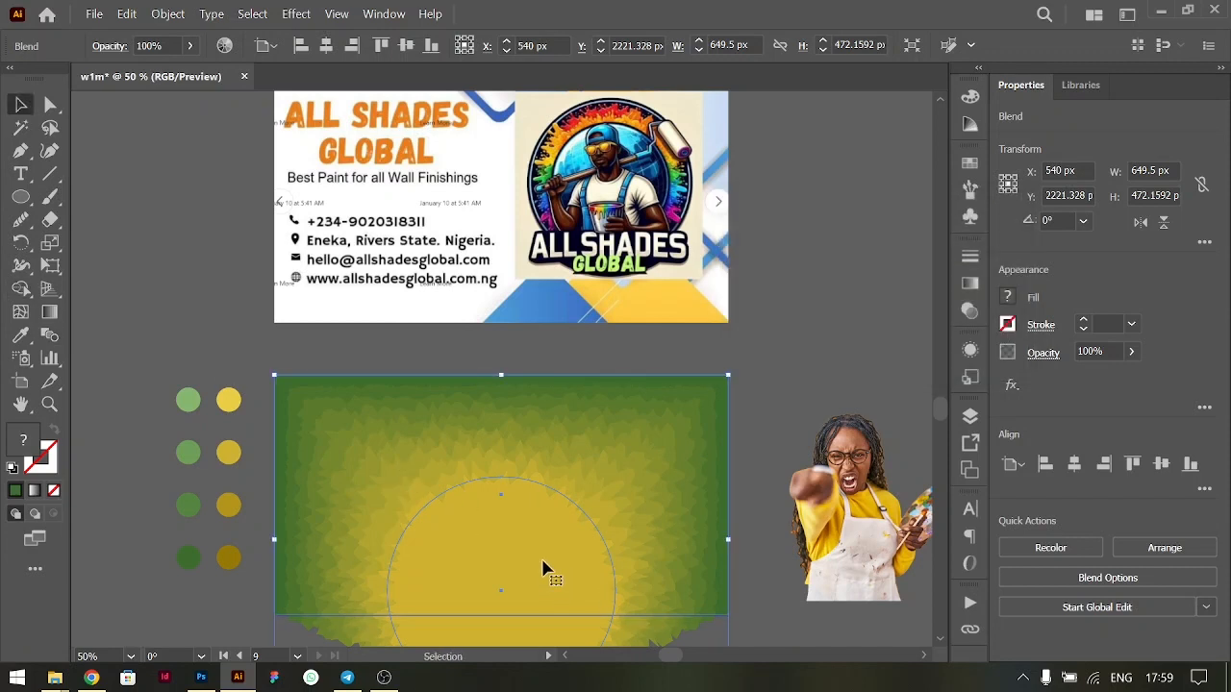
# - Isolate the blend and shrink its yellow circle proportionally about its centre to about 246 px in diameter
pyautogui.scroll(-2, 544, 555)
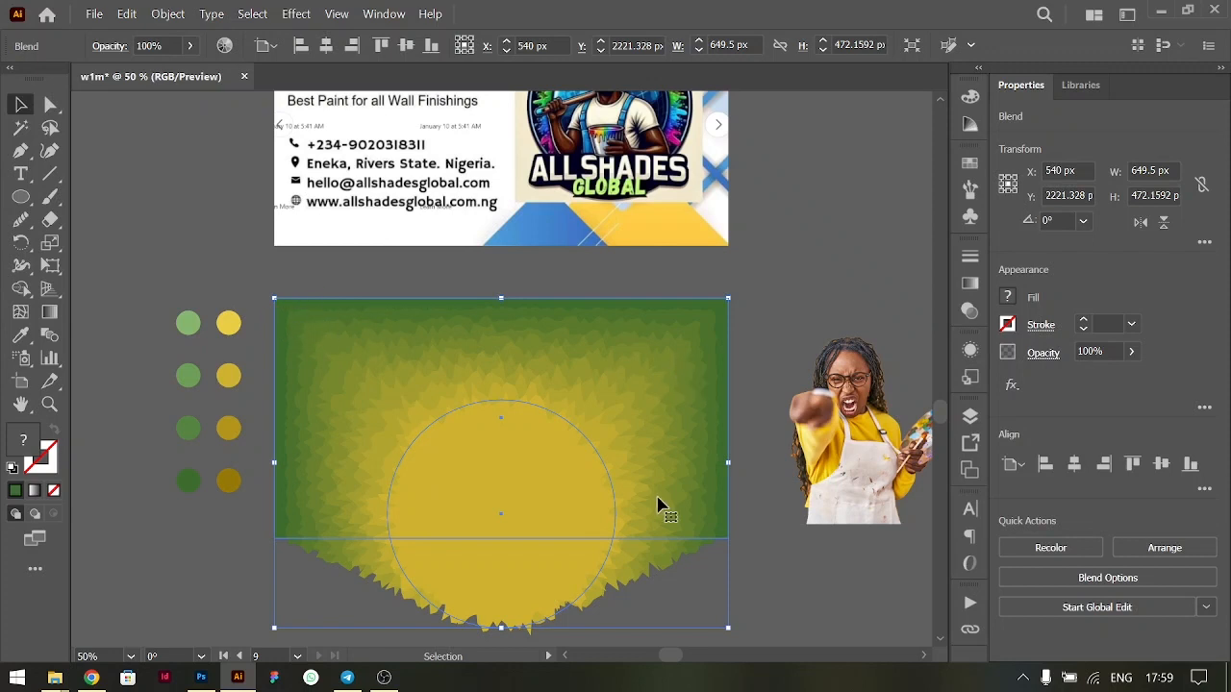
pyautogui.doubleClick(513, 481)
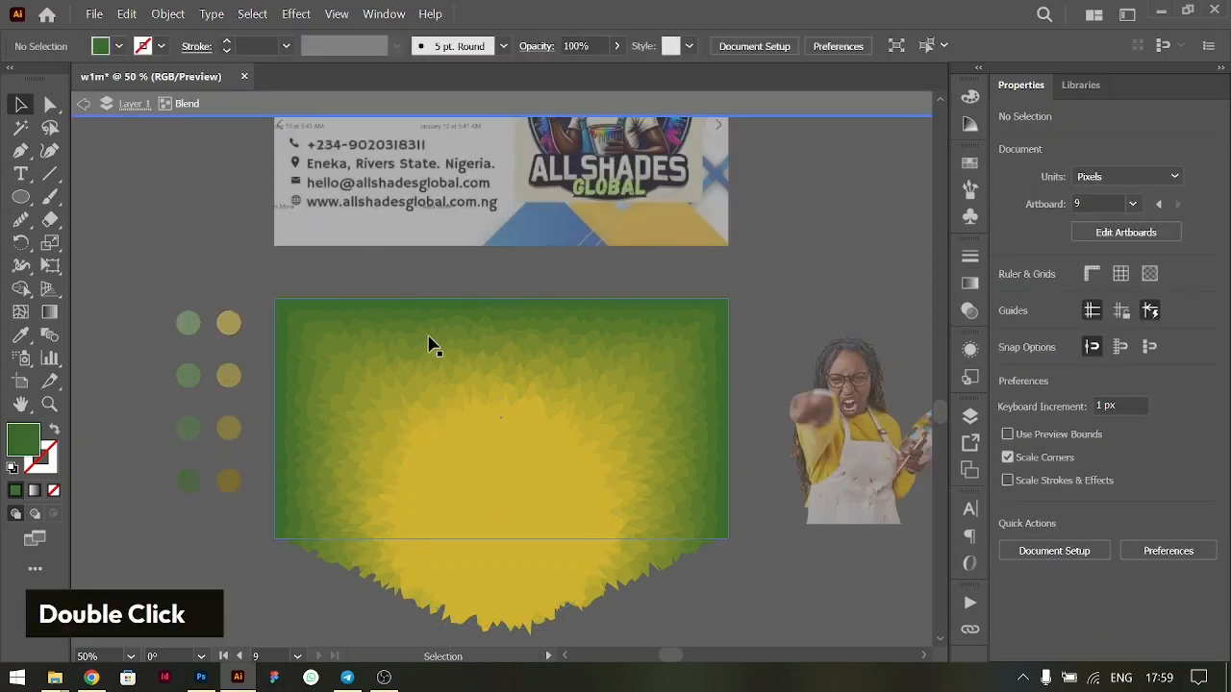
pyautogui.click(535, 440)
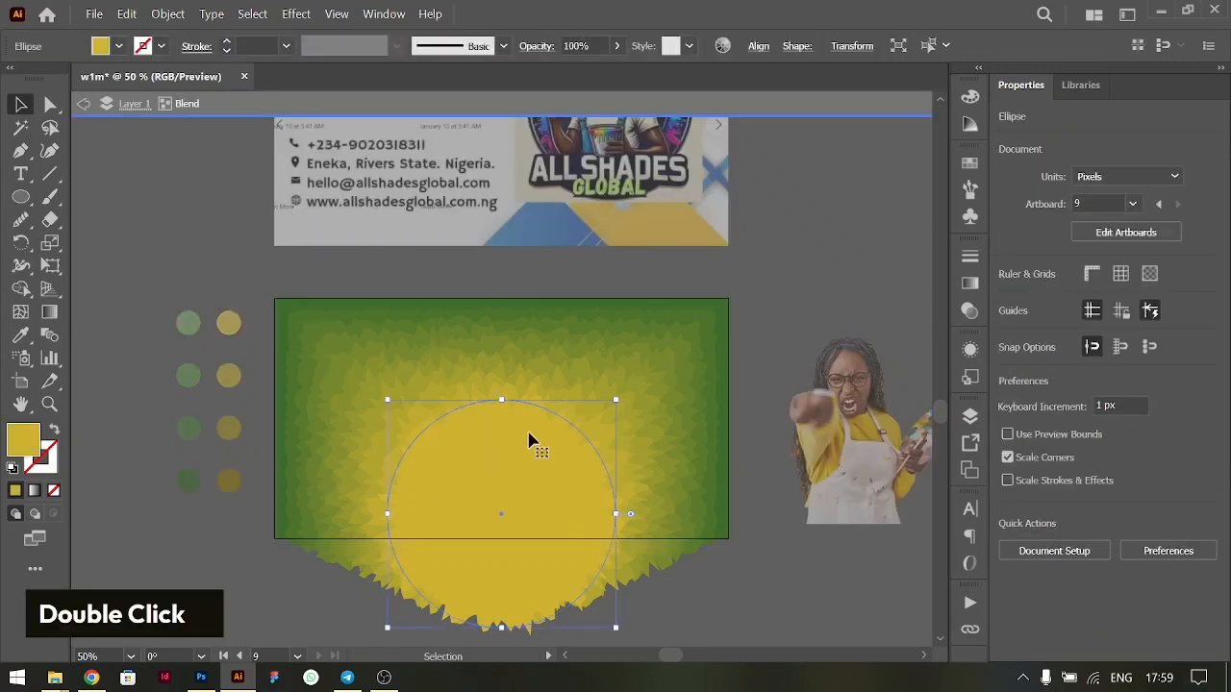
pyautogui.keyDown('shift'); pyautogui.click(502, 402); pyautogui.keyUp('shift')
pyautogui.moveTo(502, 402); pyautogui.dragTo(503, 432)
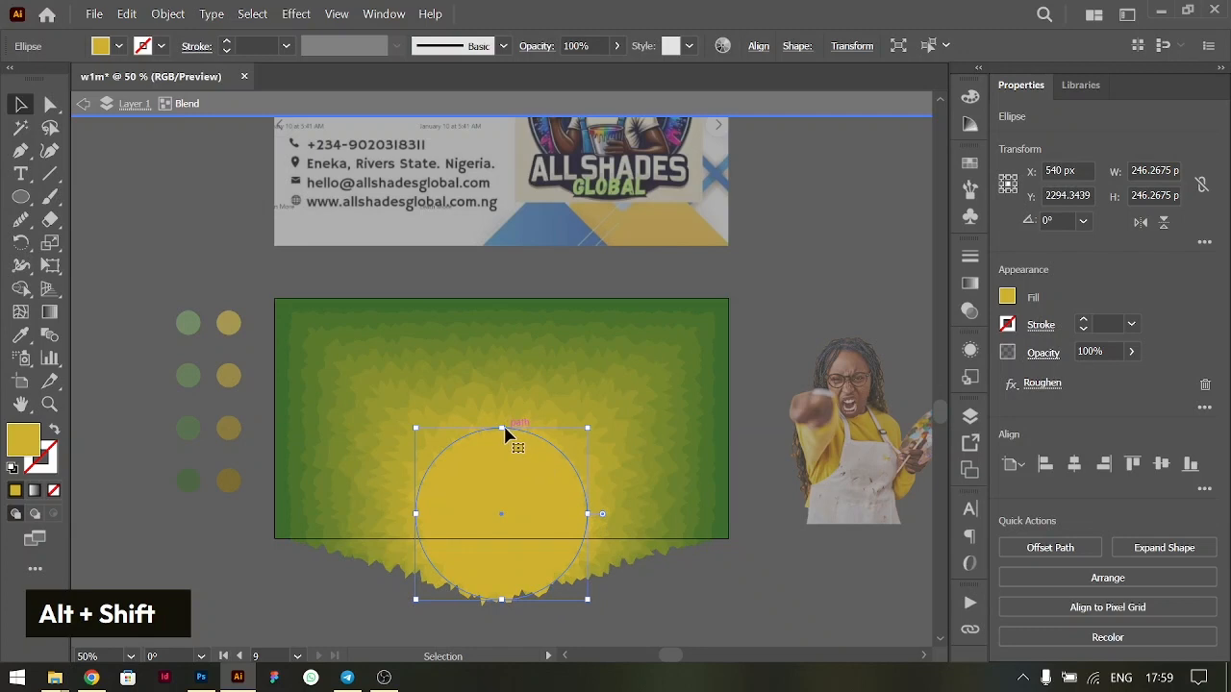
pyautogui.moveTo(501, 428); pyautogui.dragTo(497, 468)
pyautogui.hotkey('ctrl', 'z')
pyautogui.hotkey('ctrl', 'z')
# - Exit the blend's isolation, move the woman's photo to the middle of the banner and bring it to the front
pyautogui.doubleClick(783, 288)
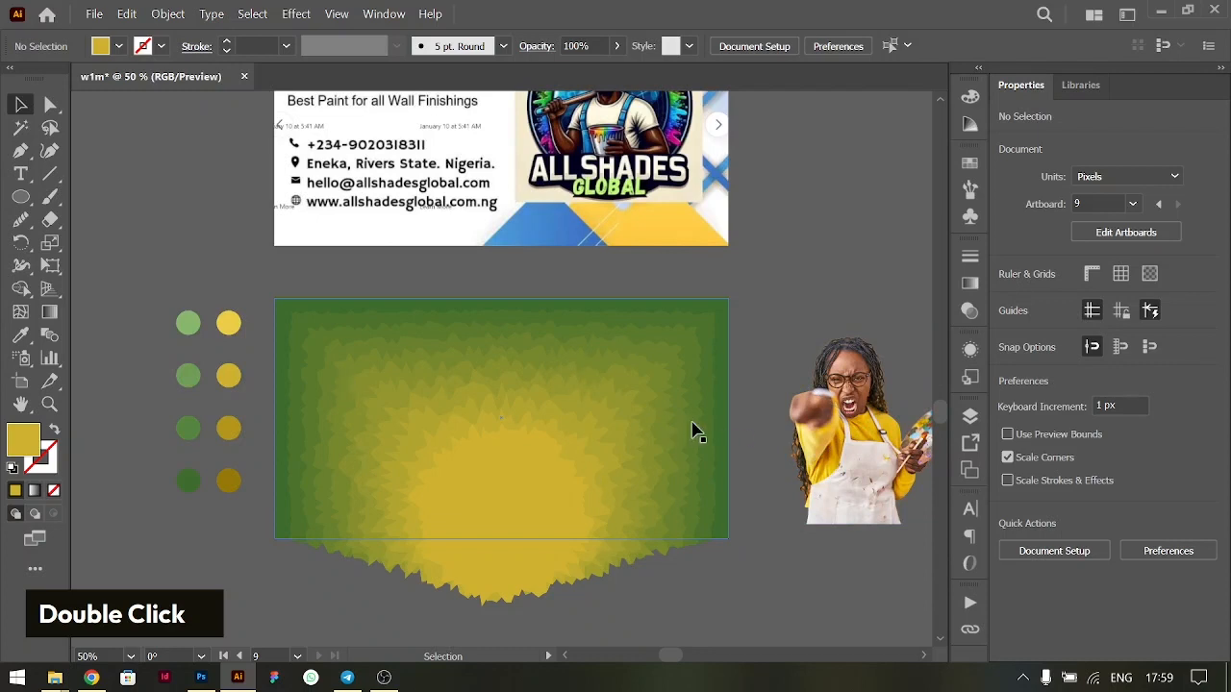
pyautogui.moveTo(844, 433); pyautogui.dragTo(528, 485)
pyautogui.hotkey('ctrl', 'shift', ']')
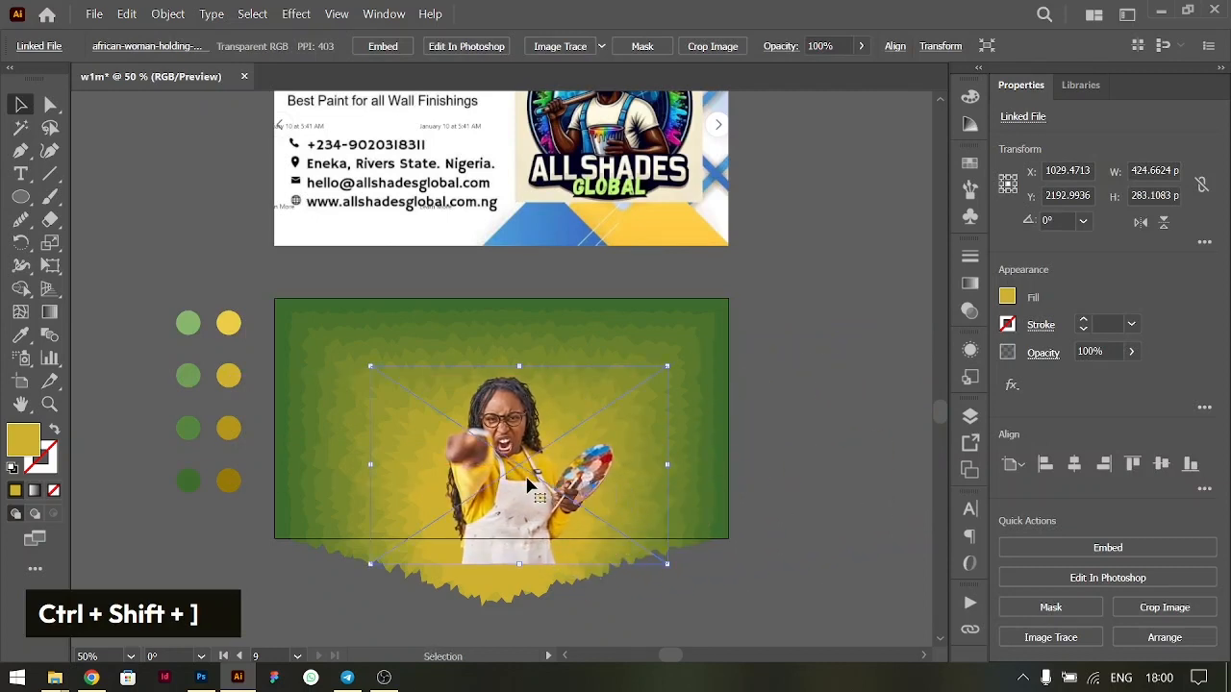
# - Scale the woman's photo to about 491 by 327 px, with its lower edge just past the artboard's bottom edge
pyautogui.moveTo(516, 363); pyautogui.dragTo(520, 318)
pyautogui.moveTo(498, 431)
pyautogui.mouseDown()
pyautogui.moveTo(505, 343)
pyautogui.moveTo(496, 419)
pyautogui.mouseUp()
pyautogui.scroll(2, 495, 423)
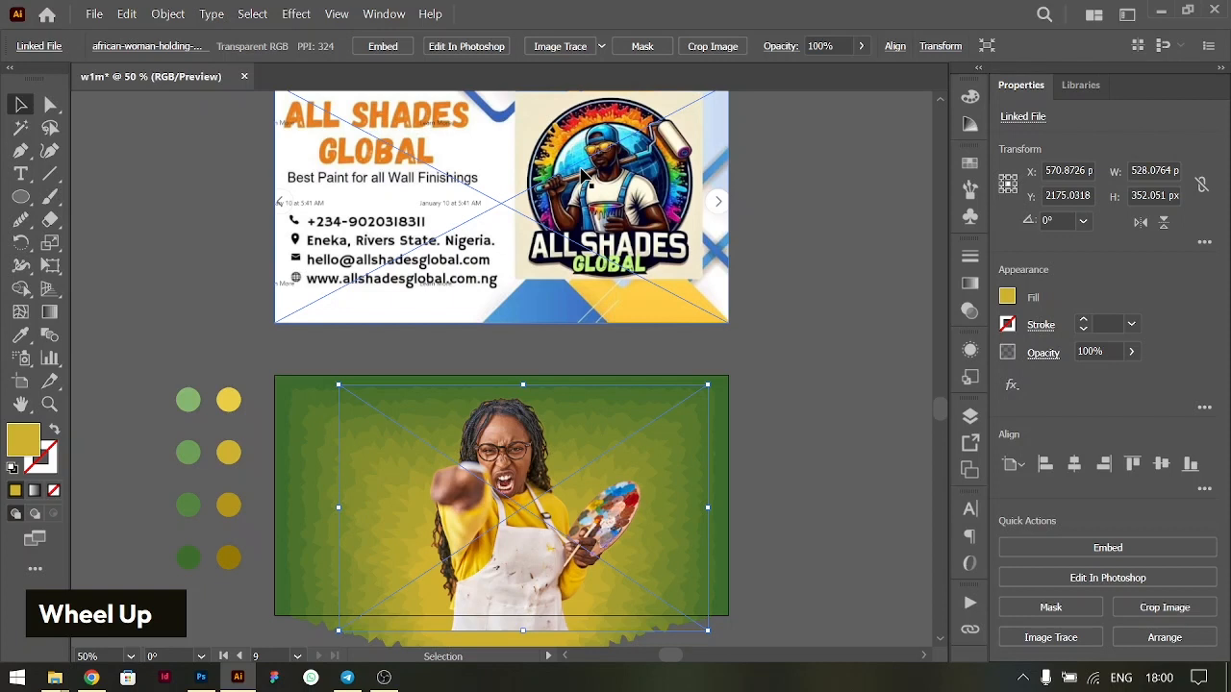
pyautogui.moveTo(522, 385); pyautogui.dragTo(526, 392)
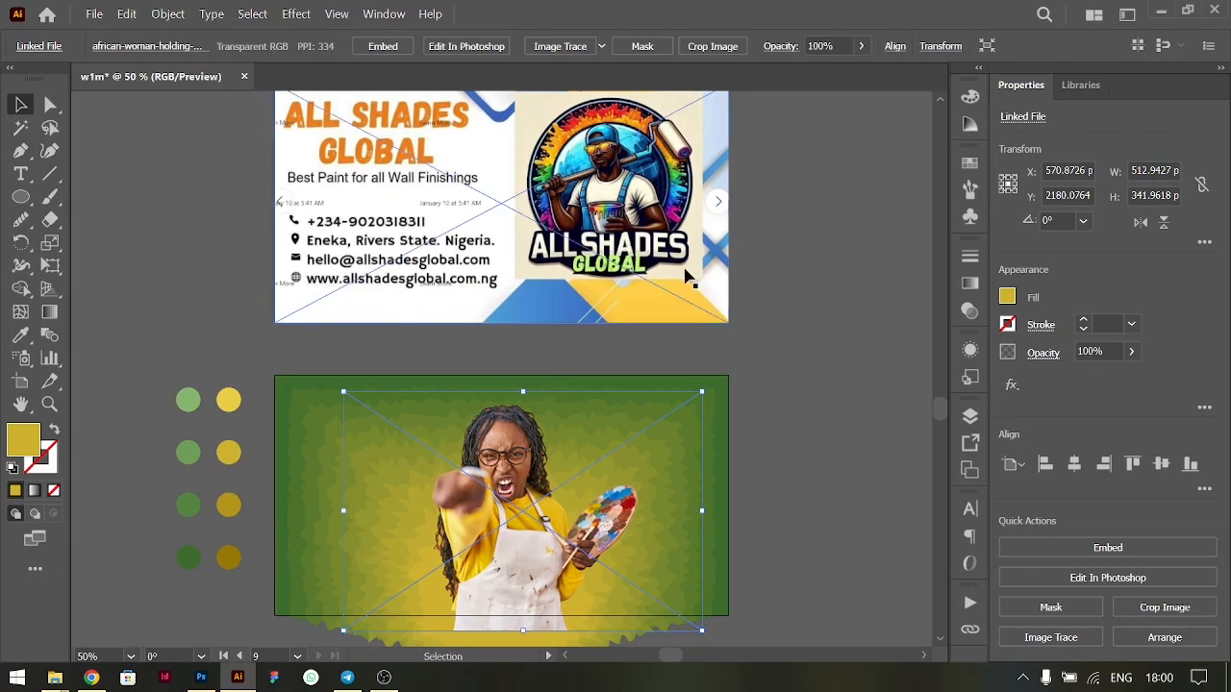
pyautogui.scroll(-1, 686, 276)
pyautogui.scroll(2, 686, 276)
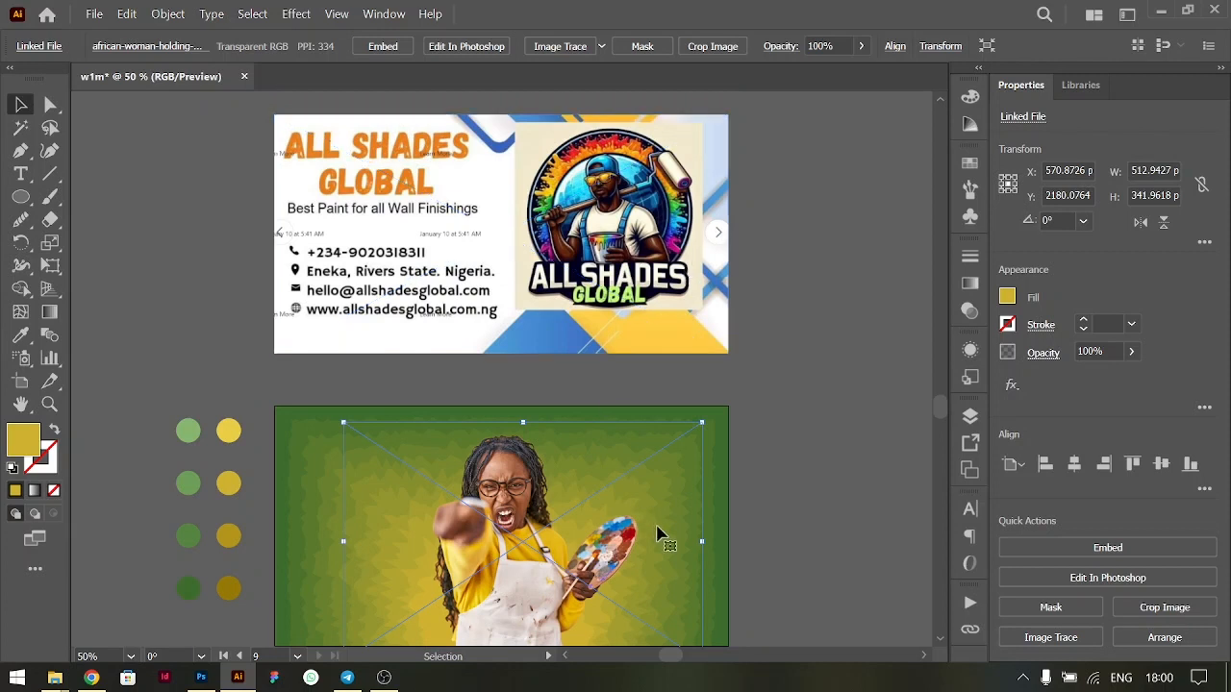
pyautogui.press('shift')
pyautogui.moveTo(524, 426); pyautogui.dragTo(524, 436)
pyautogui.scroll(-1, 517, 535)
pyautogui.scroll(-1, 518, 535)
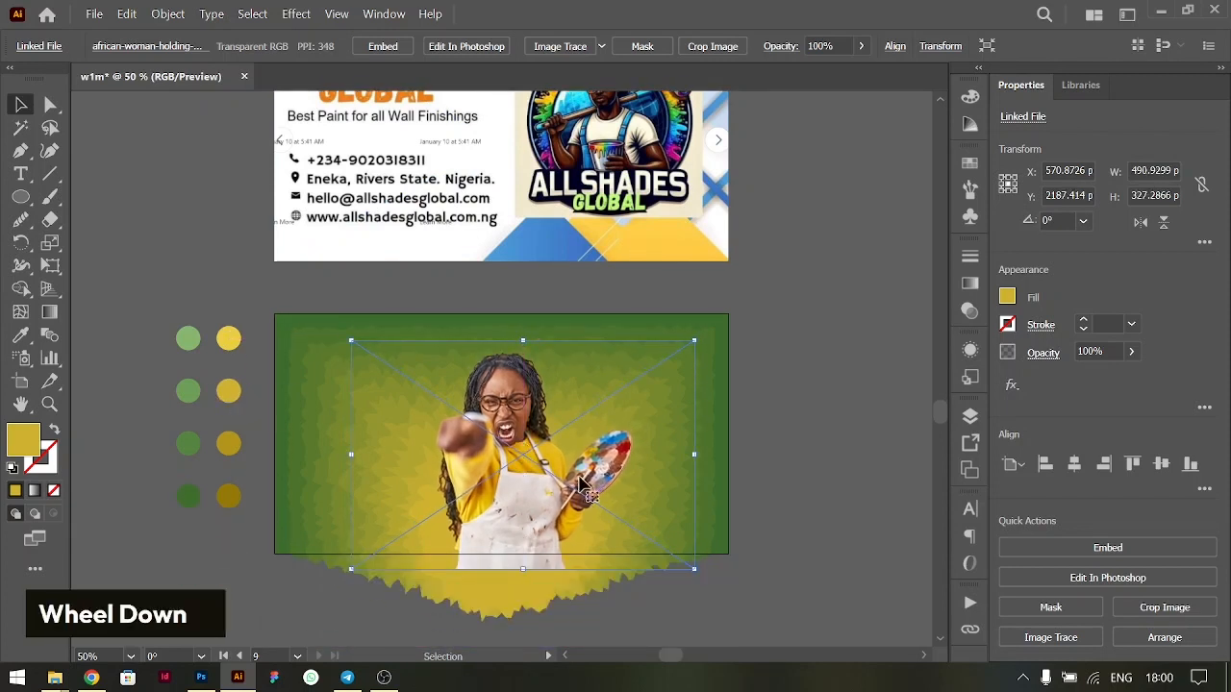
pyautogui.rightClick(20, 196)
pyautogui.click(20, 103)
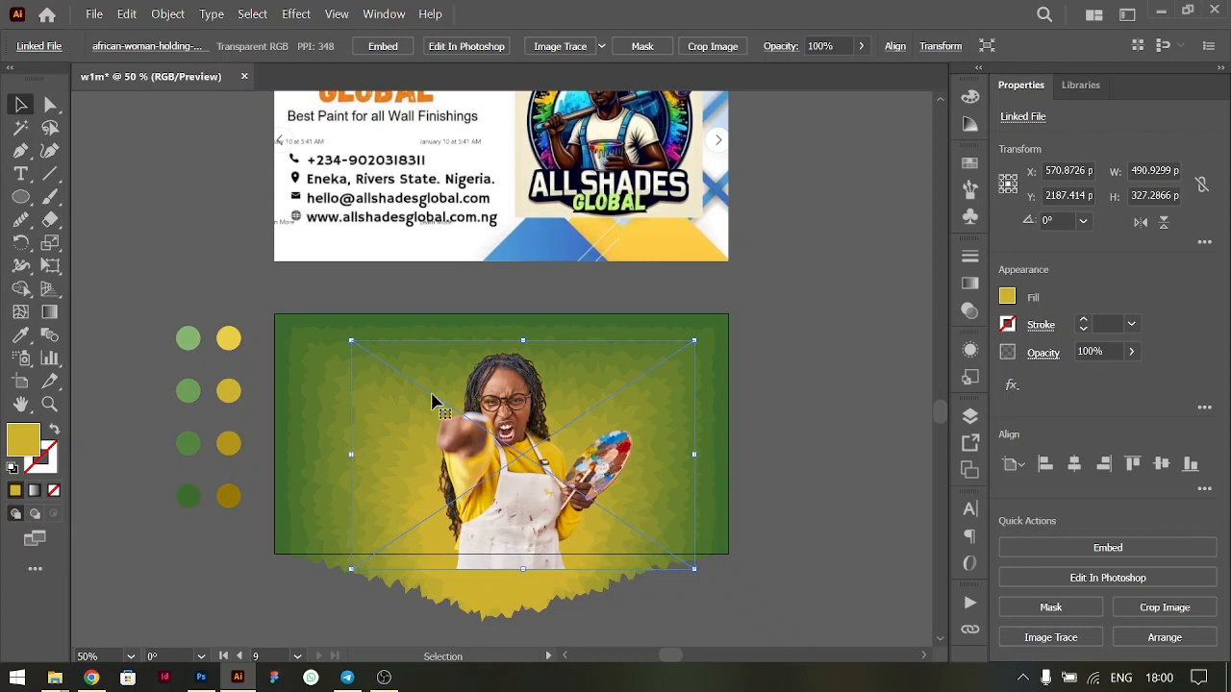
pyautogui.scroll(2, 442, 385)
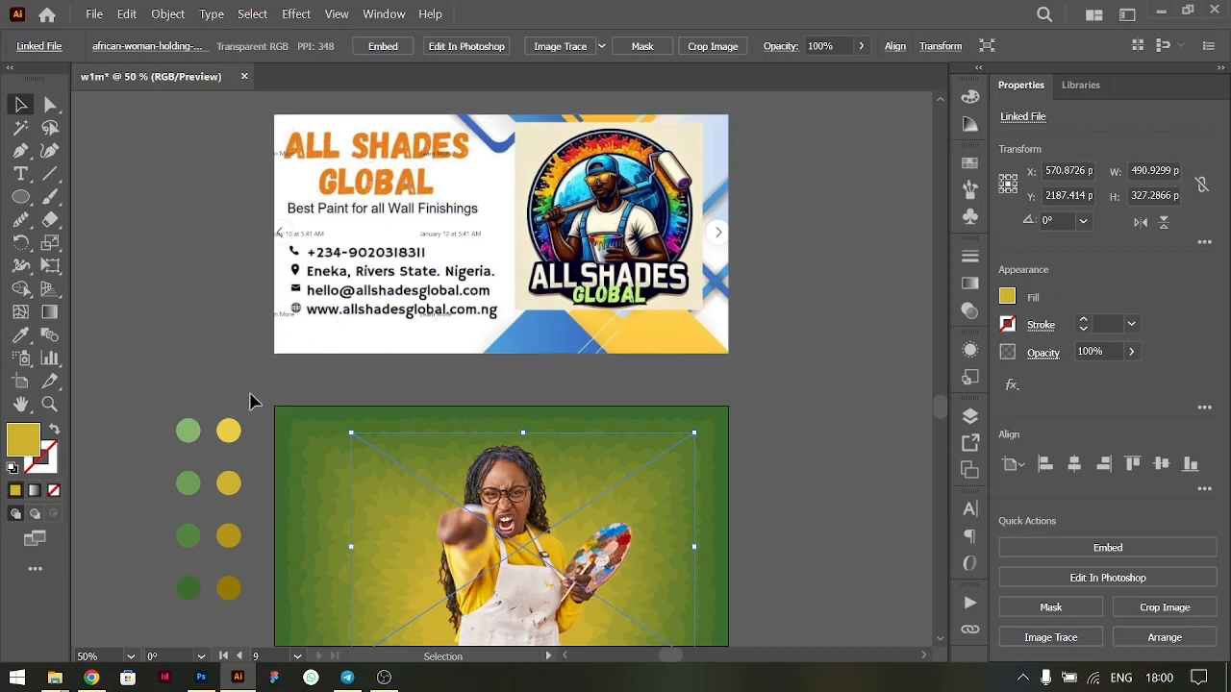
pyautogui.scroll(-2, 240, 413)
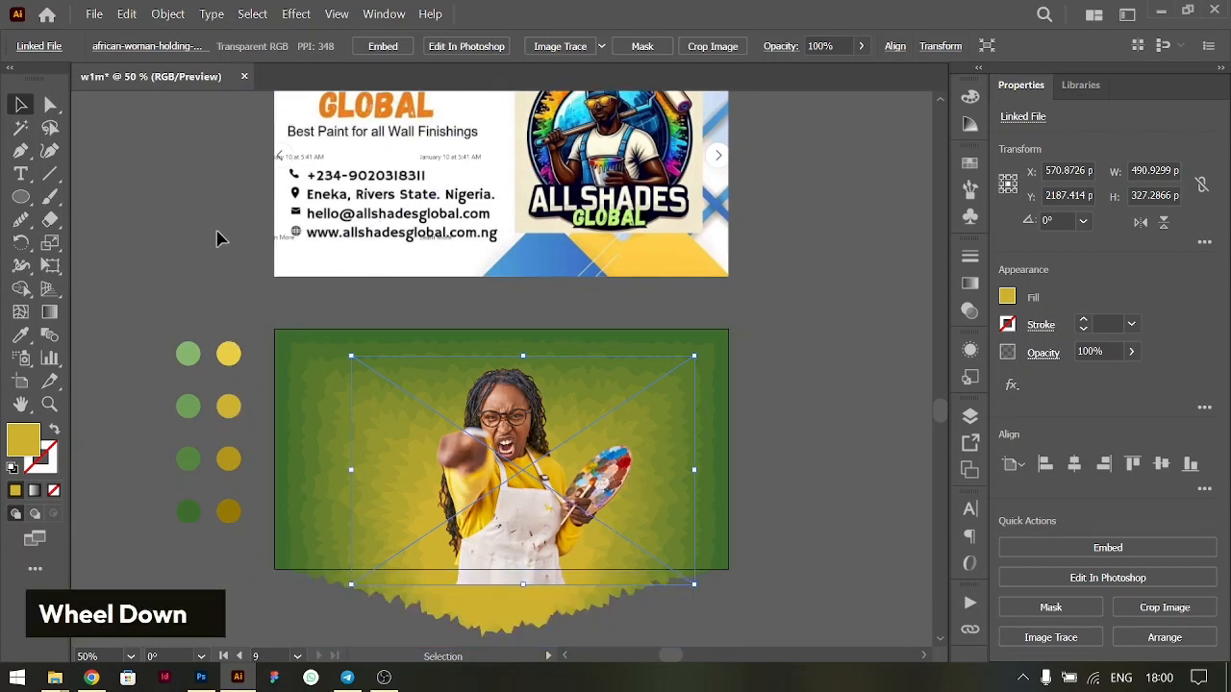
# - Add the point text "ALL SHADES GLOBAL" on the green banner, above and beside the woman's head
pyautogui.press('t')
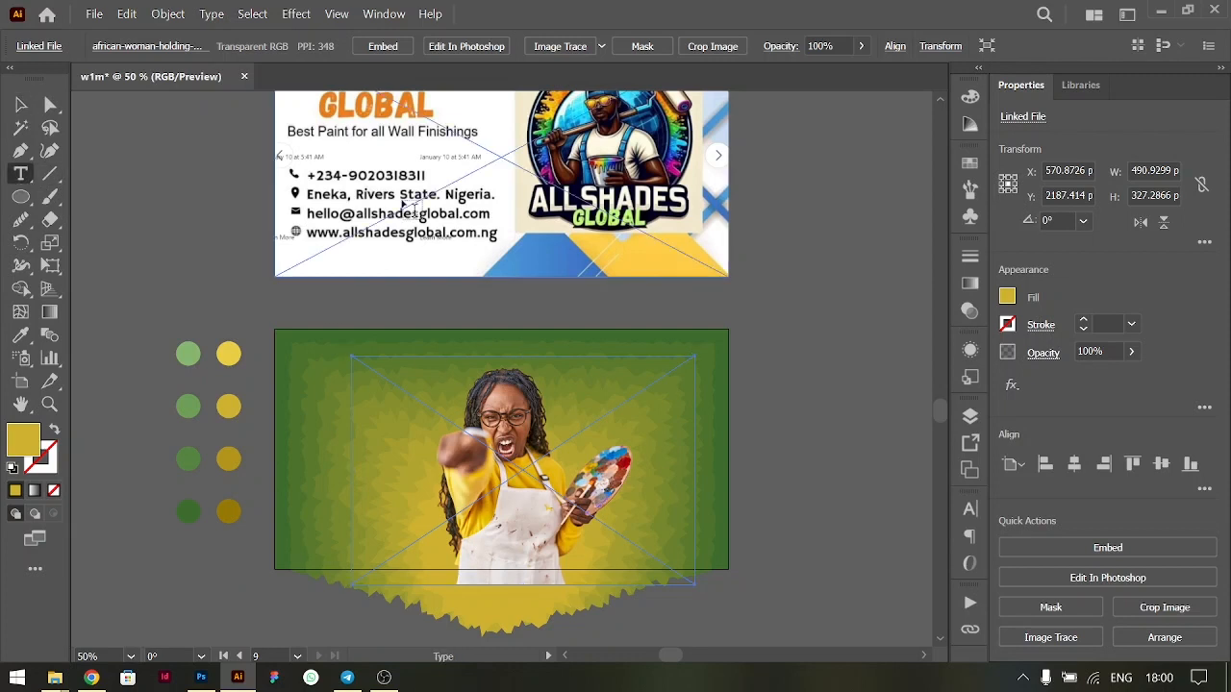
pyautogui.scroll(1, 402, 159)
pyautogui.scroll(2, 402, 158)
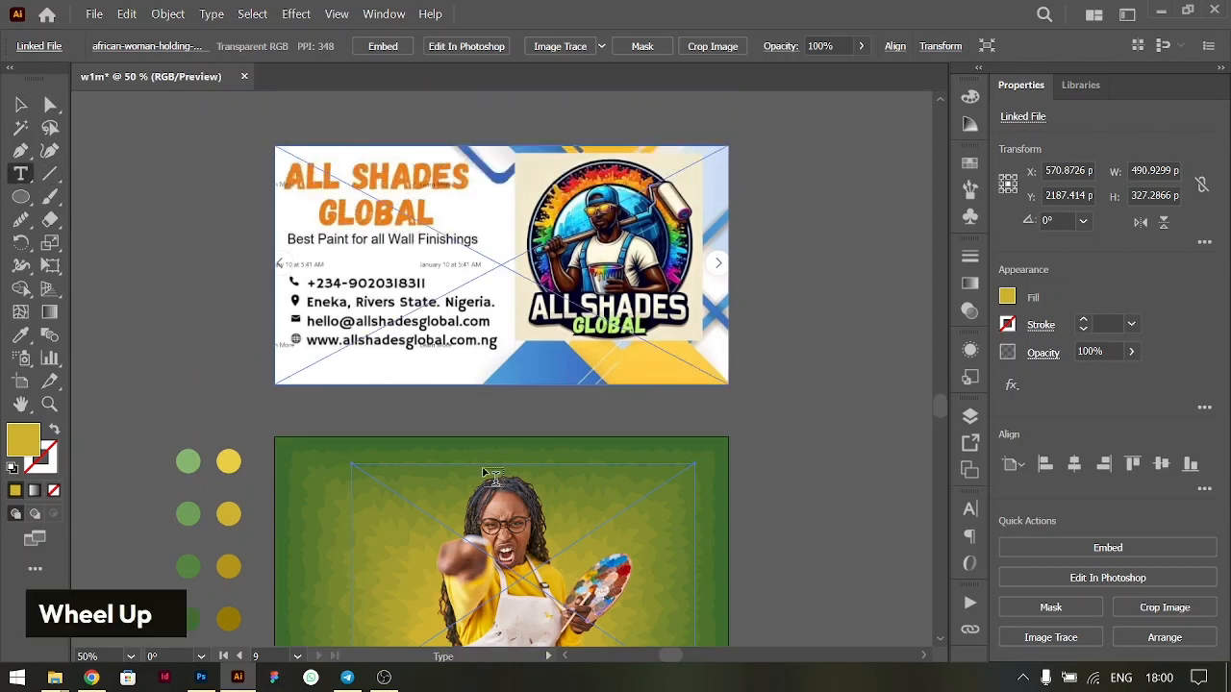
pyautogui.scroll(-2, 413, 443)
pyautogui.click(328, 392)
pyautogui.press('capslock')
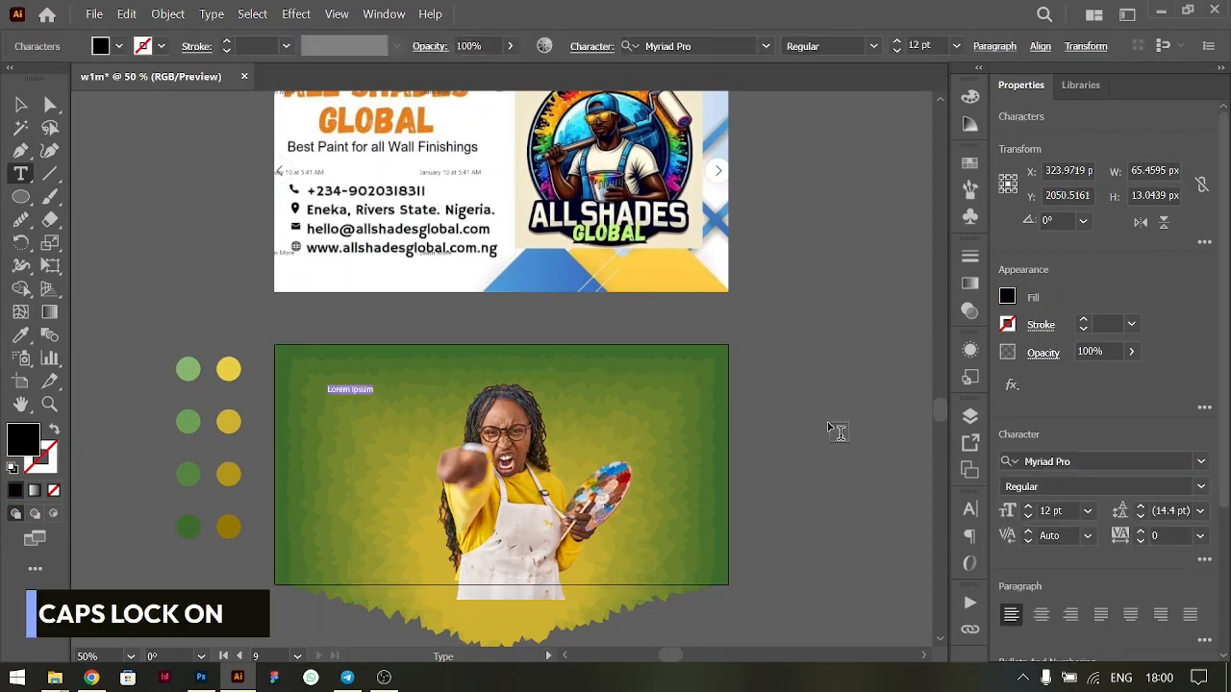
pyautogui.write('ALL SHADES ')
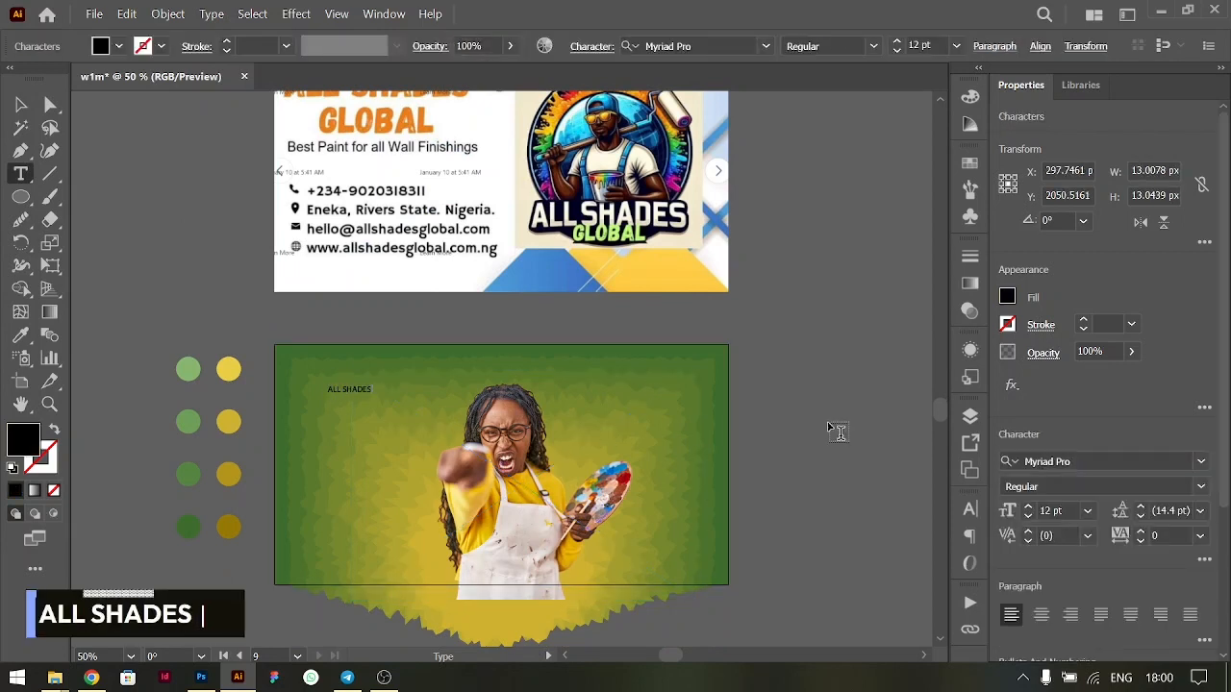
pyautogui.write('GLOBAL')
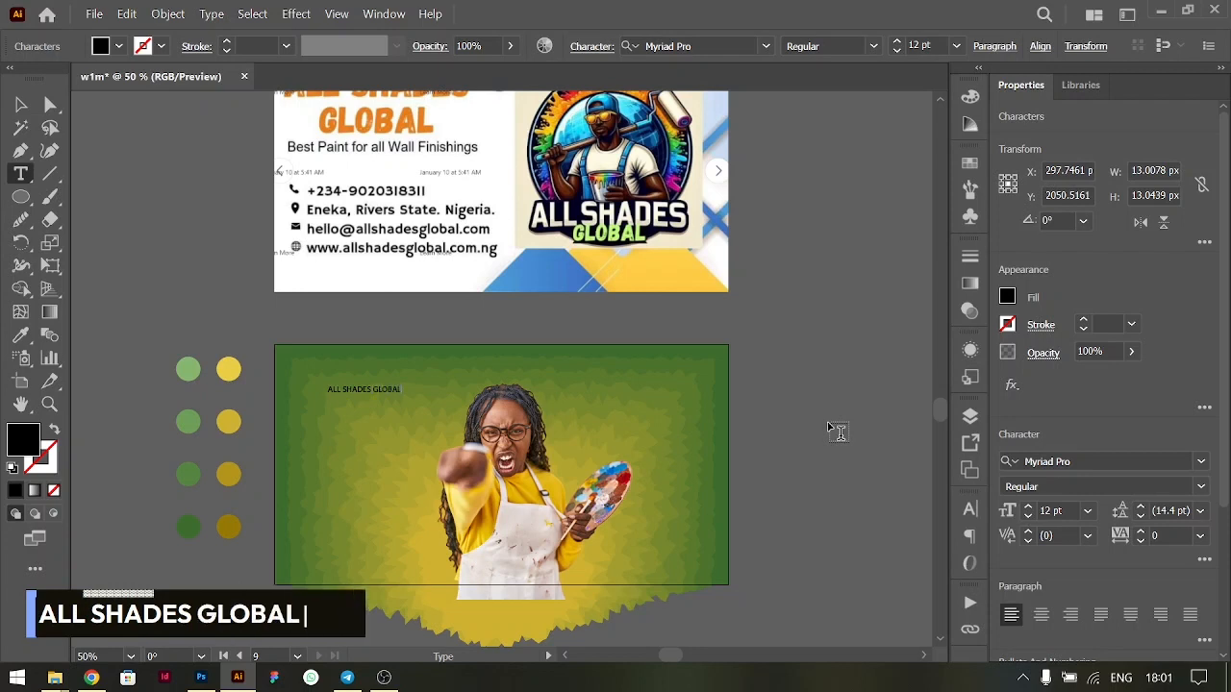
# - Set the whole "ALL SHADES GLOBAL" text in the Monument Extended Ultrabold font
pyautogui.hotkey('ctrl', 'a')
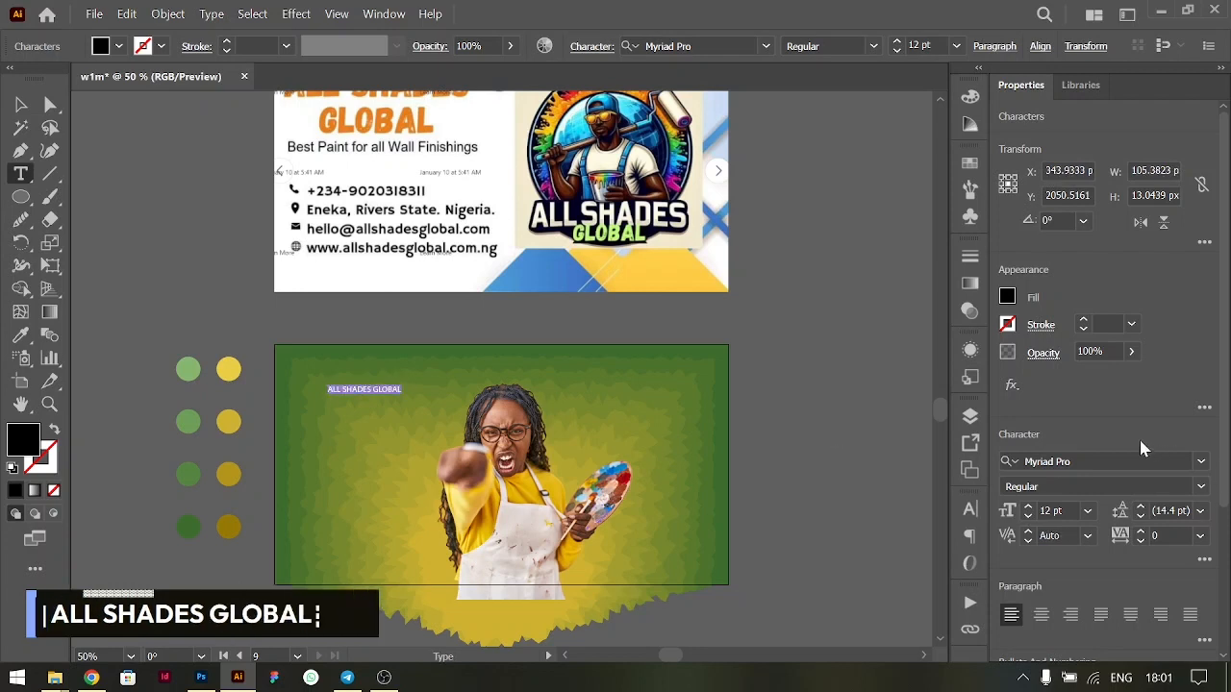
pyautogui.click(1093, 463)
pyautogui.write('MONU')
pyautogui.click(1085, 586)
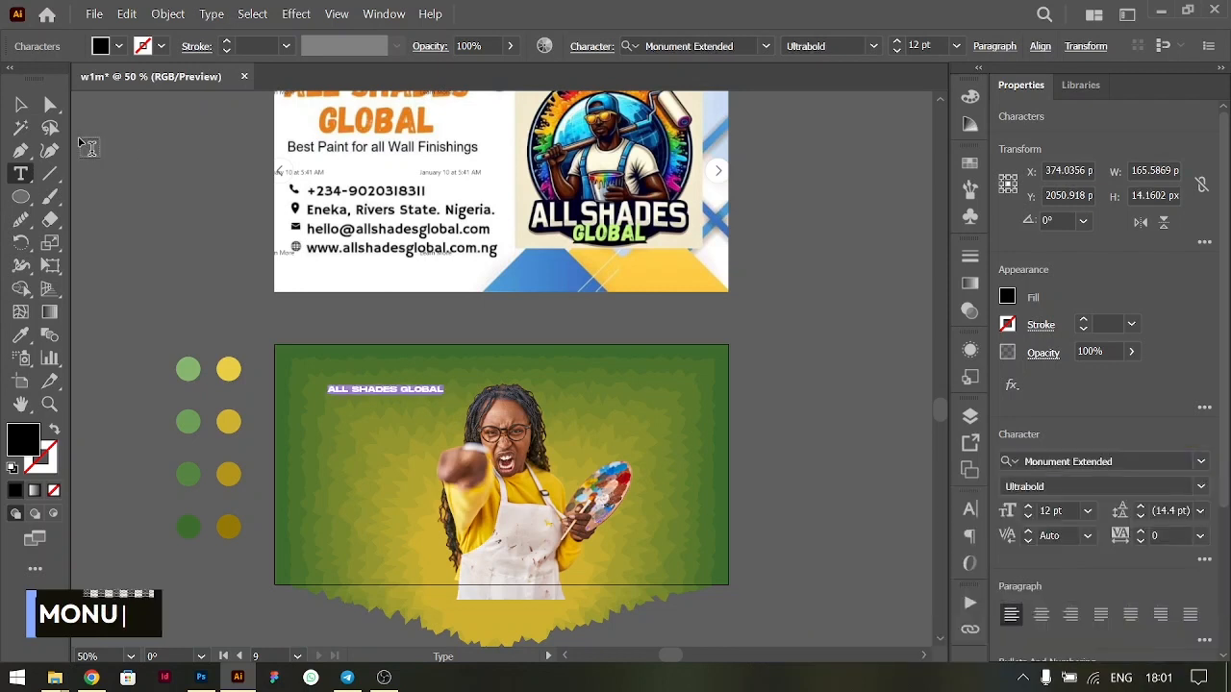
# - Enlarge the "ALL SHADES GLOBAL" text to about 40.55 pt and shift it slightly along the banner's upper part
pyautogui.click(22, 103)
pyautogui.moveTo(445, 395); pyautogui.dragTo(720, 418)
pyautogui.moveTo(585, 413); pyautogui.dragTo(633, 400)
# - Break the heading into two lines before "GLOBAL" and centre-align all of its text
pyautogui.doubleClick(633, 400)
pyautogui.press('BackSpace')
pyautogui.press('Return')
pyautogui.hotkey('ctrl', 'a')
pyautogui.hotkey('ctrl', 'shift', 'c')
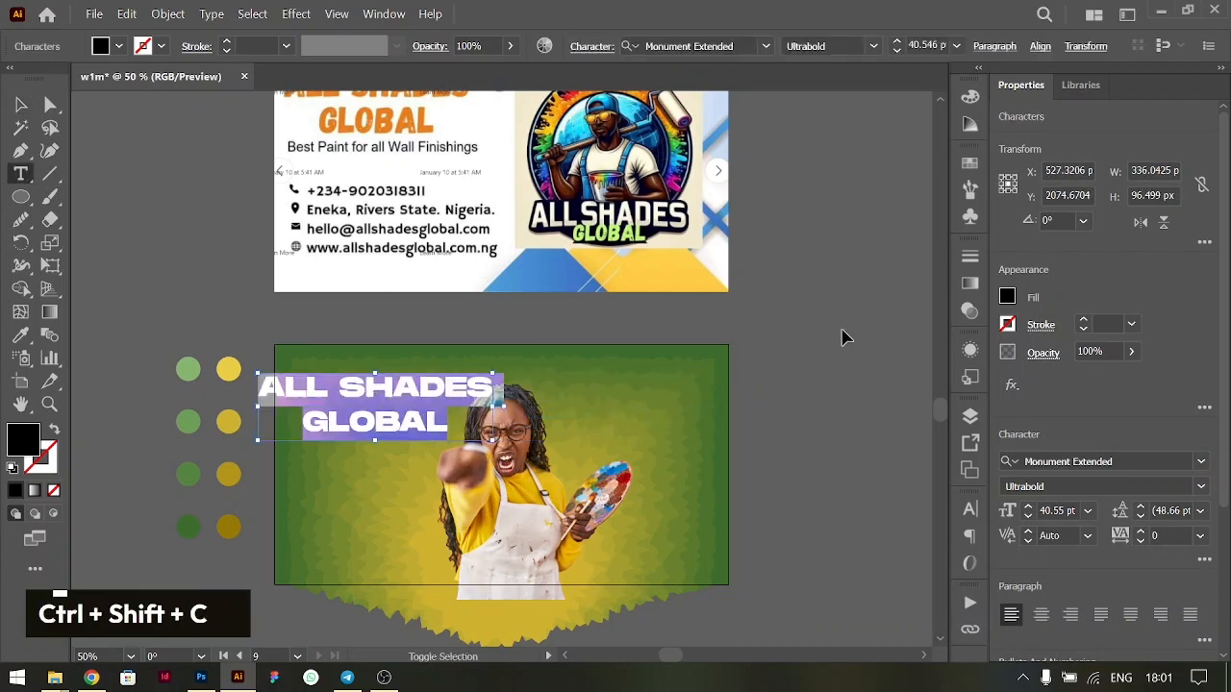
# - Move the heading off the banner and shift the woman's photo towards the banner's right side
pyautogui.click(20, 104)
pyautogui.moveTo(395, 391); pyautogui.dragTo(219, 322)
pyautogui.moveTo(514, 510); pyautogui.dragTo(598, 518)
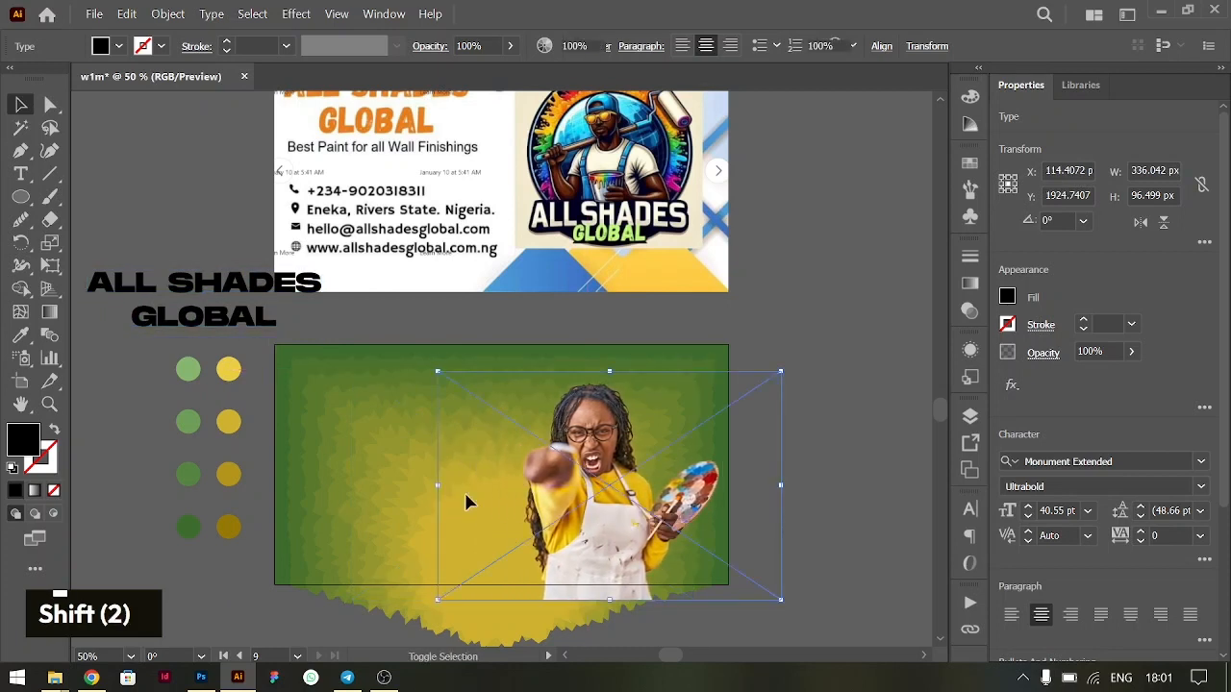
# - Try shifting the background blend's yellow circle towards the banner's right side, and undo the circle and photo moves
pyautogui.doubleClick(383, 486)
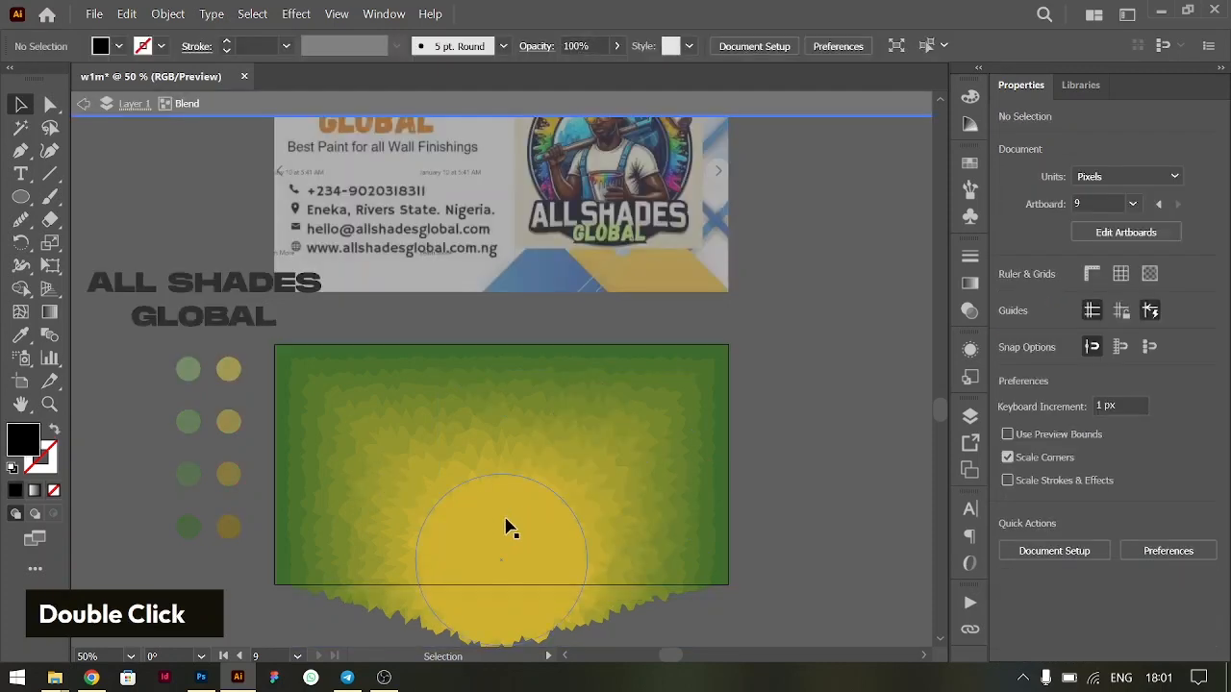
pyautogui.moveTo(466, 517); pyautogui.dragTo(579, 516)
pyautogui.press('Escape')
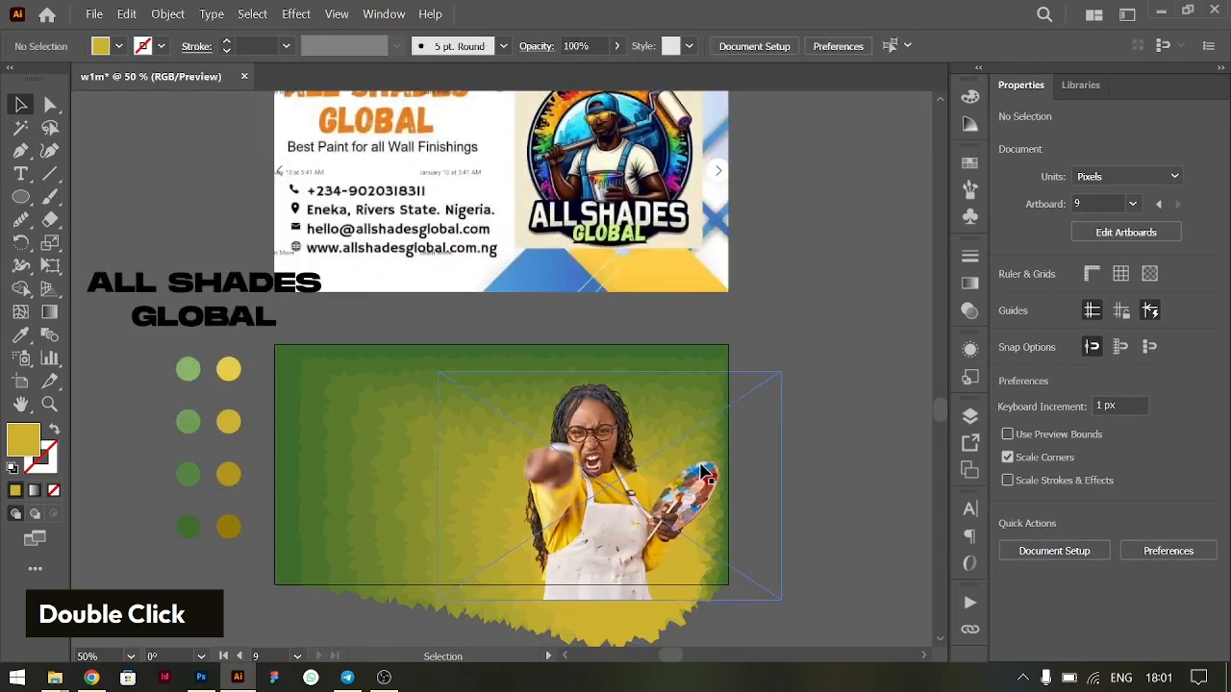
pyautogui.hotkey('ctrl', 'z')
pyautogui.hotkey('ctrl', 'z')
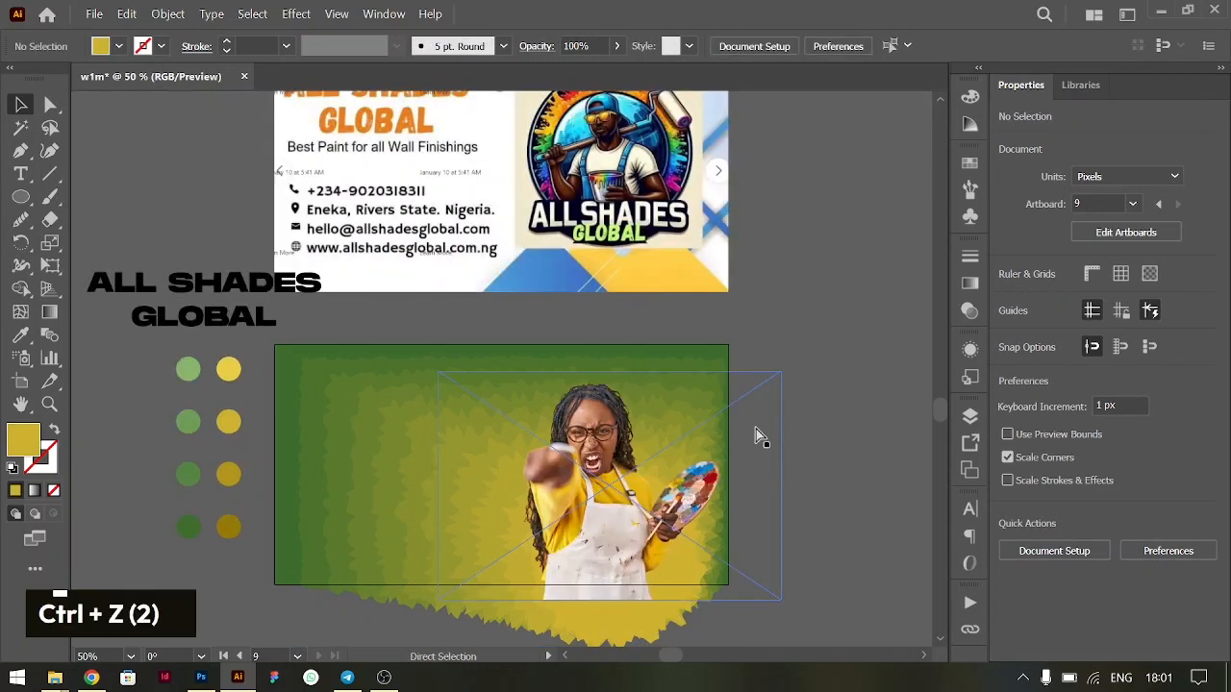
# - Nudge the woman's photo towards the banner's centre and place the heading beside her head with left-aligned lines
pyautogui.moveTo(507, 501); pyautogui.dragTo(497, 493)
pyautogui.moveTo(189, 289); pyautogui.dragTo(633, 408)
pyautogui.hotkey('ctrl', 'shift', 'l')
pyautogui.hotkey('ctrl', '=')
pyautogui.hotkey('ctrl', '=')
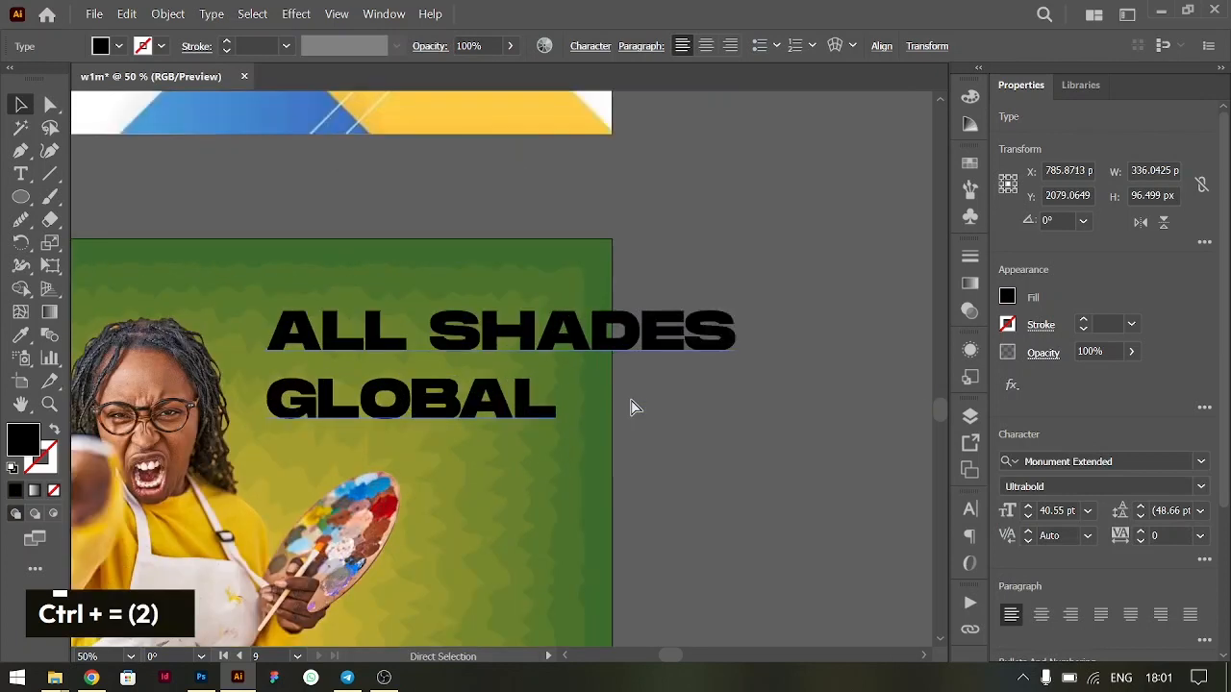
pyautogui.doubleClick(432, 334)
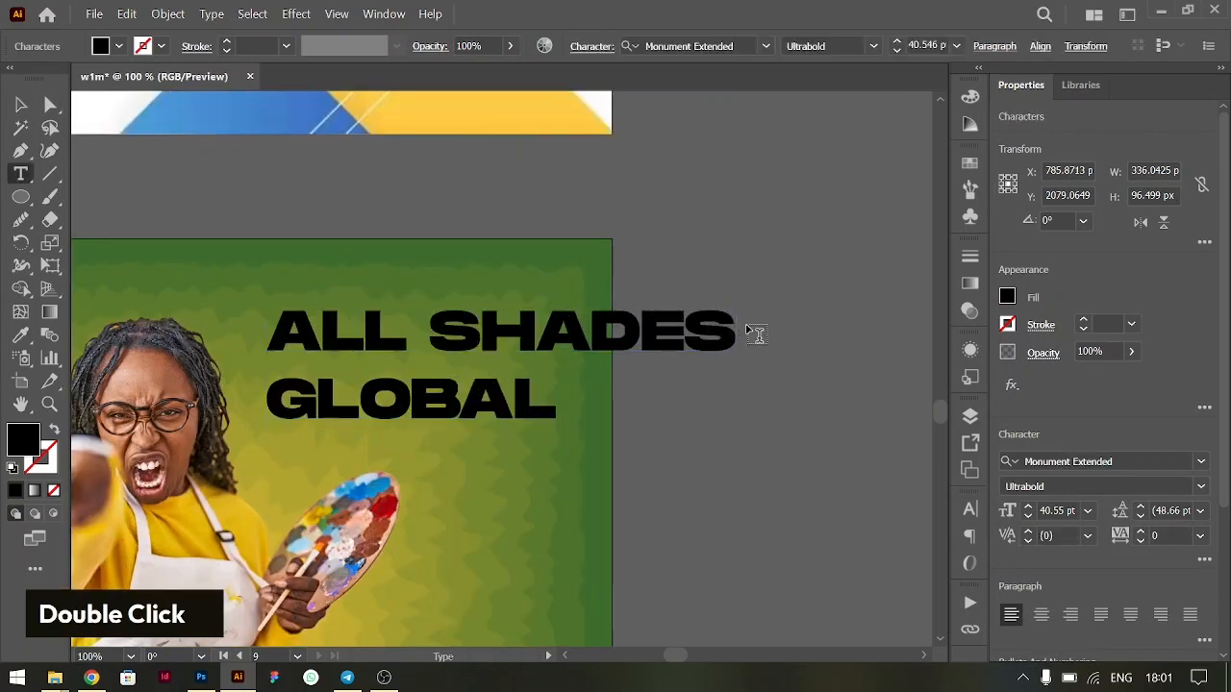
pyautogui.moveTo(728, 332); pyautogui.dragTo(321, 332)
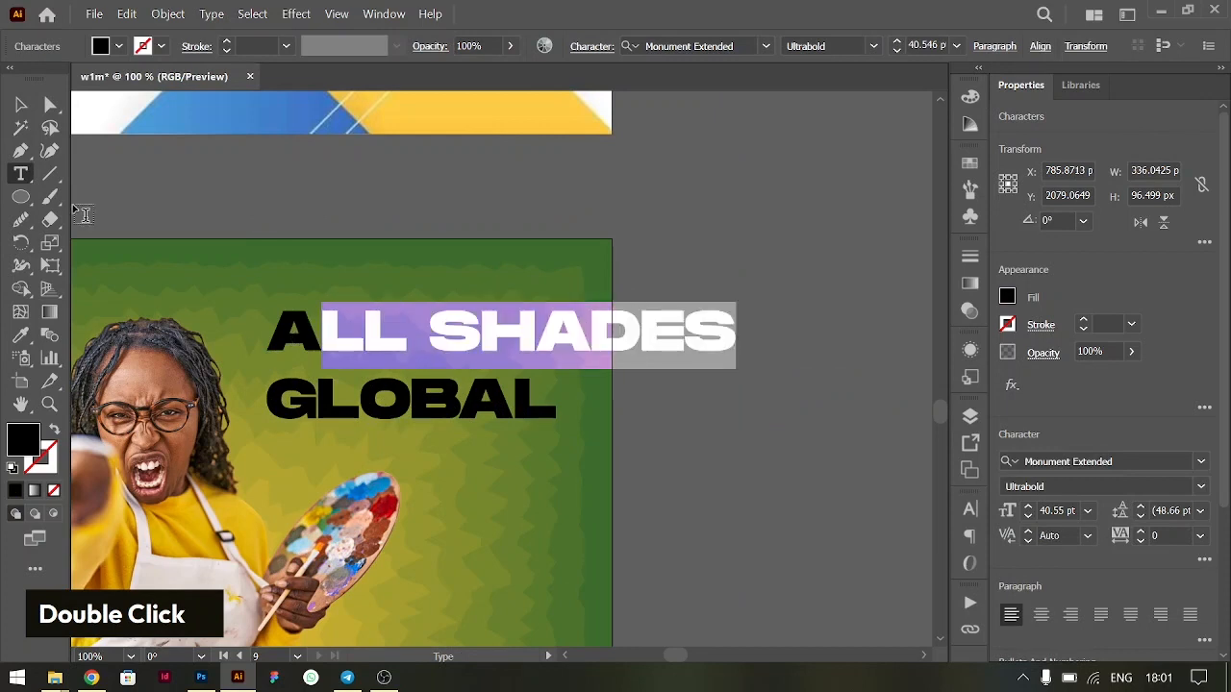
pyautogui.click(20, 105)
# - Move the two-line heading off the banner onto the empty canvas to its right
pyautogui.hotkey('ctrl', '-')
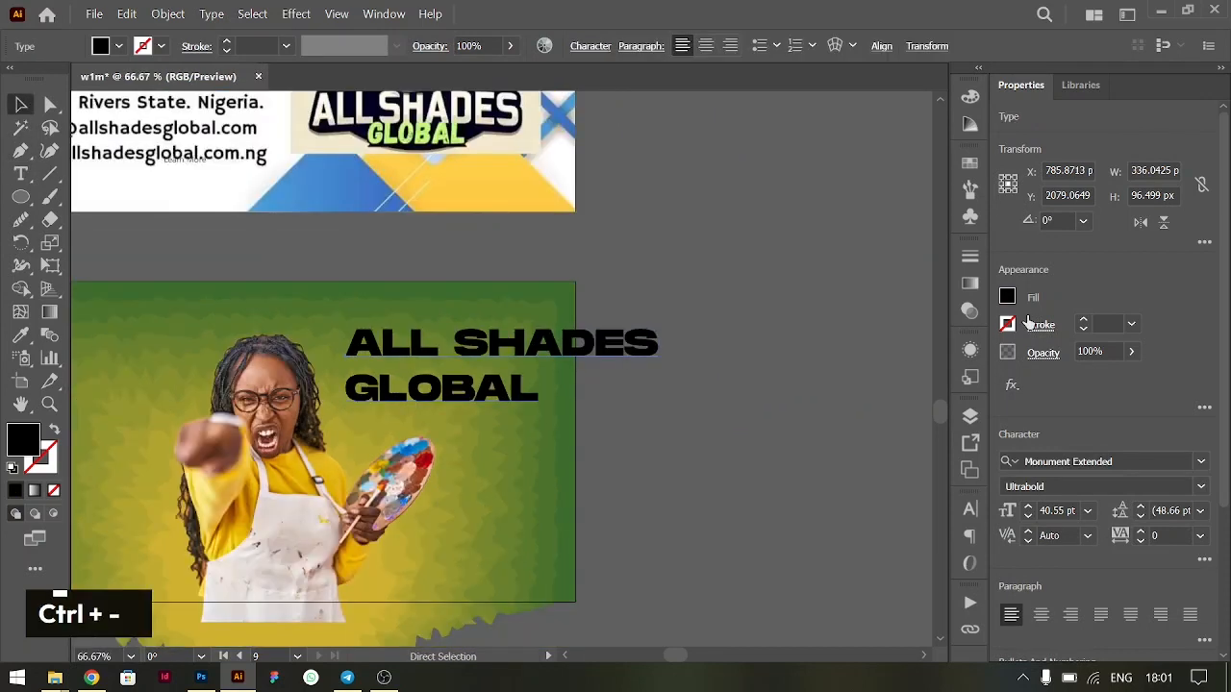
pyautogui.hotkey('ctrl', '-')
pyautogui.moveTo(584, 347); pyautogui.dragTo(821, 313)
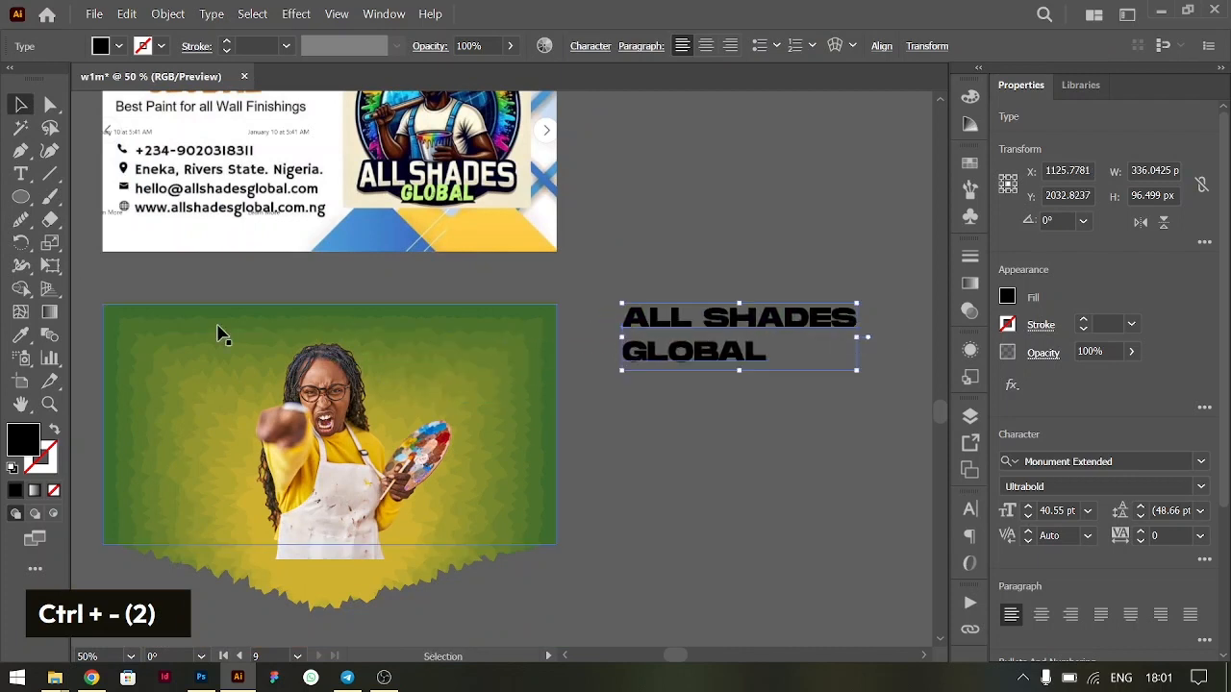
pyautogui.click(158, 14)
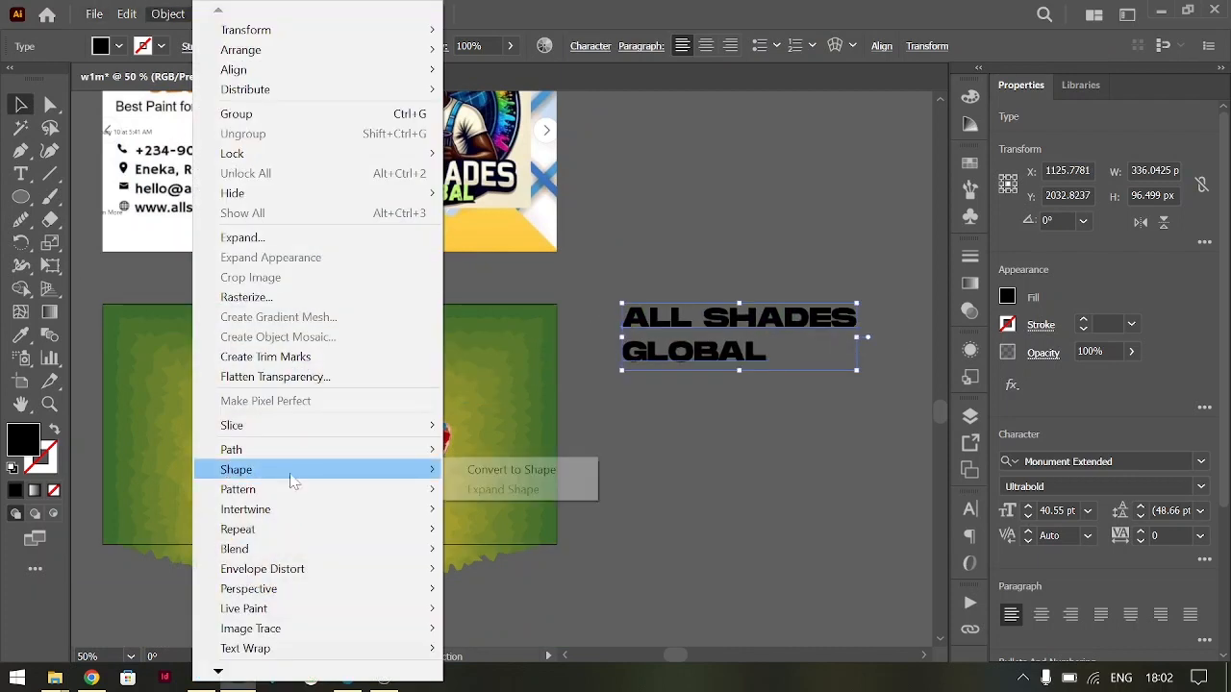
pyautogui.moveTo(353, 519)
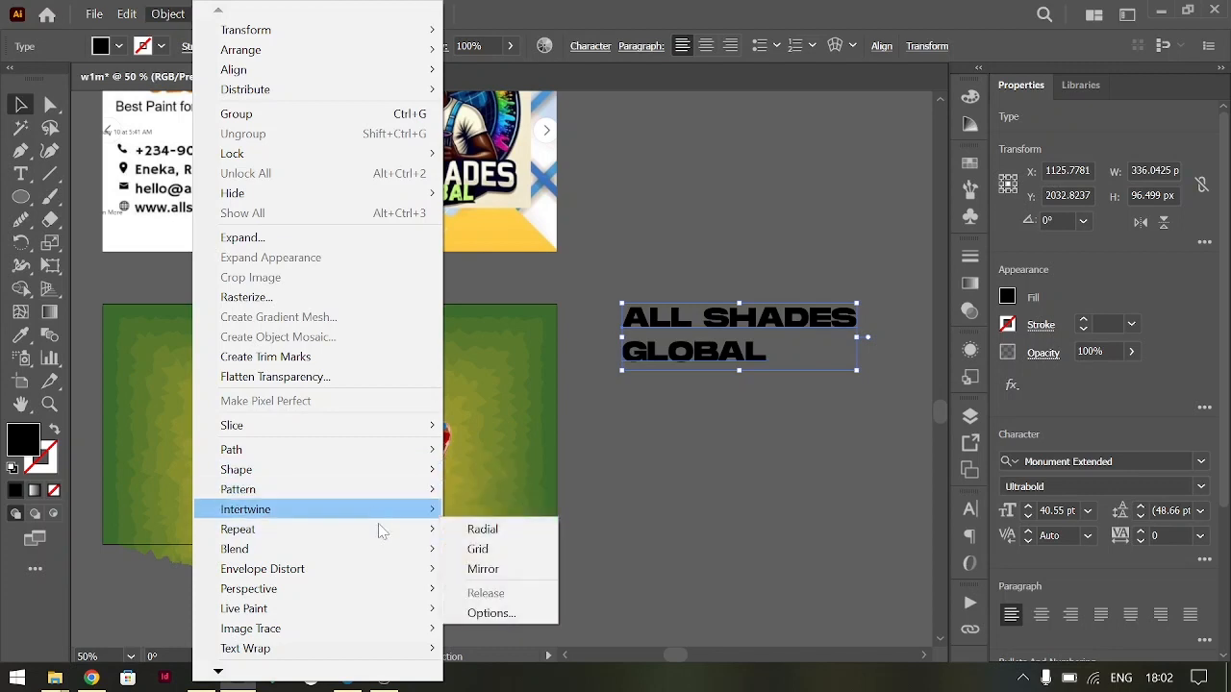
pyautogui.moveTo(334, 577)
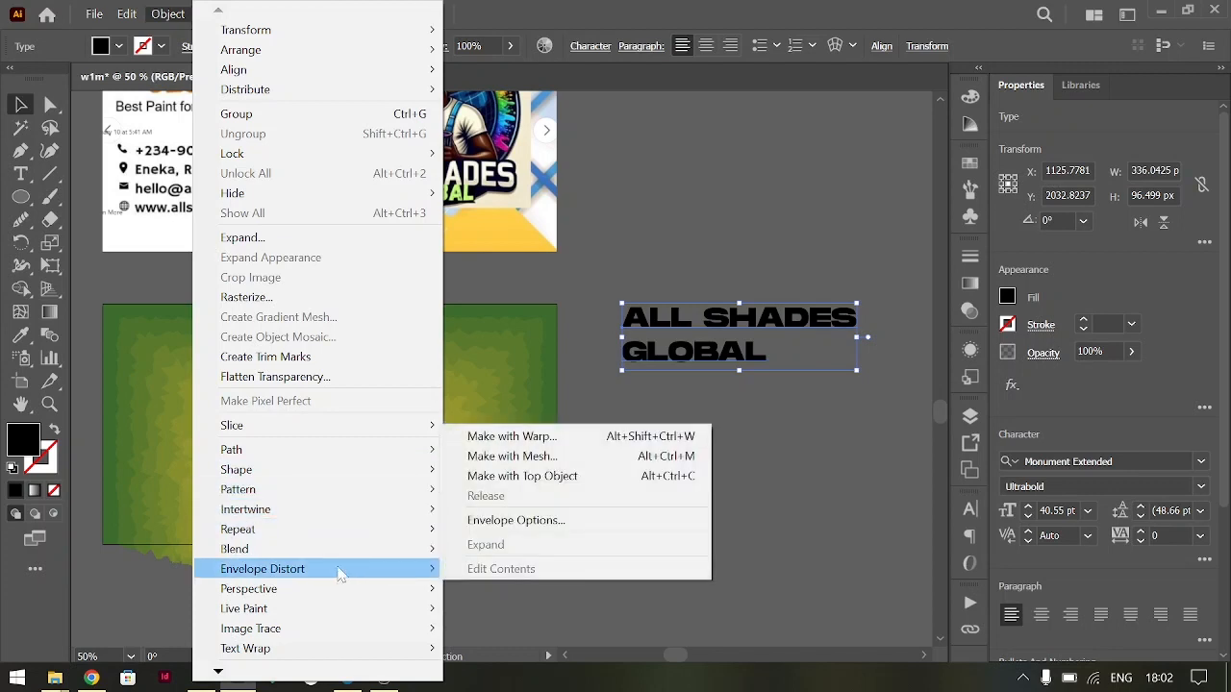
pyautogui.click(691, 219)
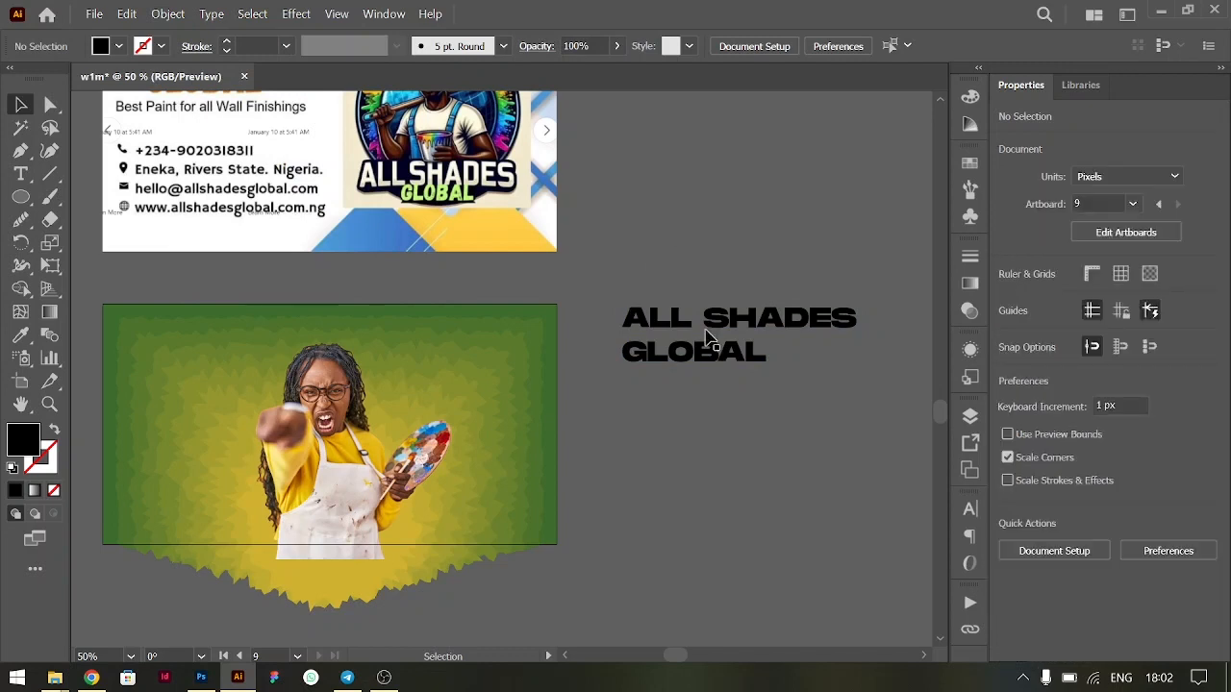
pyautogui.click(718, 339)
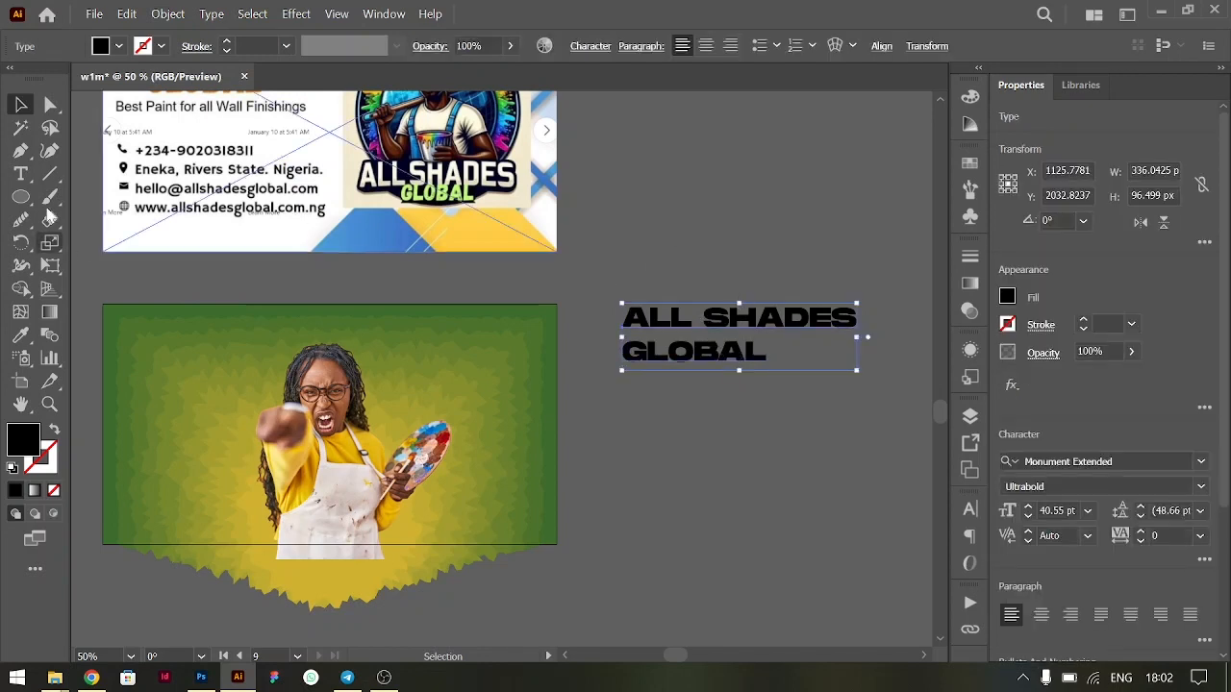
# - Draw a black circle about 286 px in diameter on the empty canvas and position it just below the heading
pyautogui.click(20, 197)
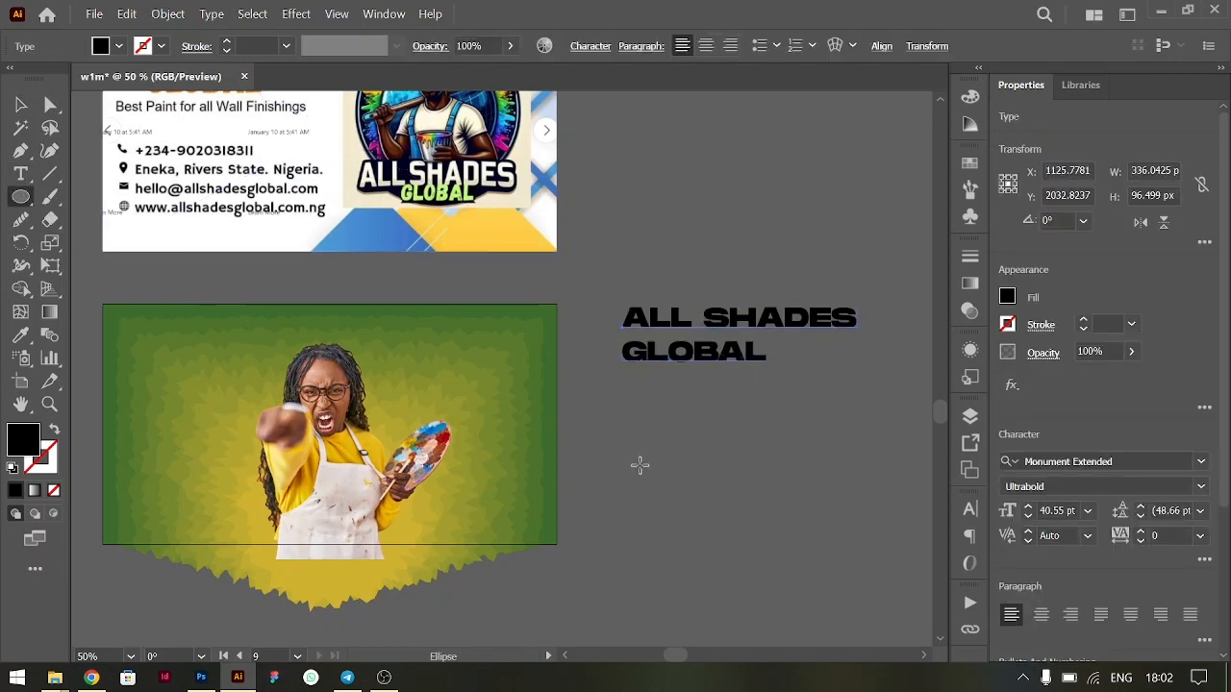
pyautogui.moveTo(632, 439); pyautogui.dragTo(833, 578)
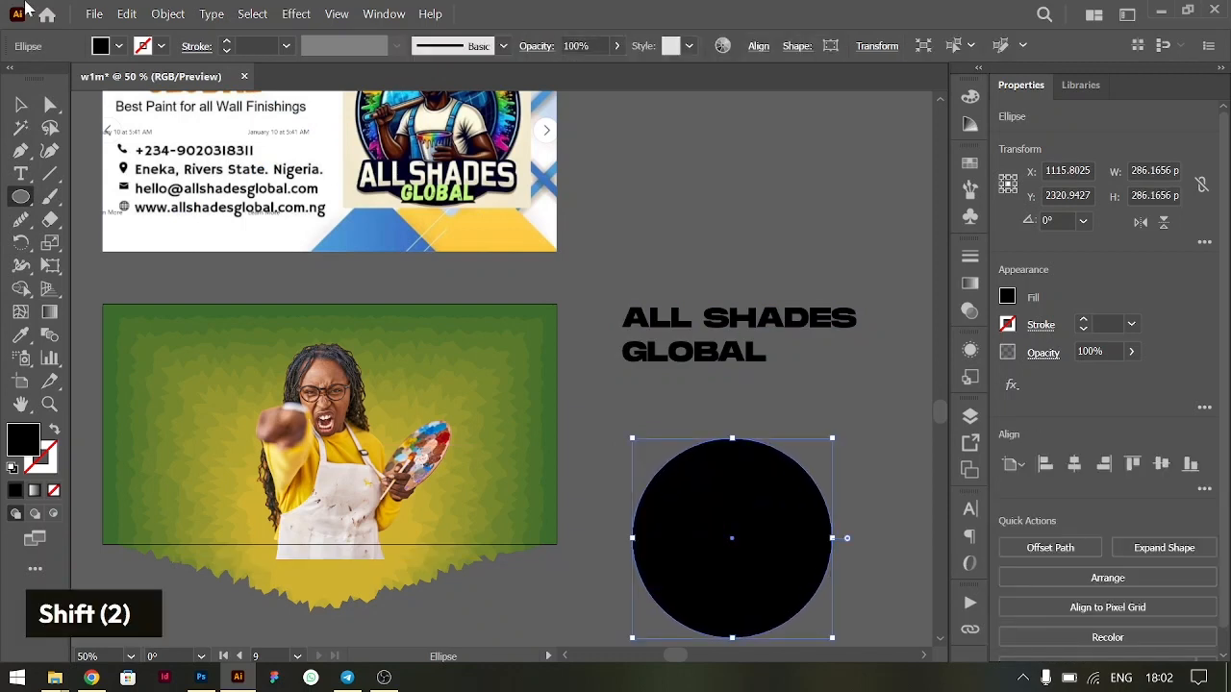
pyautogui.click(20, 106)
pyautogui.moveTo(731, 558); pyautogui.dragTo(728, 475)
# - Draw a downward-bowed curve about 316 px wide across the circle's upper part with the Curvature tool and remove its fill
pyautogui.click(49, 152)
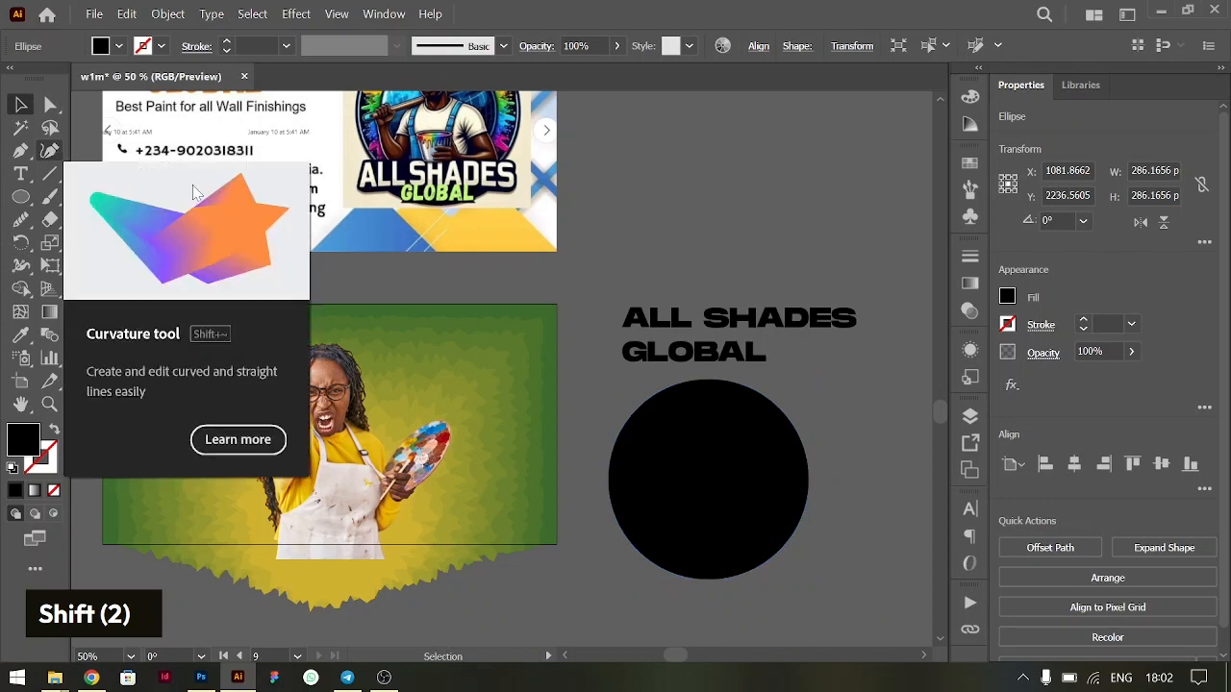
pyautogui.click(588, 422)
pyautogui.click(705, 435)
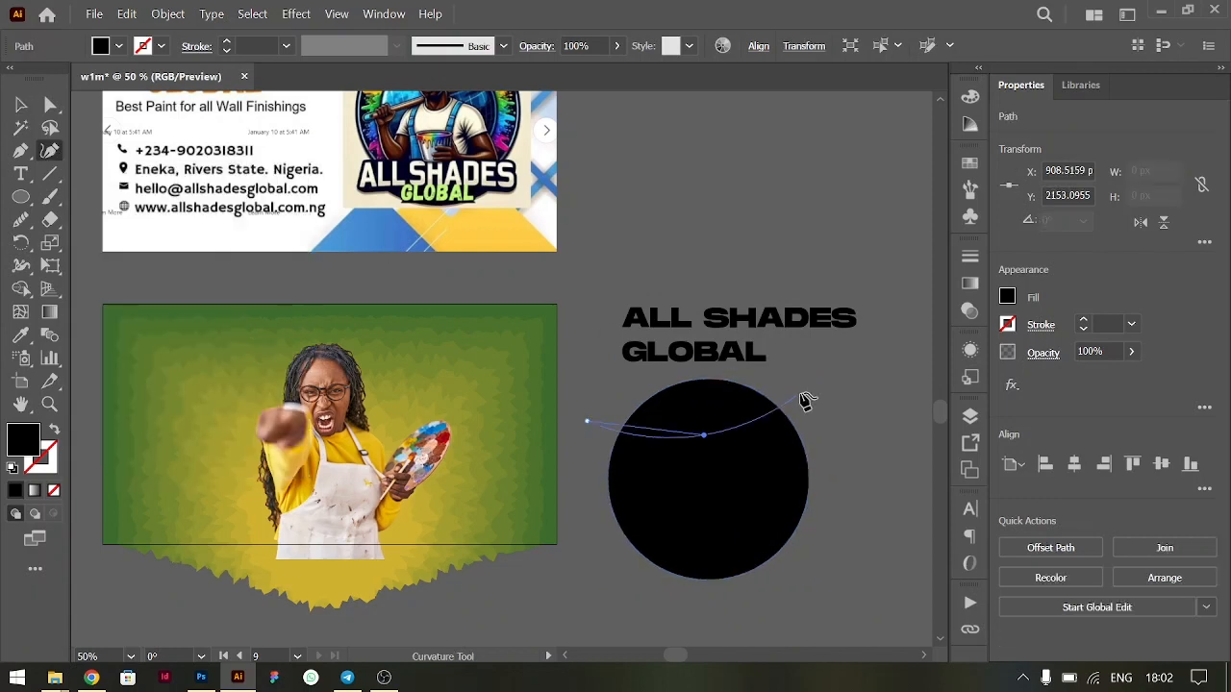
pyautogui.click(808, 386)
pyautogui.click(19, 104)
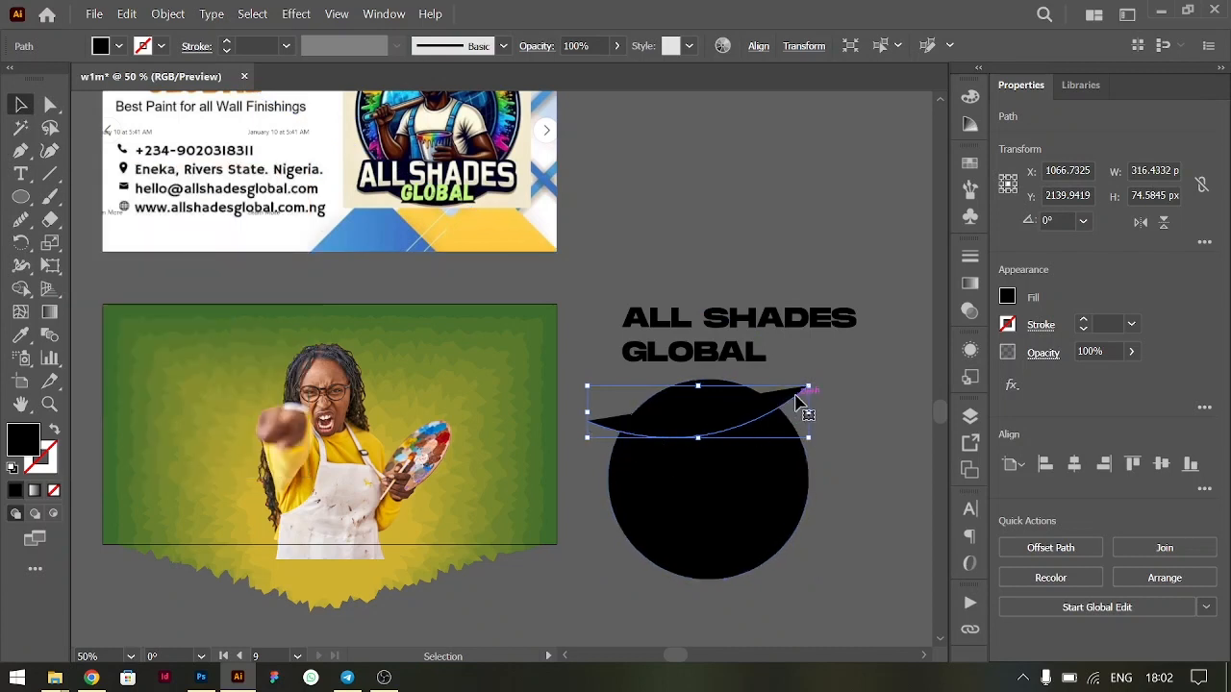
pyautogui.click(1007, 298)
pyautogui.click(799, 368)
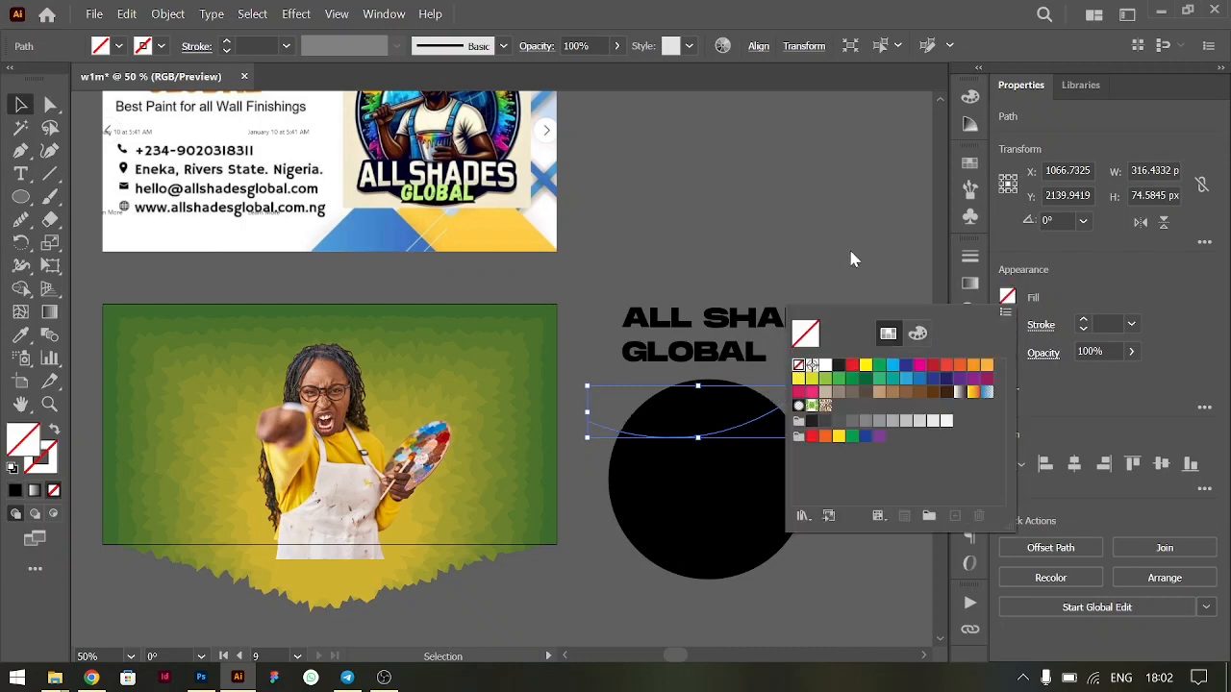
pyautogui.click(851, 251)
# - Draw a second downward-bowed curve about 320 px wide across the circle below its centre and remove its fill
pyautogui.click(785, 521)
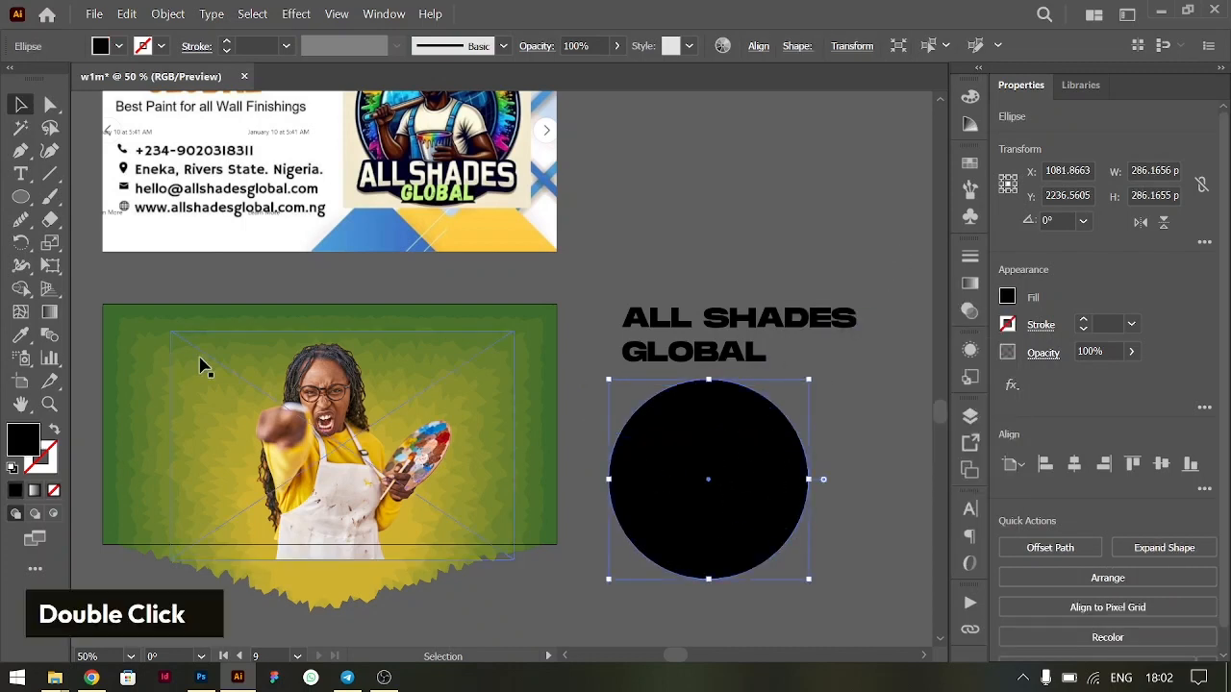
pyautogui.hotkey('shift', '`')
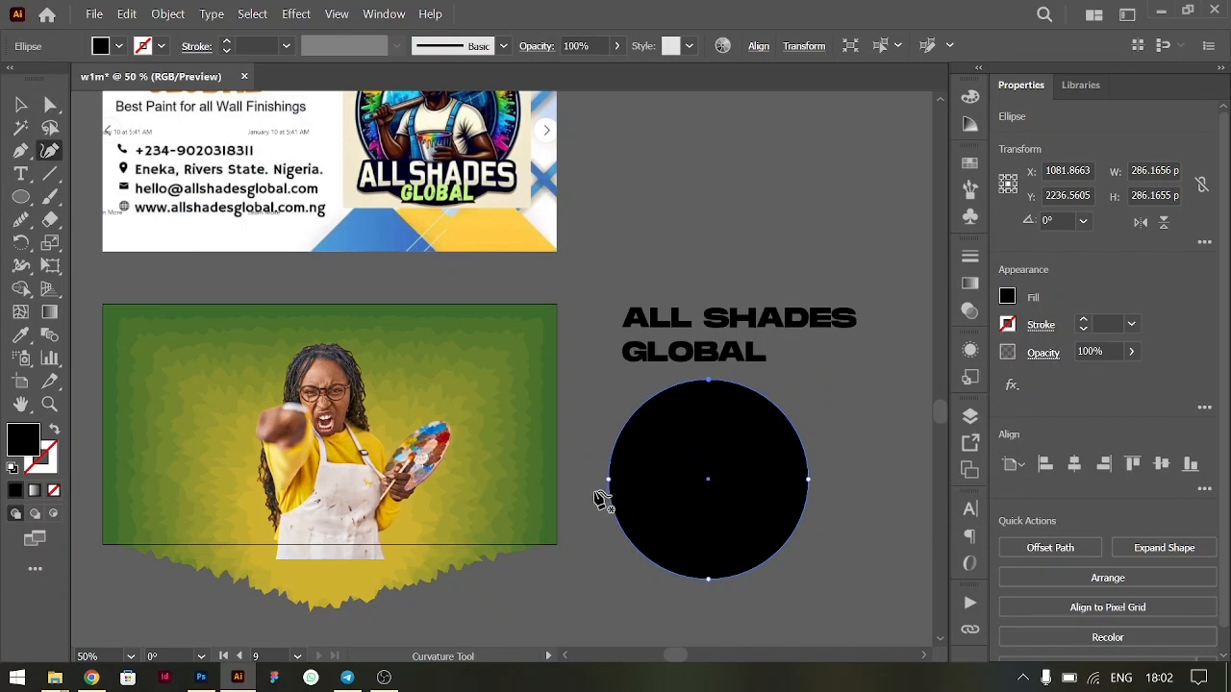
pyautogui.click(594, 497)
pyautogui.click(687, 510)
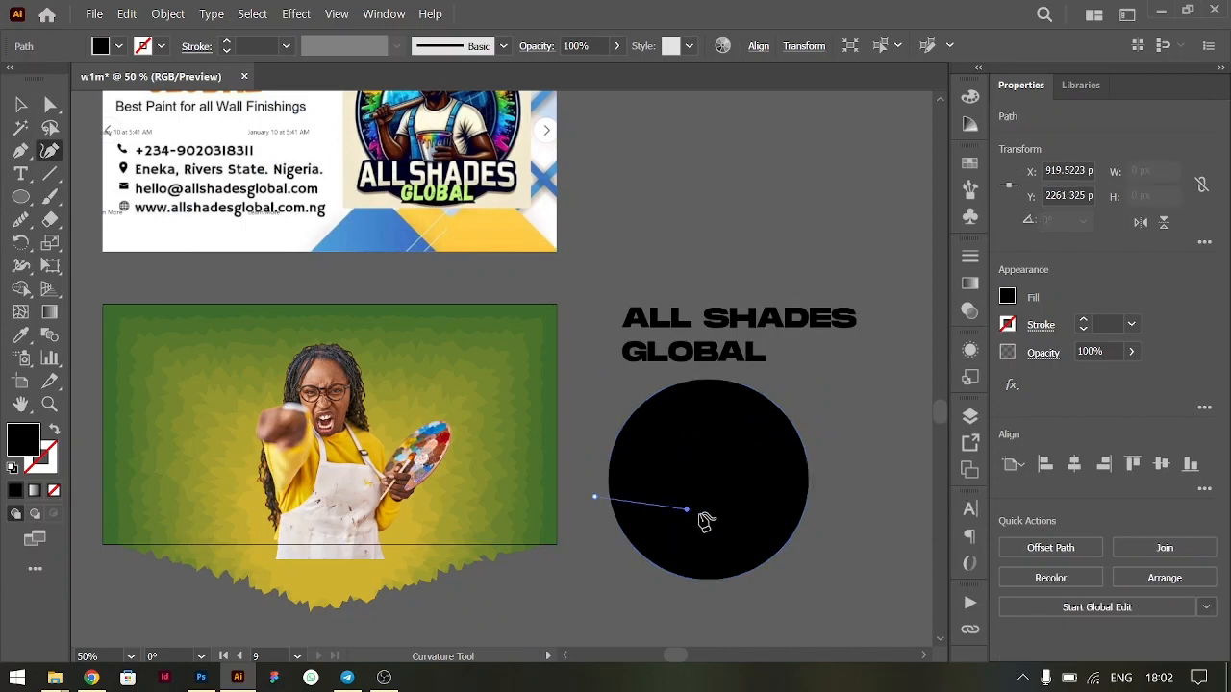
pyautogui.click(764, 500)
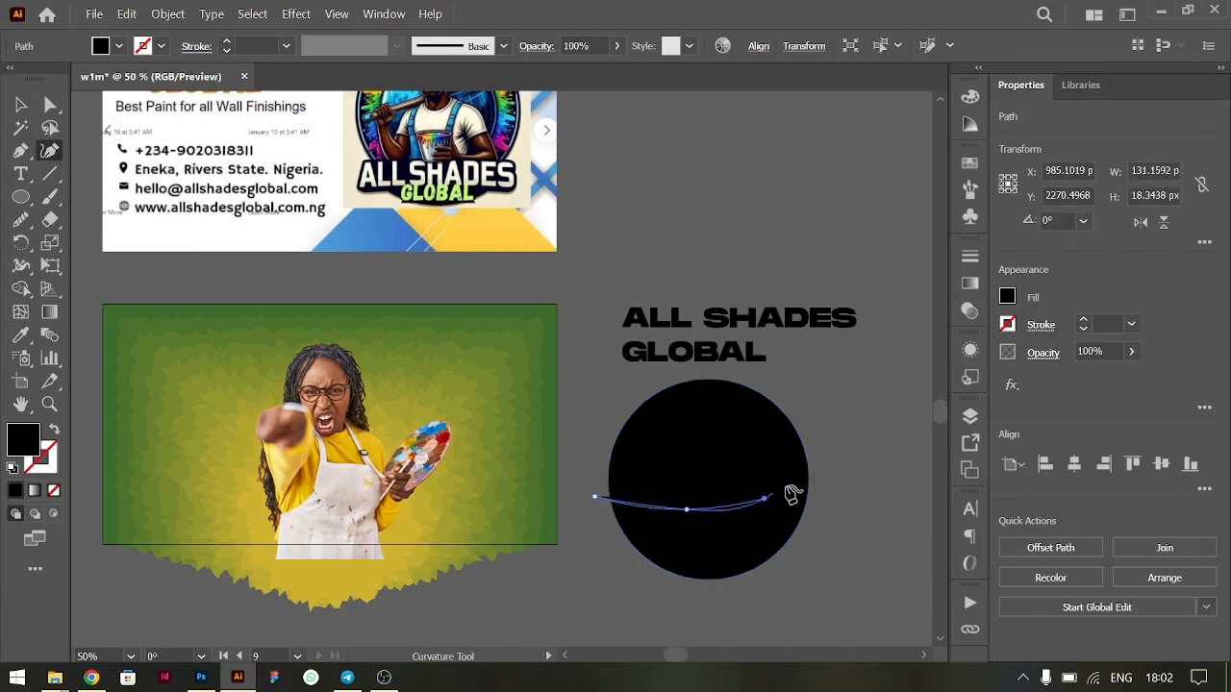
pyautogui.click(818, 469)
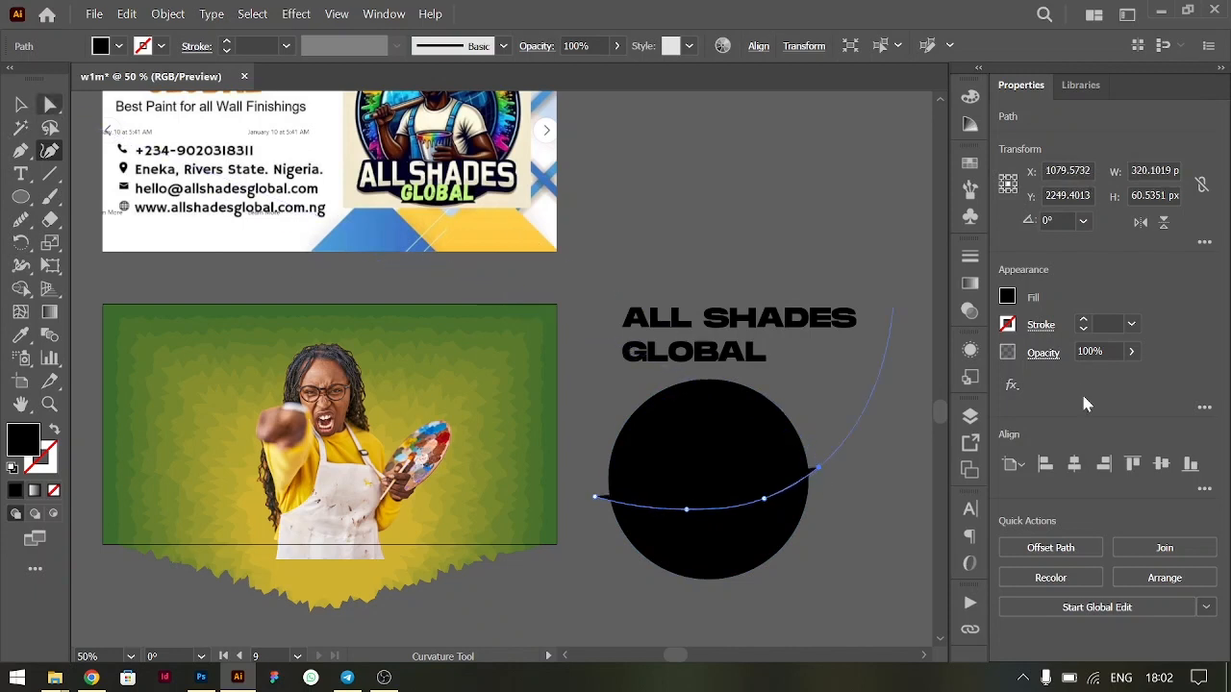
pyautogui.click(1006, 302)
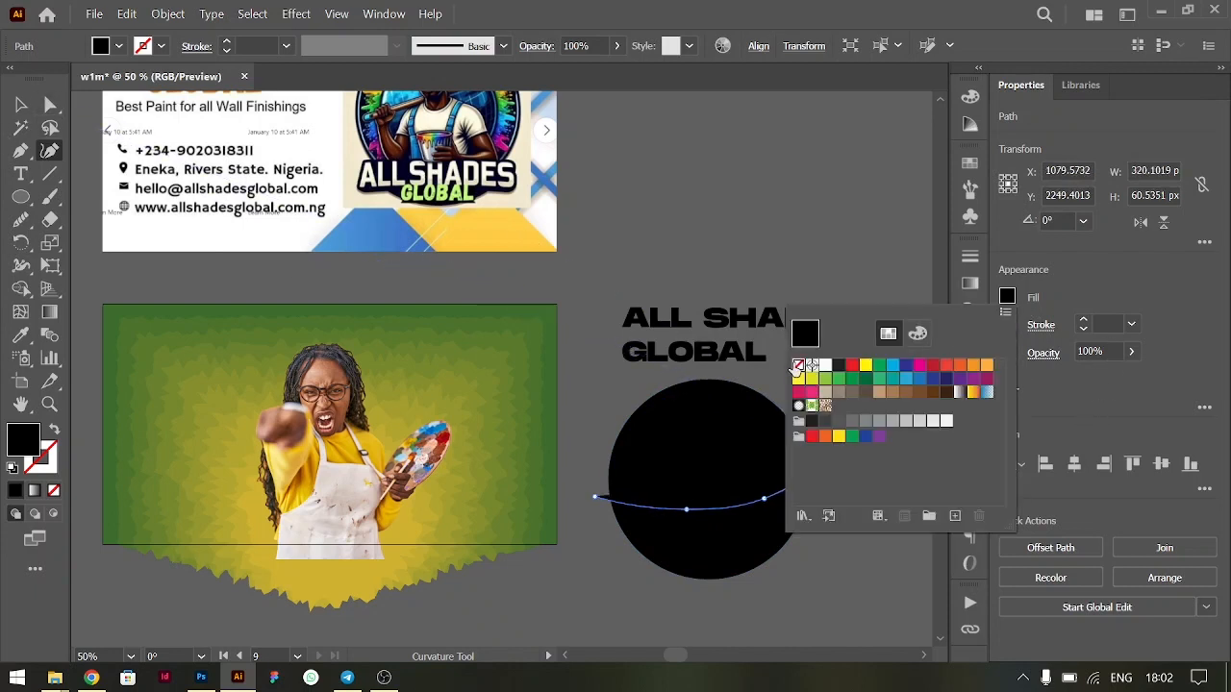
pyautogui.click(797, 366)
pyautogui.click(21, 104)
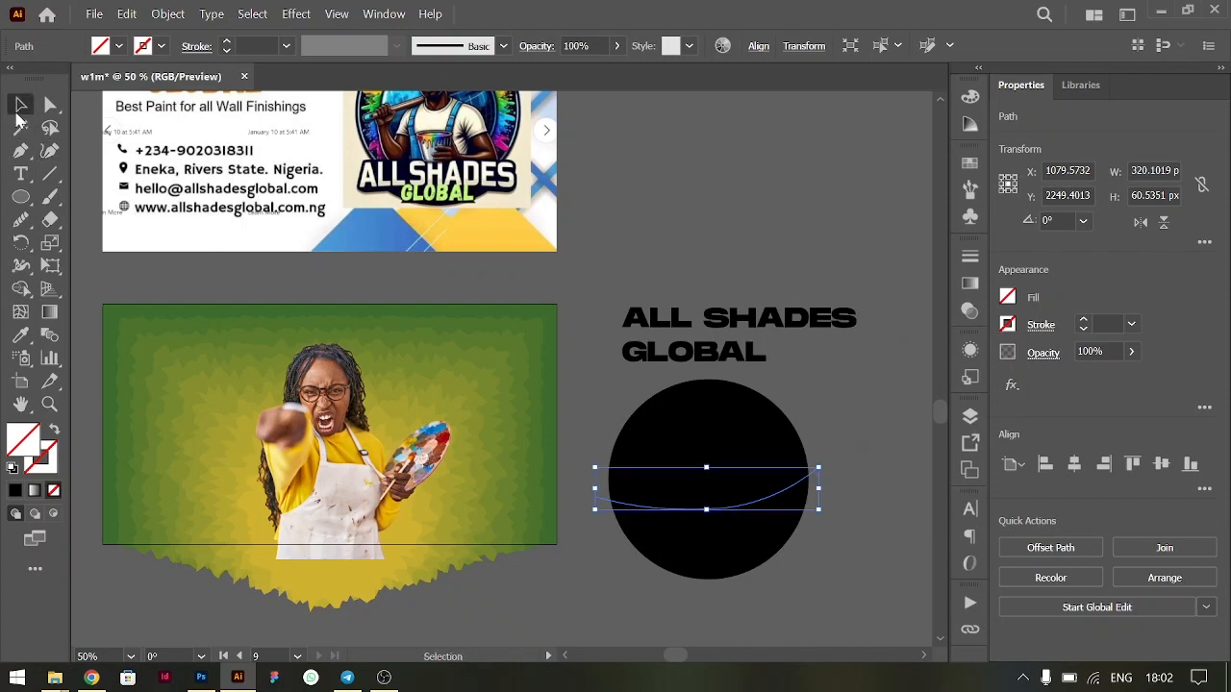
# - Split the black circle along its two curves using the Pathfinder Divide operation
pyautogui.moveTo(600, 397); pyautogui.dragTo(832, 539)
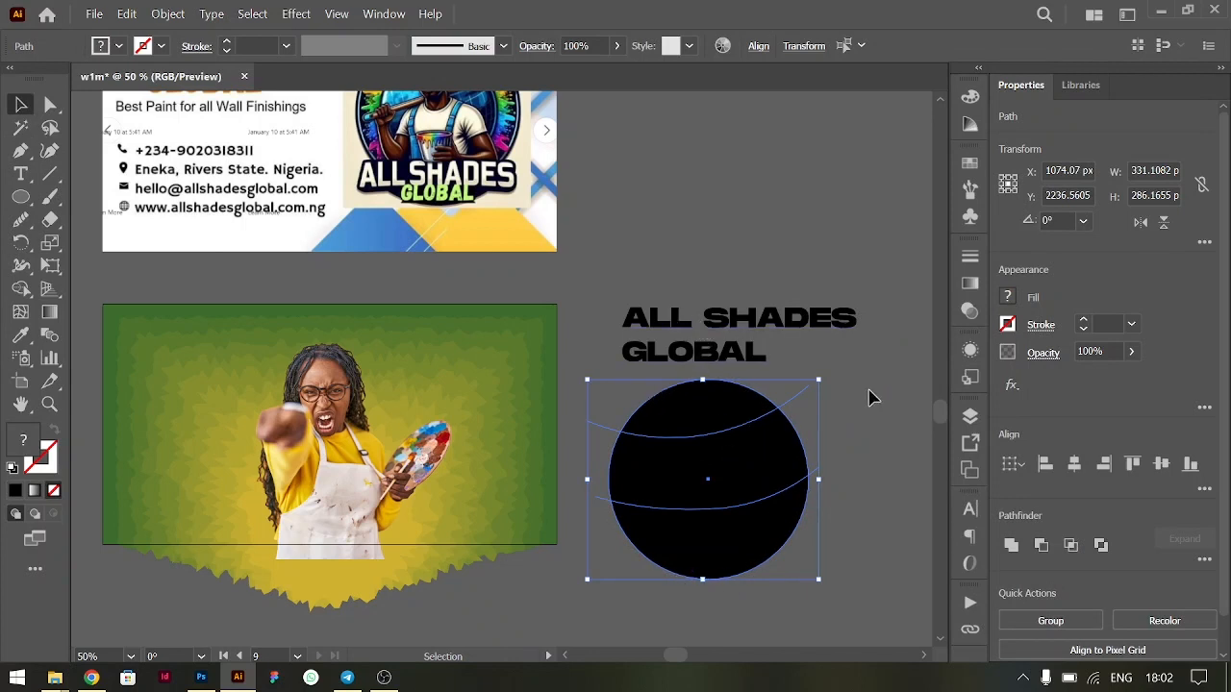
pyautogui.keyDown('shift'); pyautogui.click(748, 470); pyautogui.keyUp('shift')
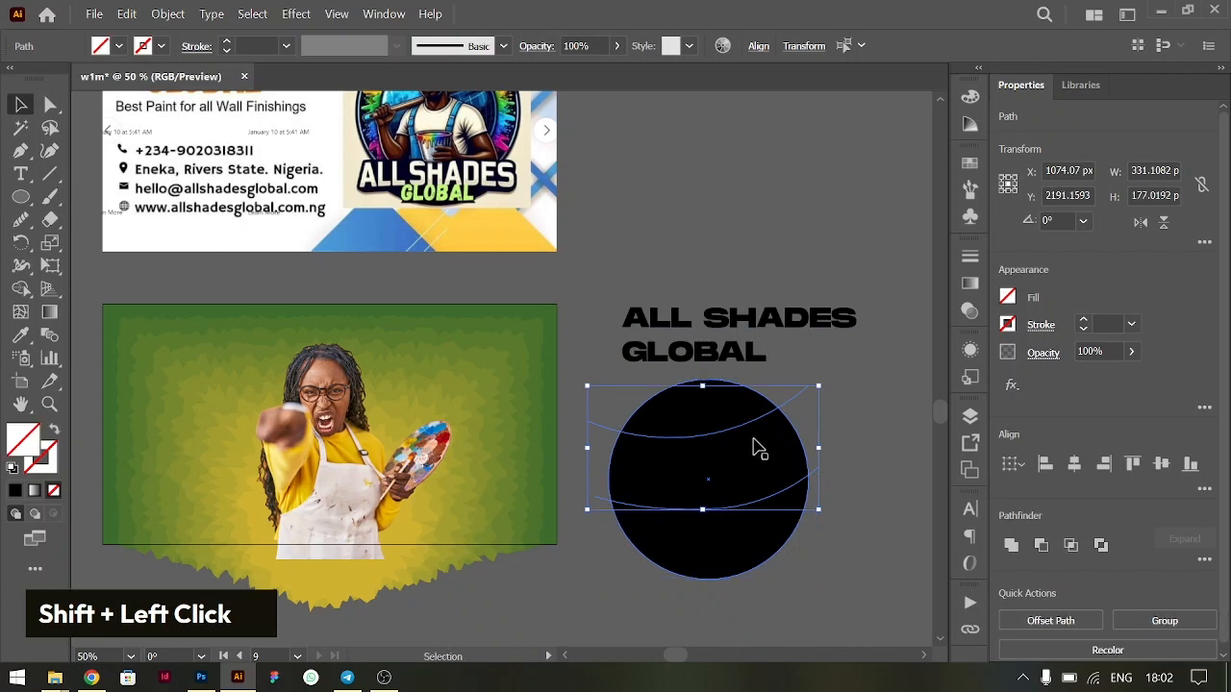
pyautogui.moveTo(746, 428)
pyautogui.mouseDown()
pyautogui.moveTo(752, 443)
pyautogui.moveTo(744, 423)
pyautogui.mouseUp()
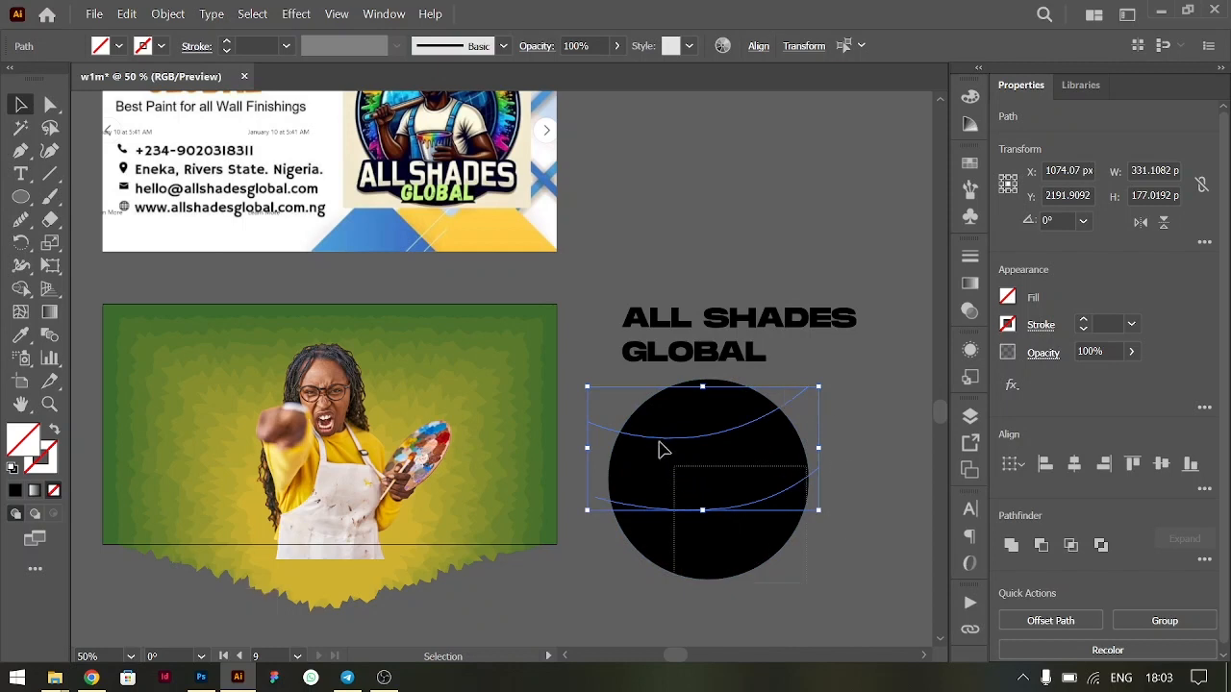
pyautogui.keyDown('shift'); pyautogui.click(627, 416); pyautogui.keyUp('shift')
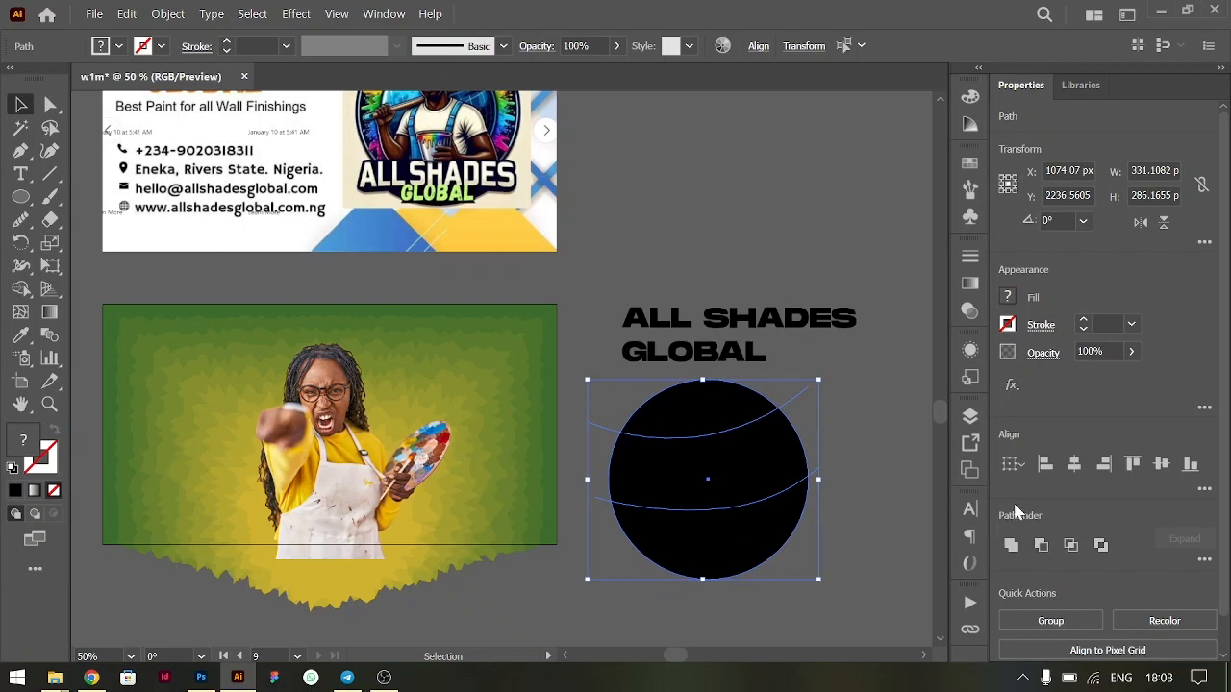
pyautogui.click(381, 17)
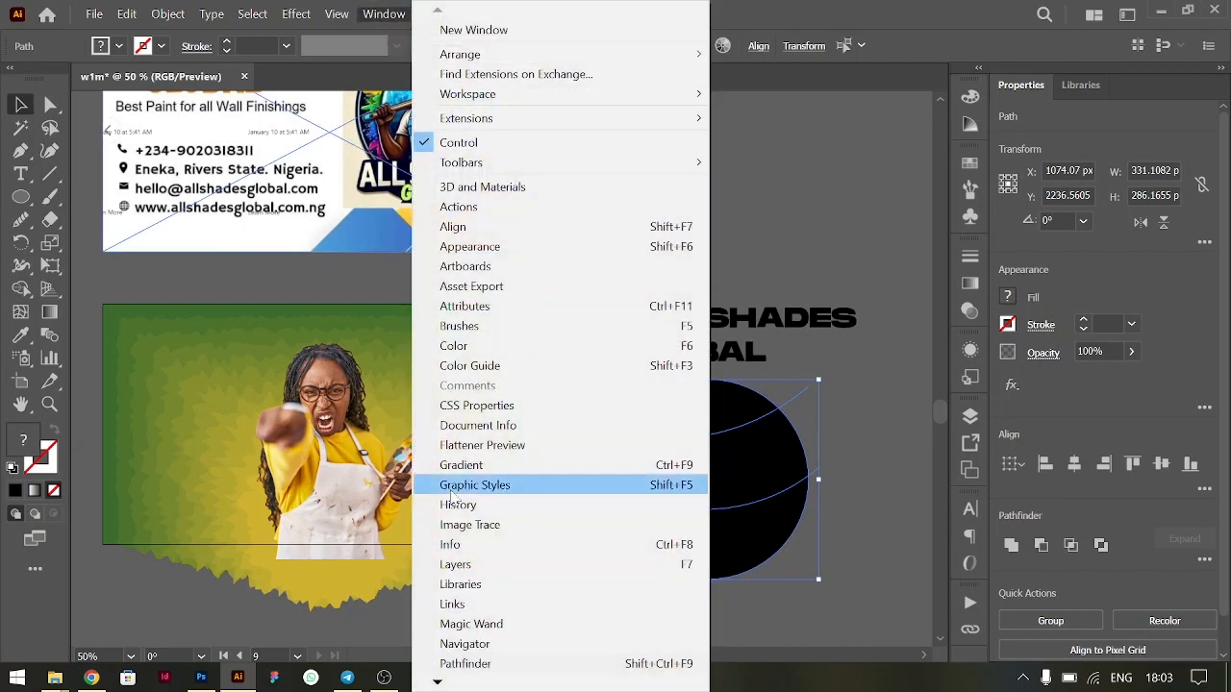
pyautogui.click(467, 664)
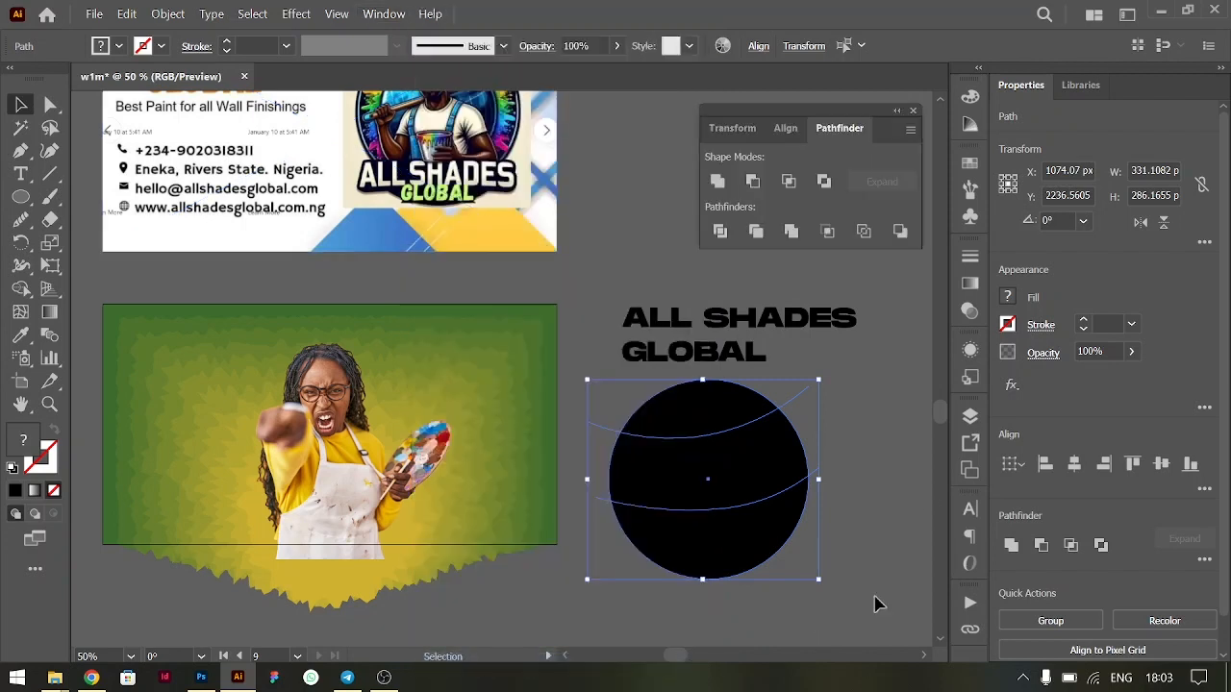
pyautogui.click(913, 112)
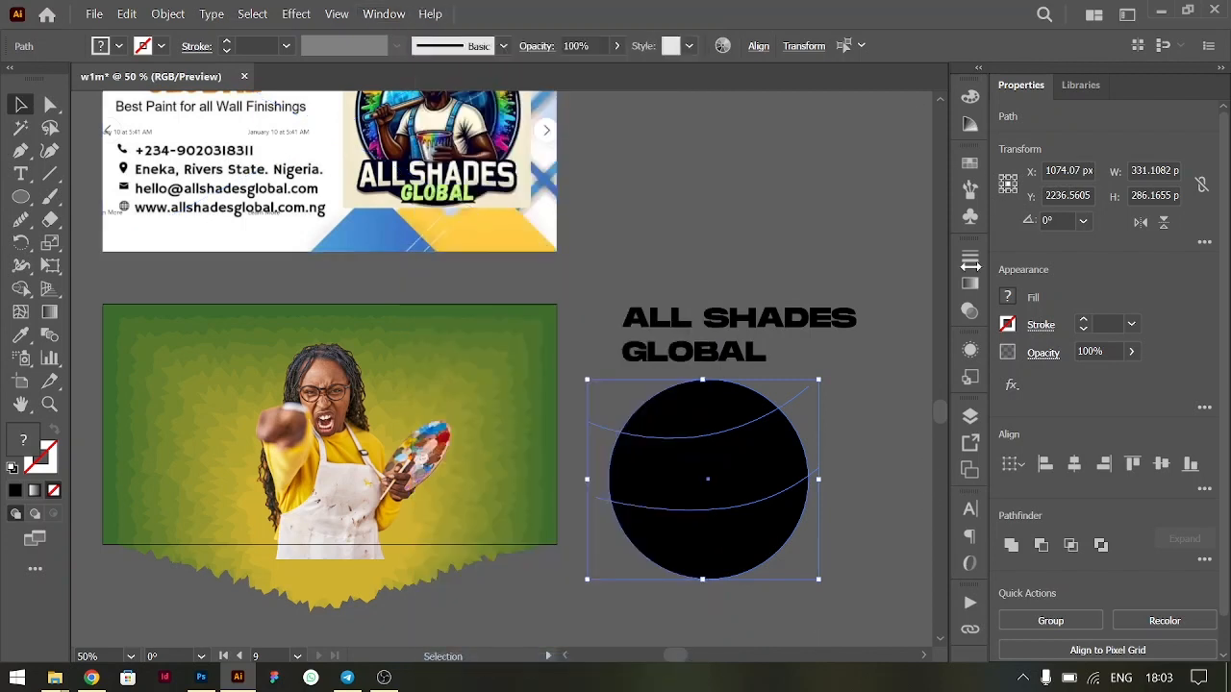
pyautogui.click(1202, 565)
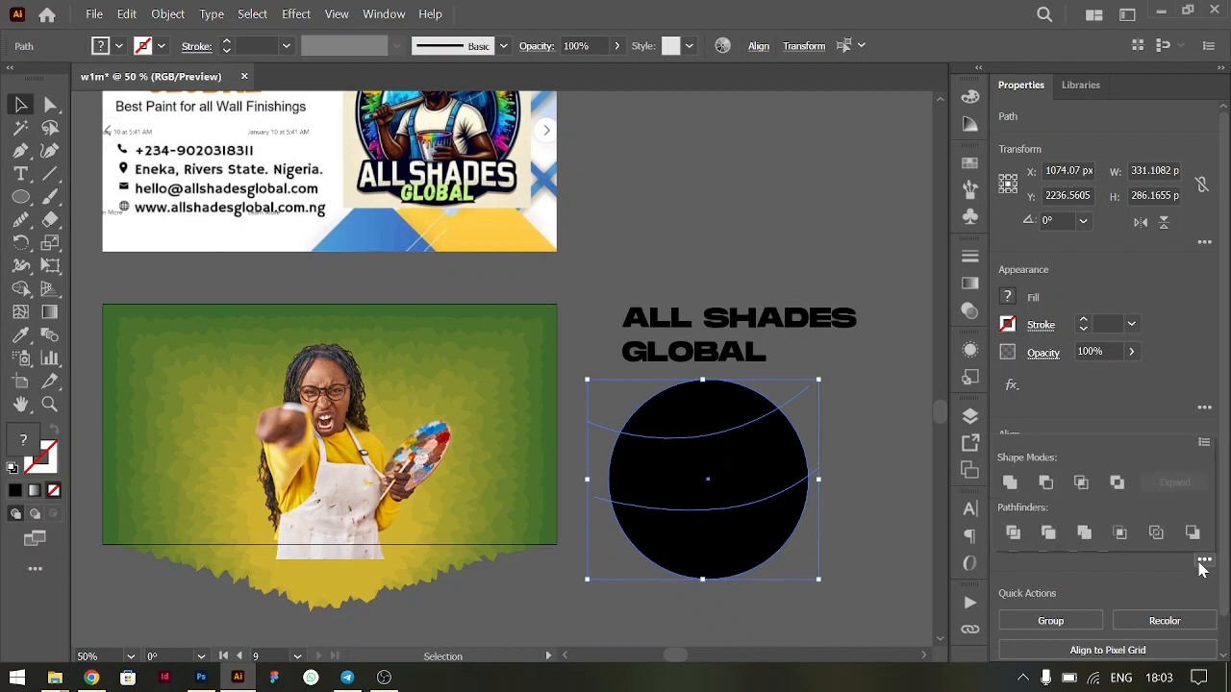
pyautogui.click(1012, 540)
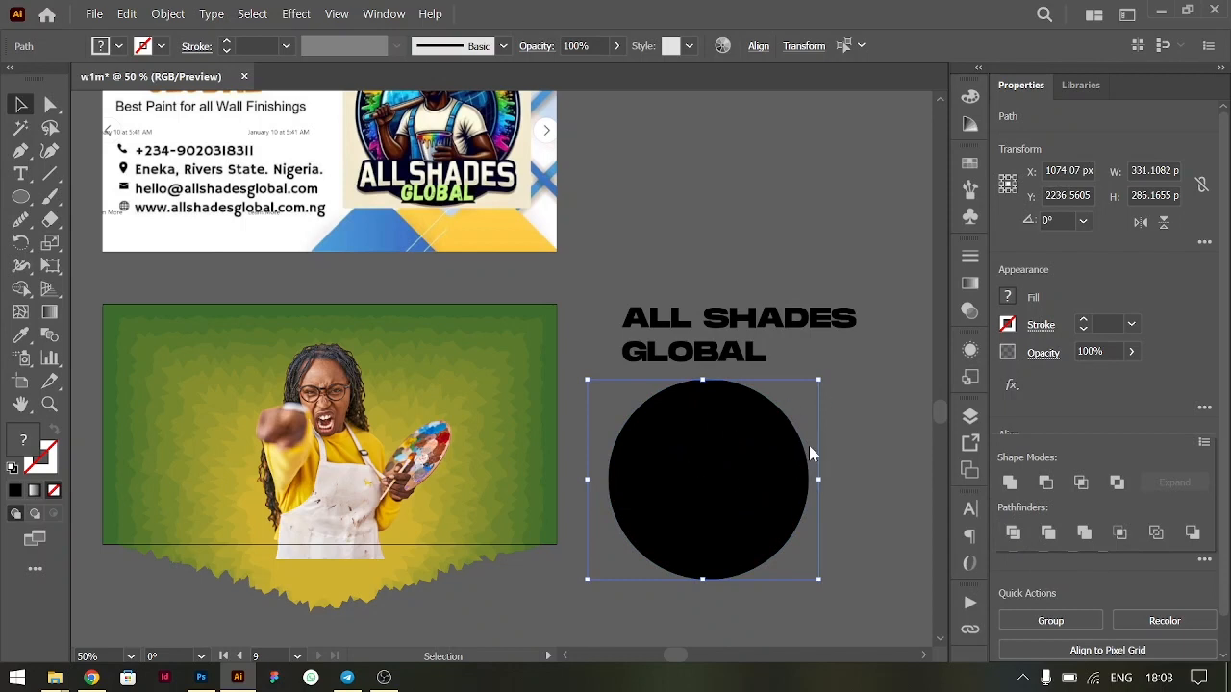
pyautogui.click(903, 416)
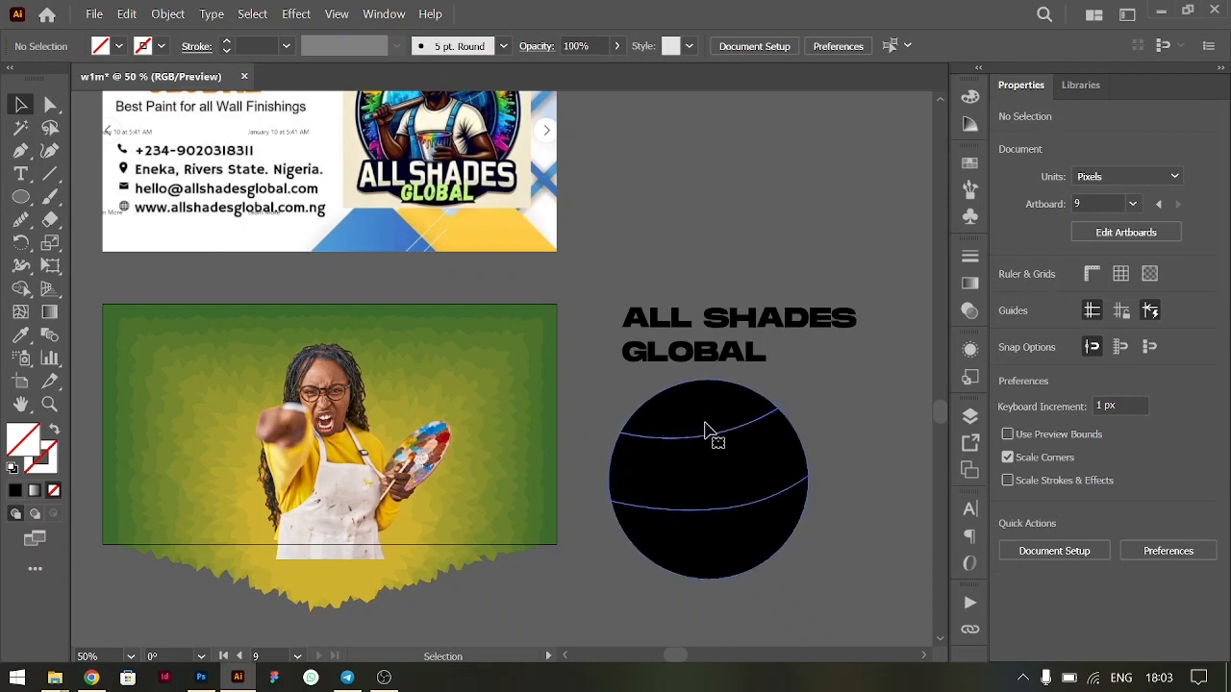
# - Ungroup the divided circle into separate pieces
pyautogui.rightClick(705, 424)
pyautogui.click(686, 523)
pyautogui.rightClick(722, 454)
pyautogui.click(777, 289)
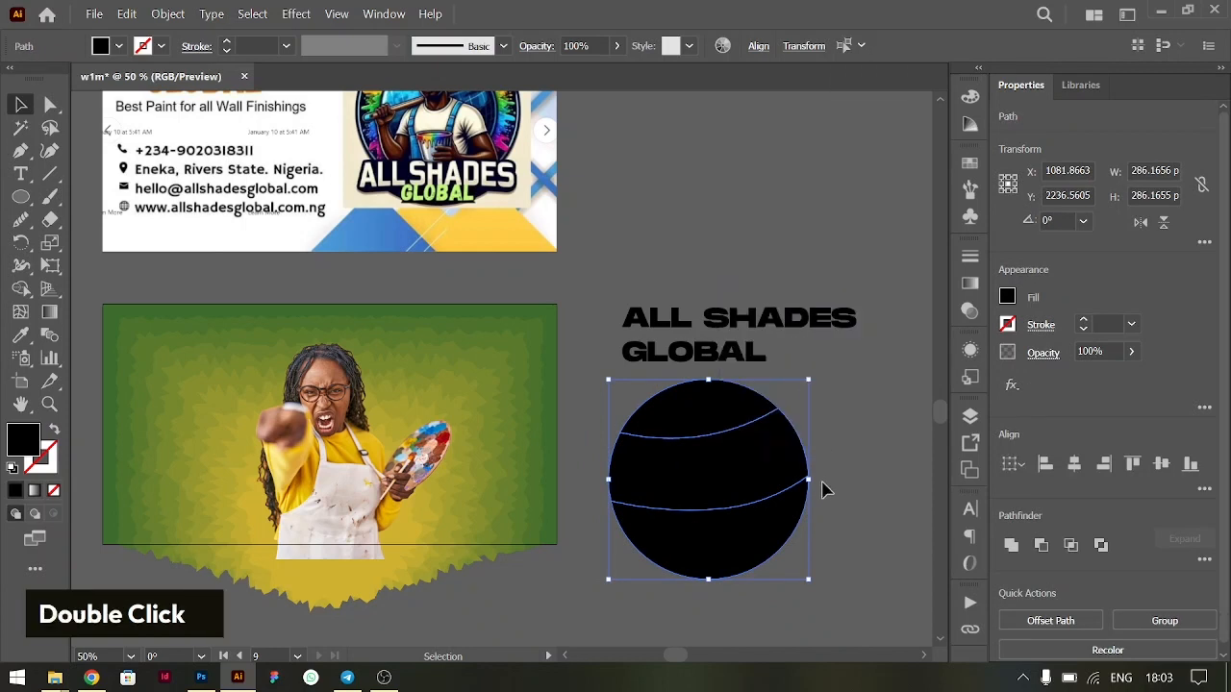
pyautogui.click(823, 491)
# - Try shifting the circle's top piece to check that it is separate, and undo the move
pyautogui.moveTo(720, 429); pyautogui.dragTo(651, 404)
pyautogui.hotkey('ctrl', 'z')
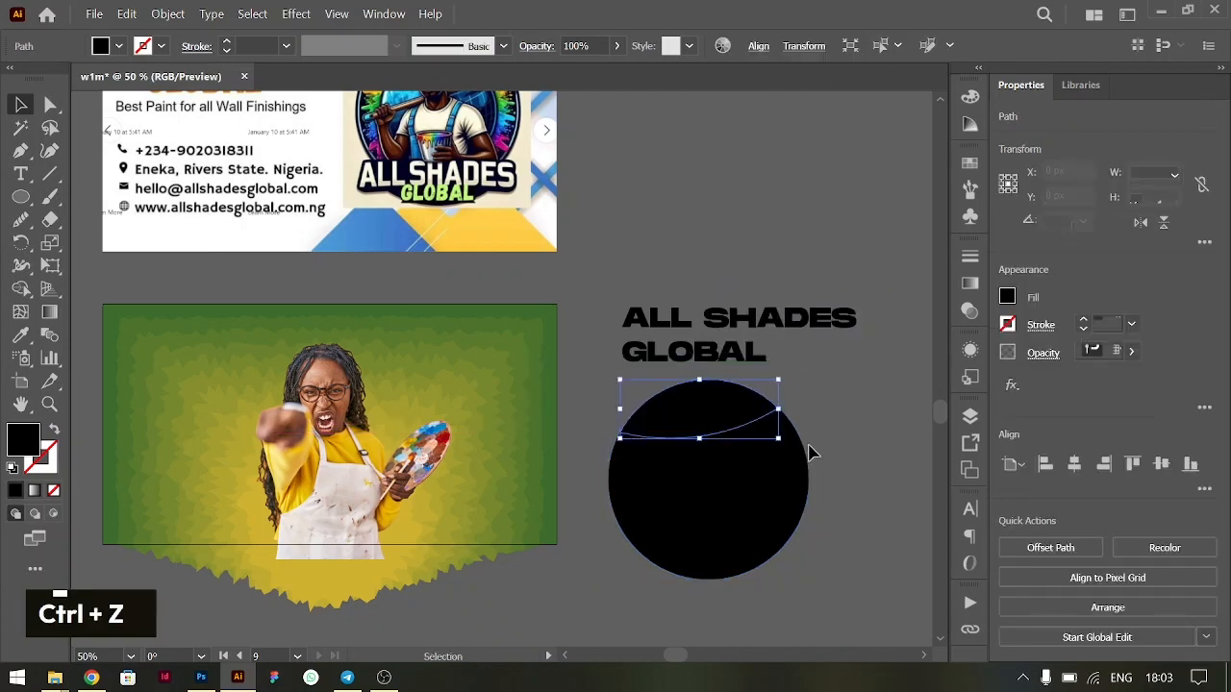
pyautogui.click(811, 453)
# - Move the two-line heading about 132 px right and 91 px up, clear of the circle
pyautogui.click(718, 338)
pyautogui.hscroll(3, 716, 337)
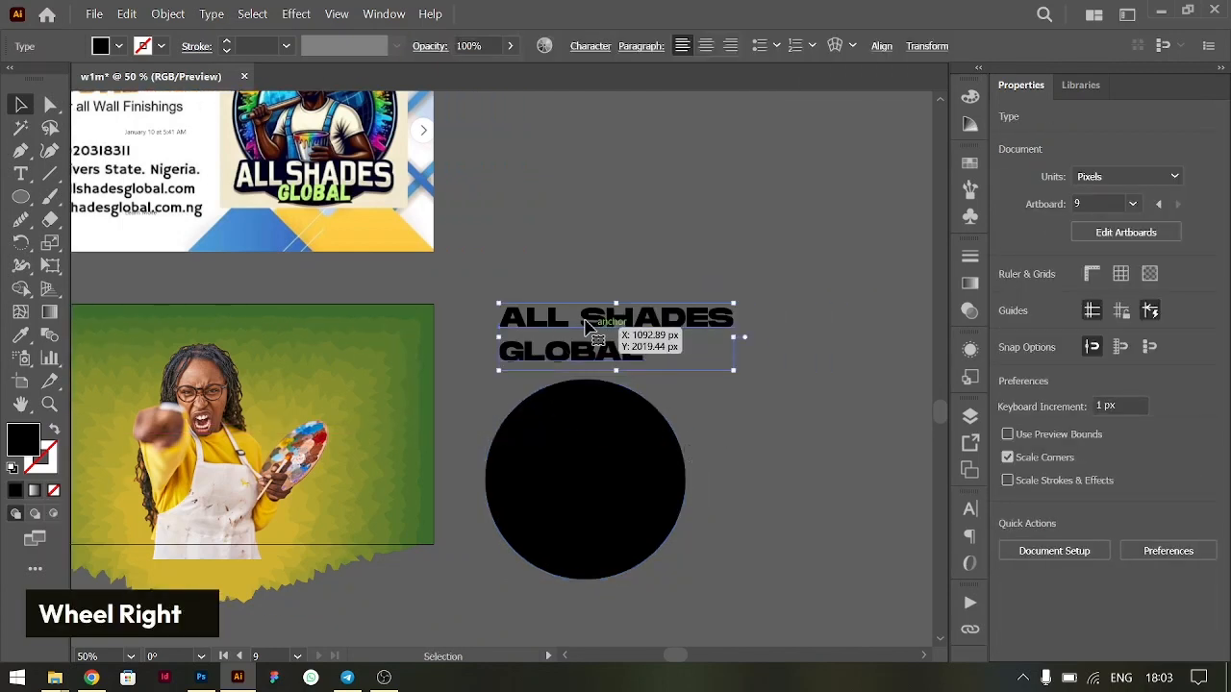
pyautogui.moveTo(574, 322); pyautogui.dragTo(664, 257)
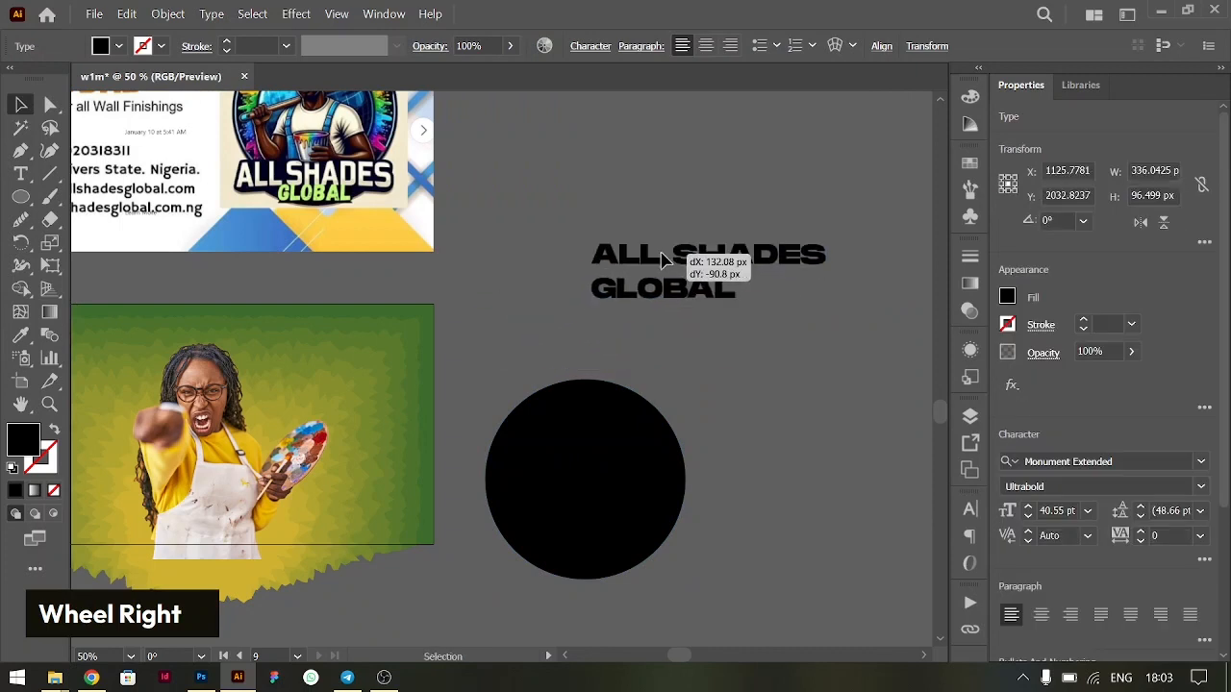
pyautogui.rightClick(662, 257)
pyautogui.click(567, 360)
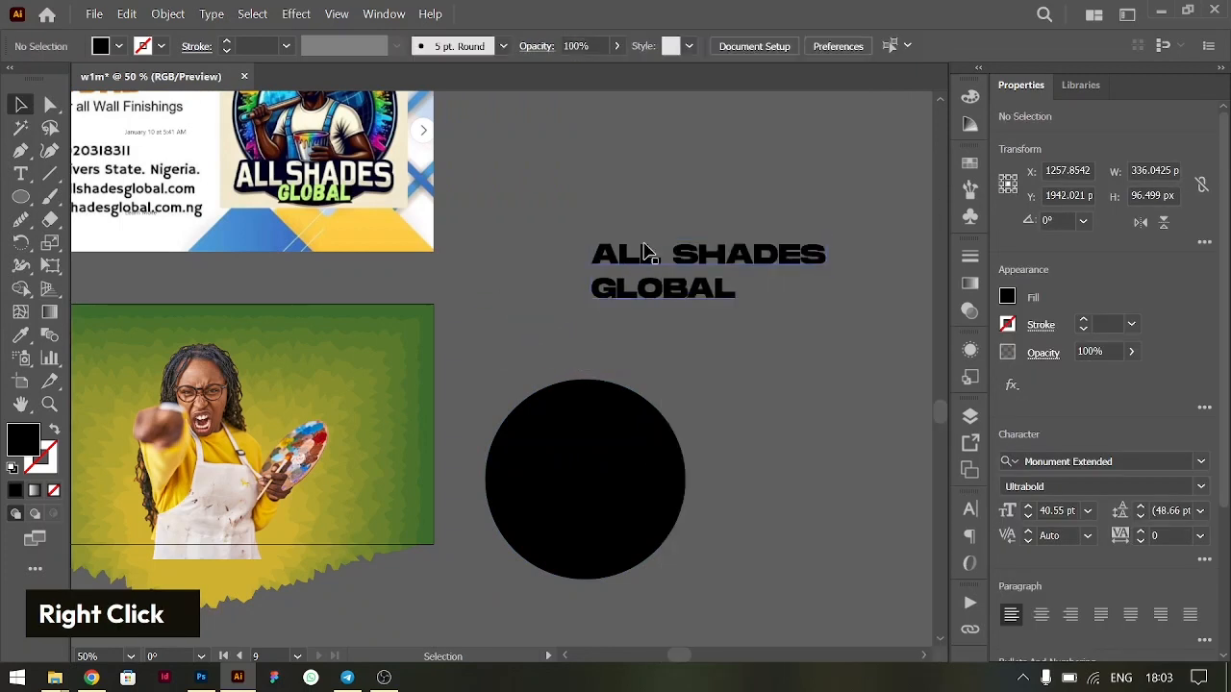
# - Cut the word ALL from the heading and place it as separate text on the empty canvas above the heading
pyautogui.doubleClick(656, 248)
pyautogui.moveTo(664, 253); pyautogui.dragTo(541, 247)
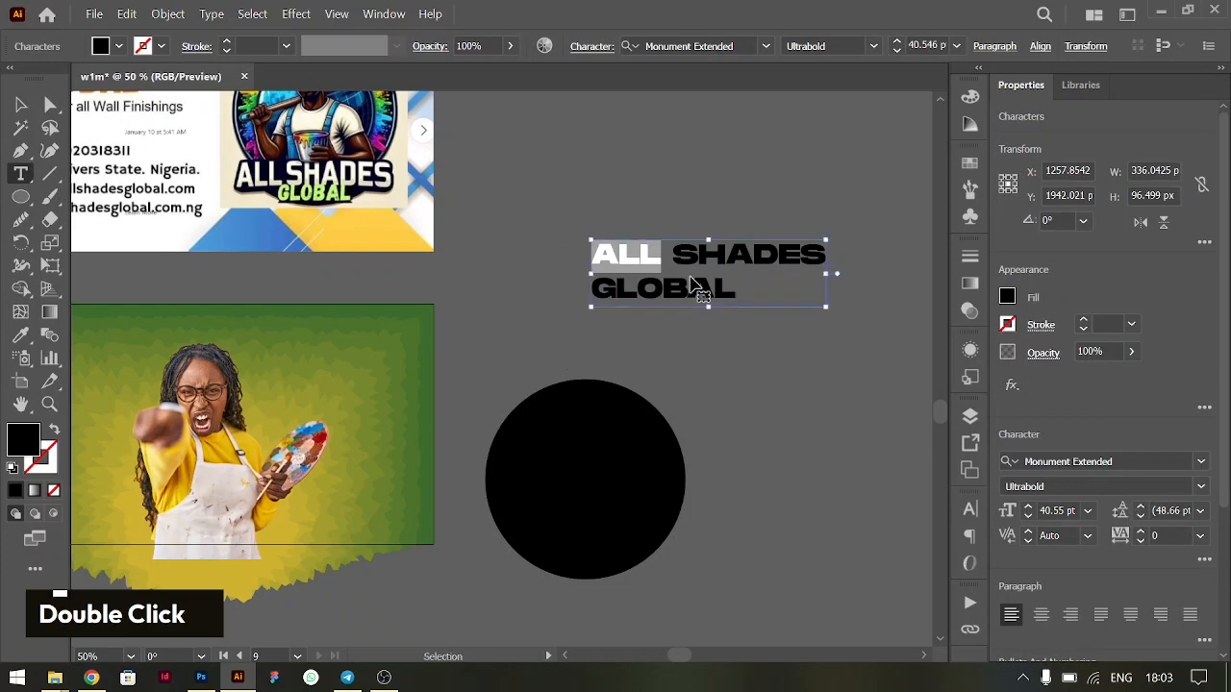
pyautogui.hotkey('ctrl', 'x')
pyautogui.click(529, 160)
pyautogui.write('ALL')
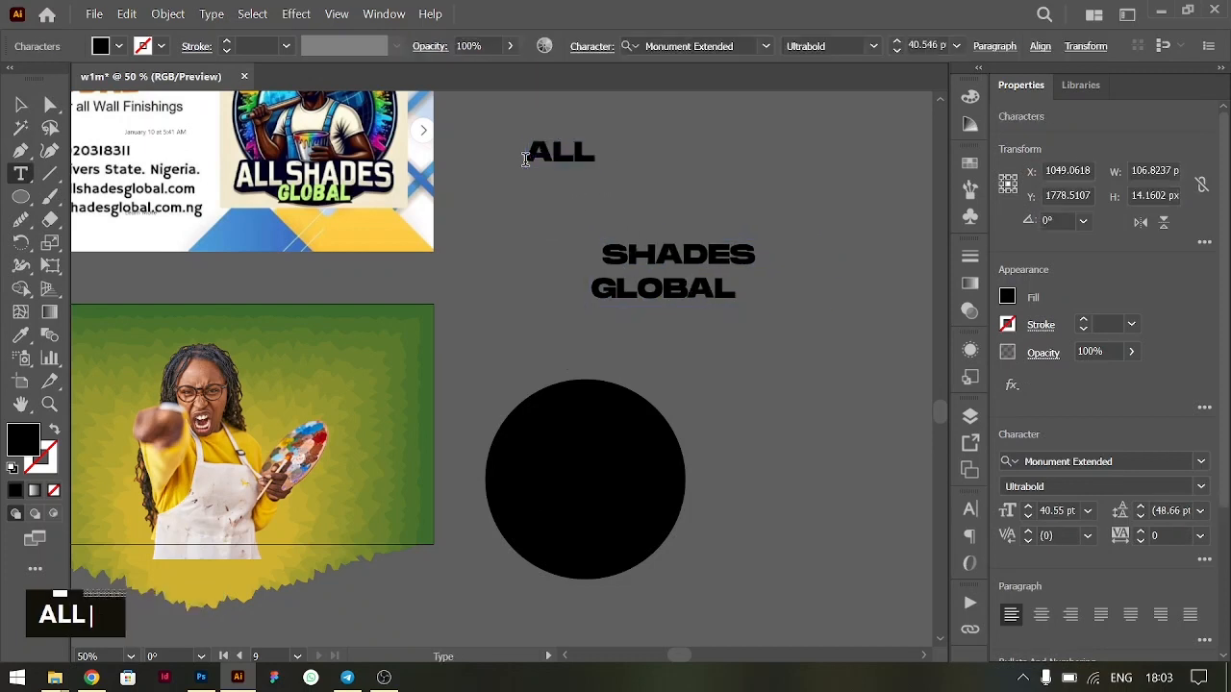
# - Move the word SHADES into its own text beside the circle and remove the blank line left above GLOBAL
pyautogui.moveTo(610, 253); pyautogui.dragTo(759, 255)
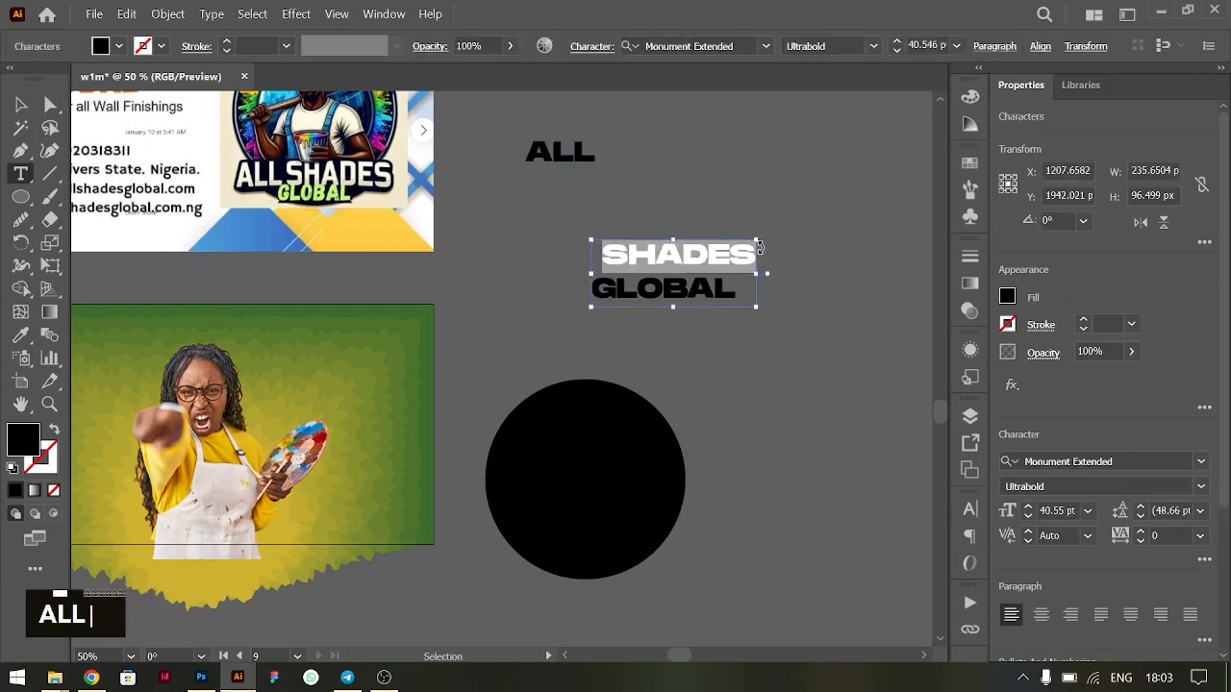
pyautogui.hotkey('ctrl', 'x')
pyautogui.keyDown('ctrl'); pyautogui.click(712, 377); pyautogui.keyUp('ctrl')
pyautogui.click(712, 377)
pyautogui.write('SHADES')
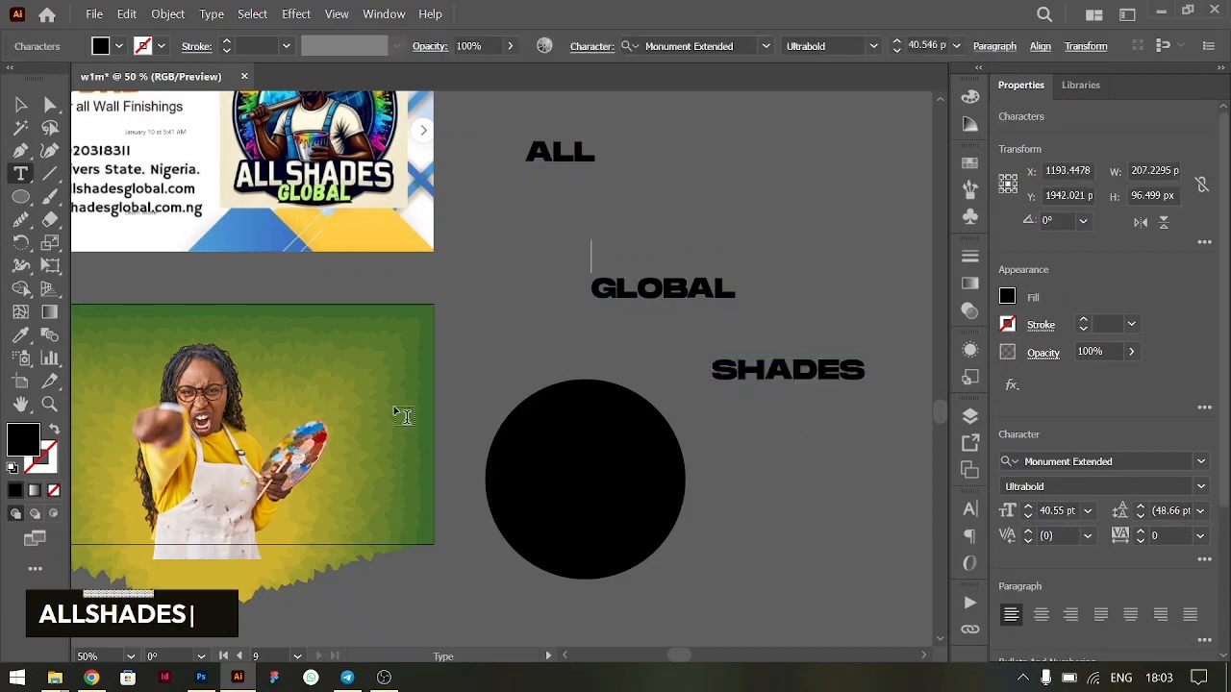
pyautogui.press('Delete')
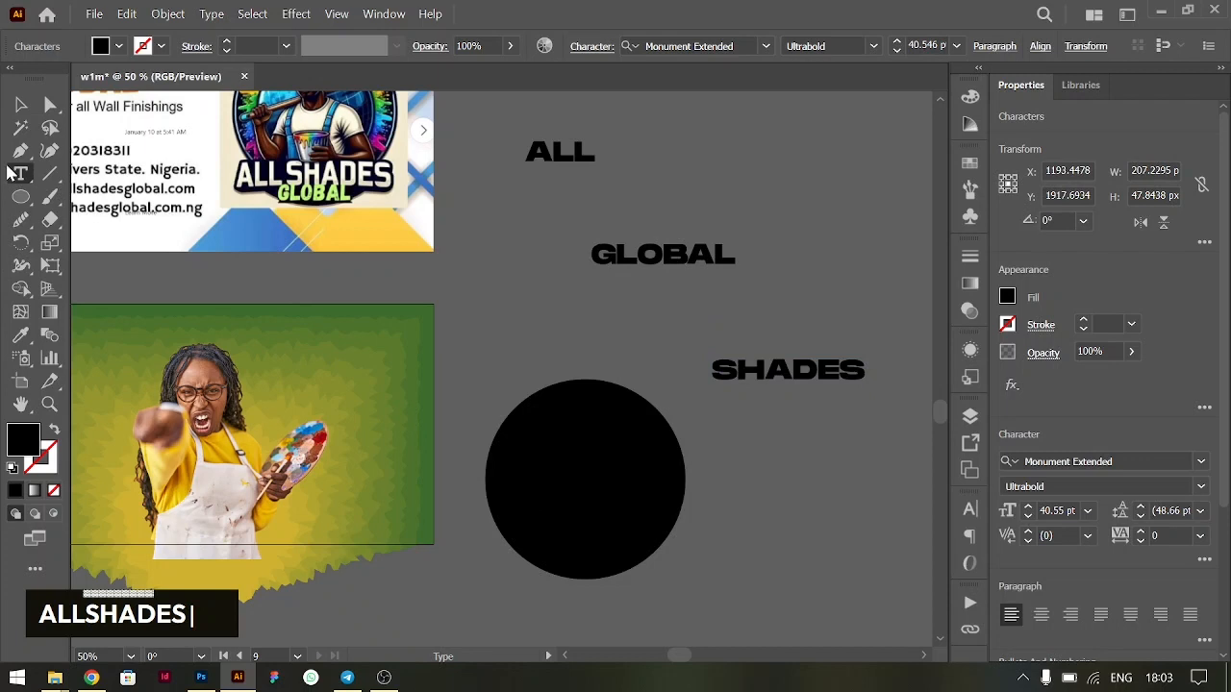
# - Recolour the ALL, GLOBAL and SHADES texts with the light yellow sampled from the topmost yellow palette circle
pyautogui.click(20, 104)
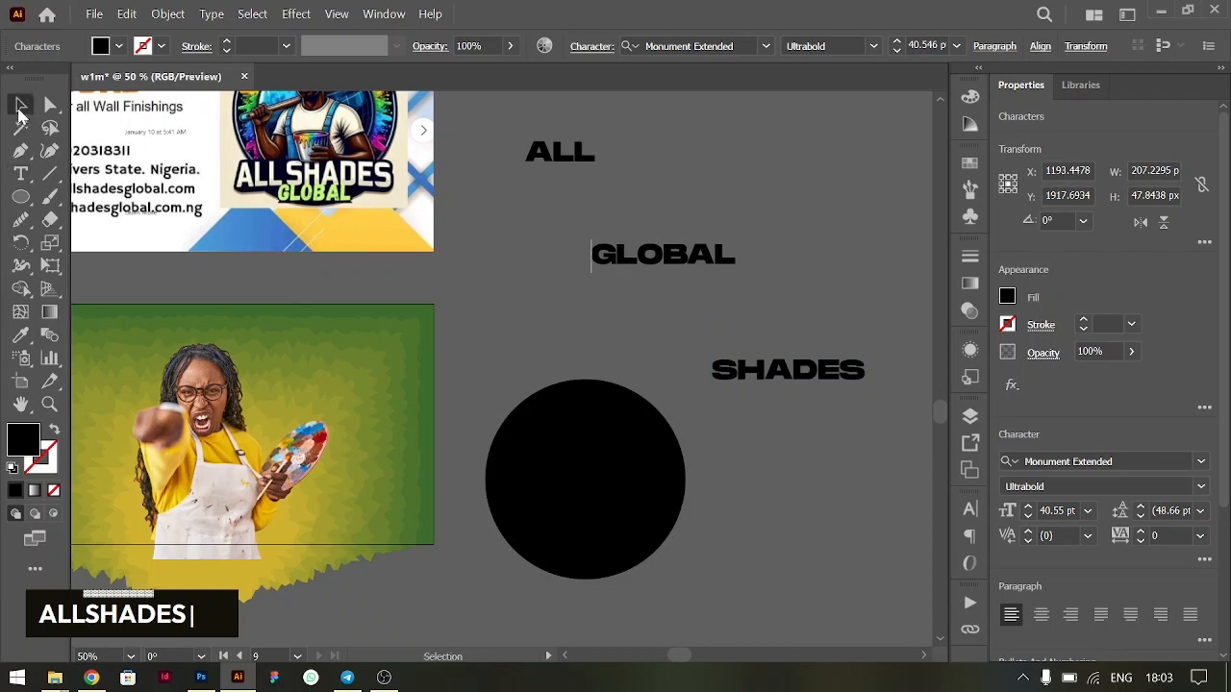
pyautogui.keyDown('shift'); pyautogui.click(682, 258); pyautogui.keyUp('shift')
pyautogui.keyDown('shift'); pyautogui.click(783, 375); pyautogui.keyUp('shift')
pyautogui.hscroll(-2, 610, 375)
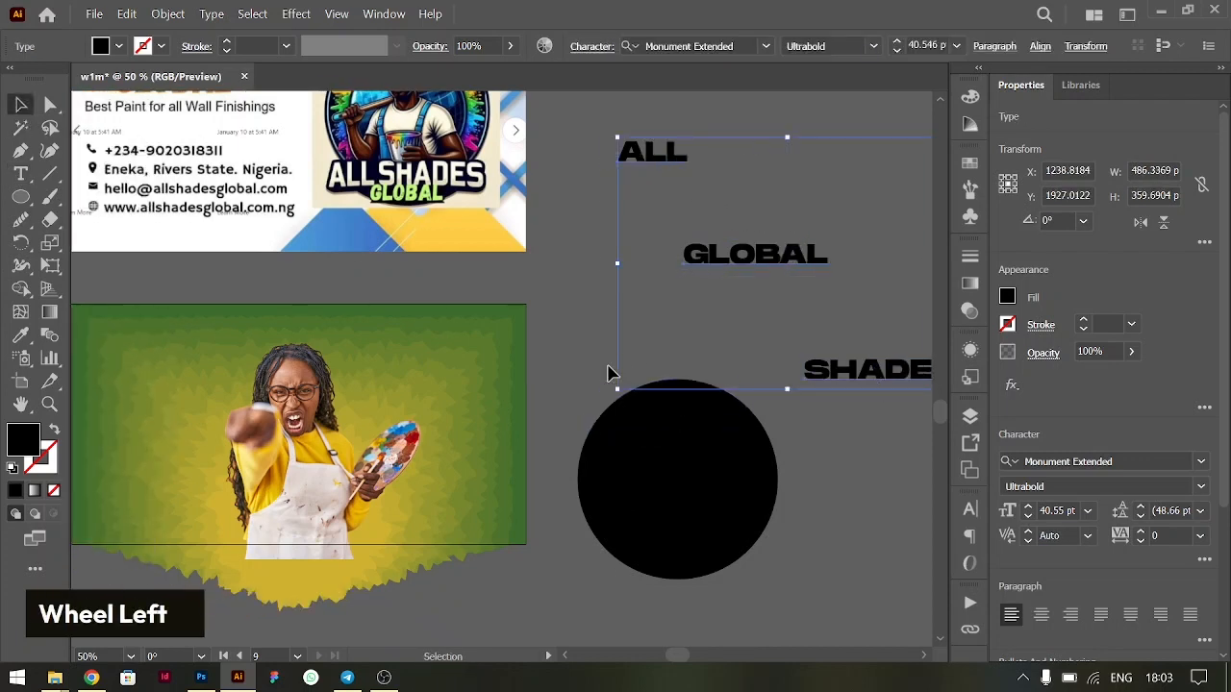
pyautogui.hscroll(-4, 609, 376)
pyautogui.hscroll(4, 610, 375)
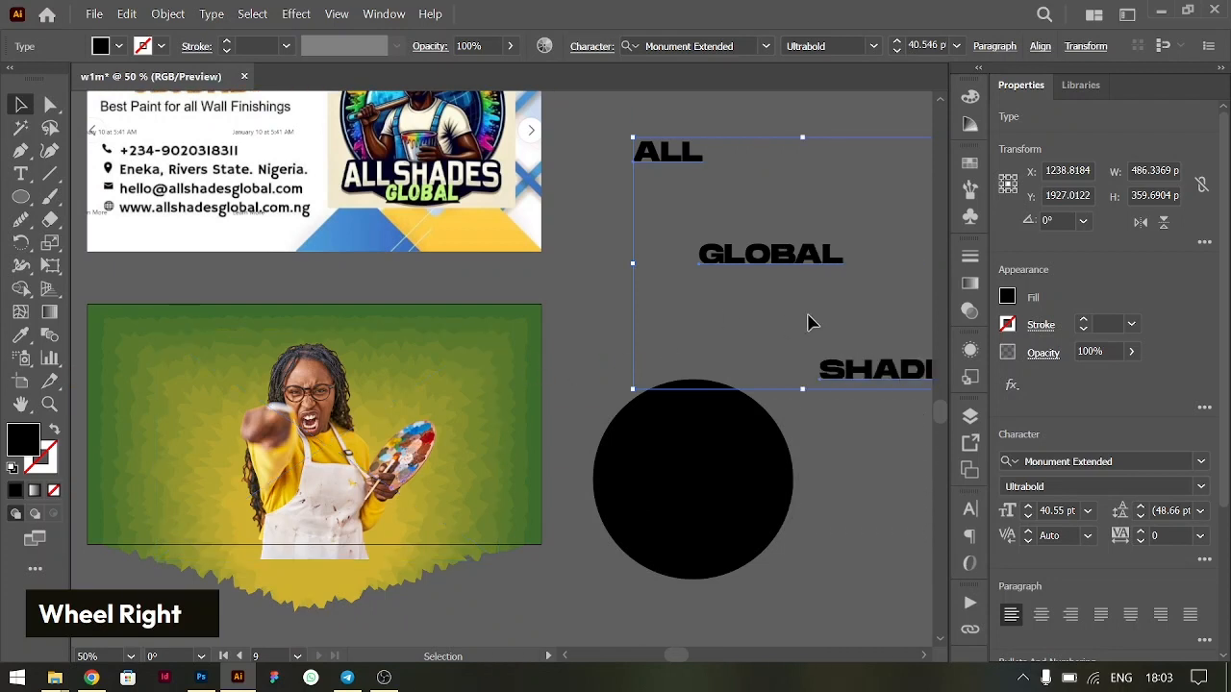
pyautogui.hscroll(-3, 811, 321)
pyautogui.press('i')
pyautogui.click(159, 326)
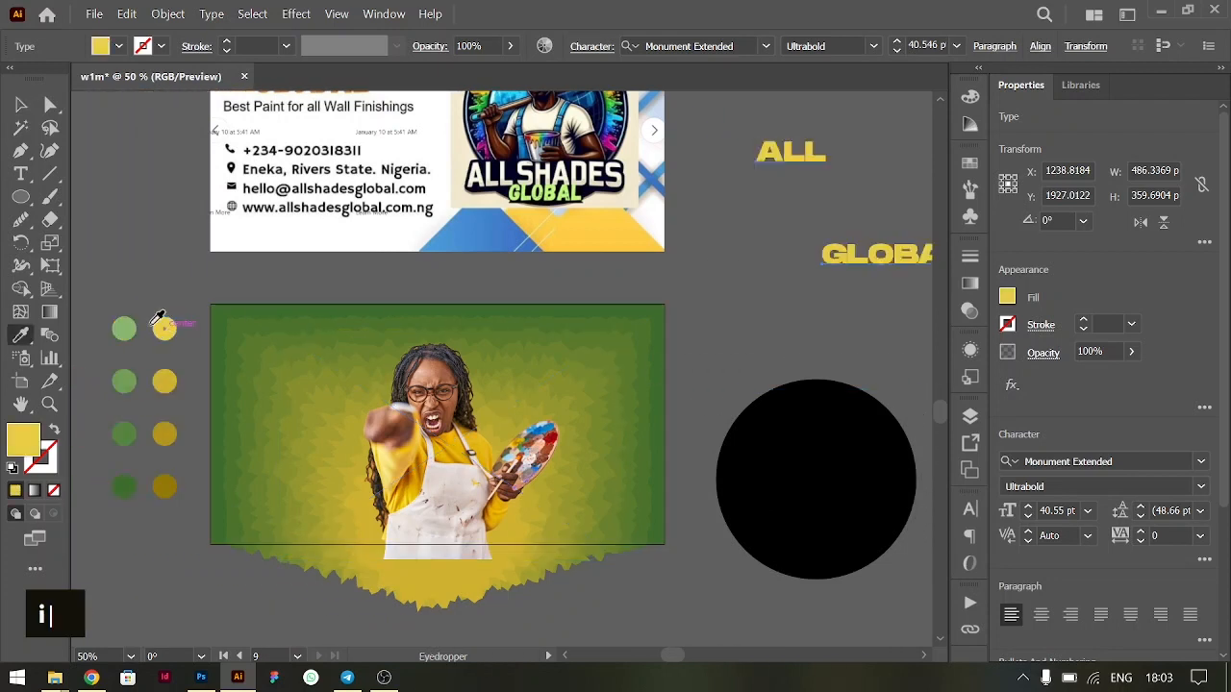
pyautogui.click(23, 105)
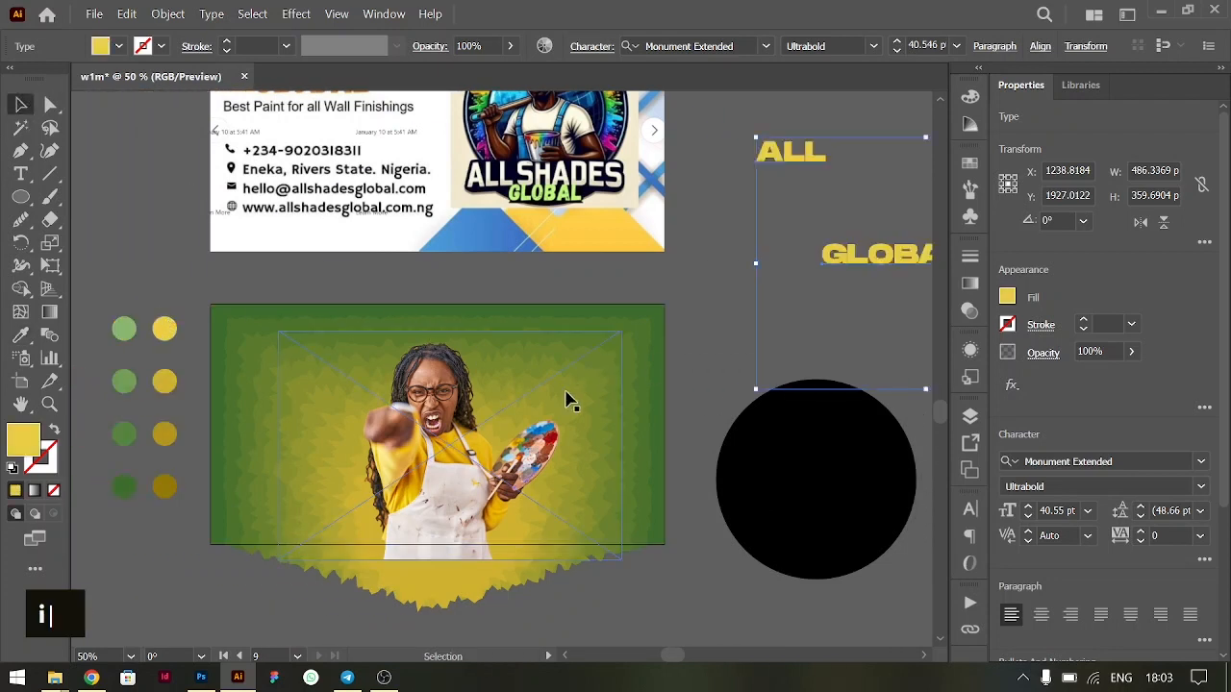
# - Change the fill of the ALL, GLOBAL and SHADES texts to white
pyautogui.hscroll(3, 567, 399)
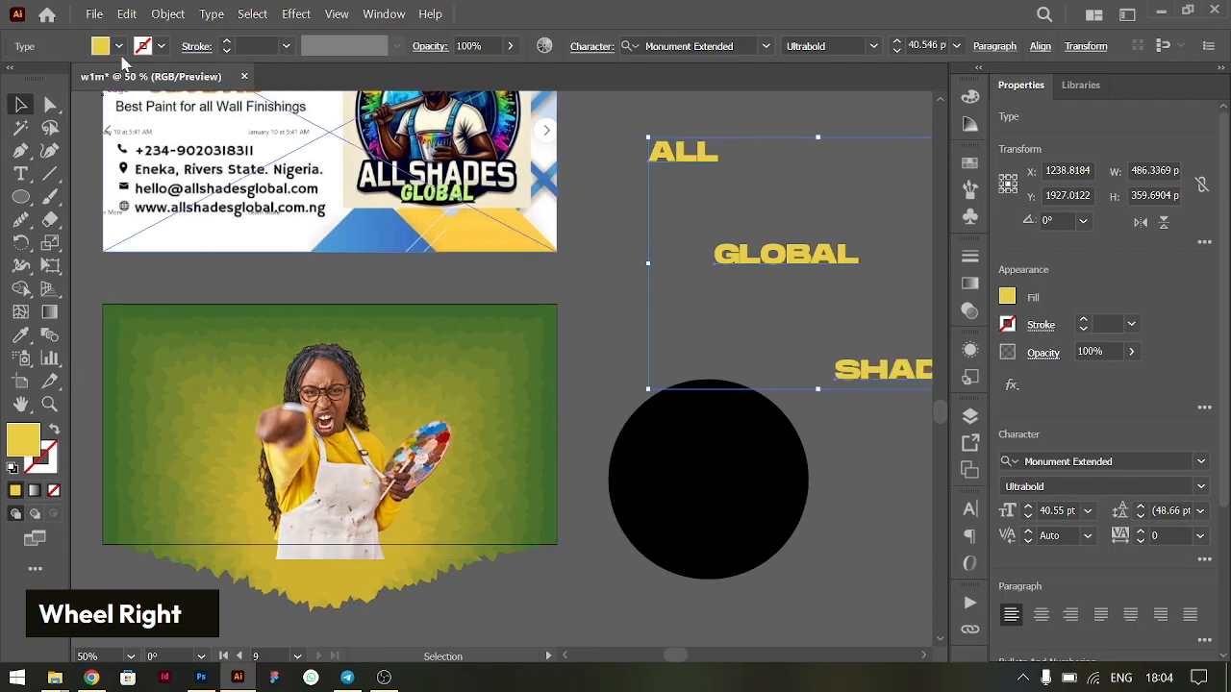
pyautogui.click(118, 46)
pyautogui.click(39, 80)
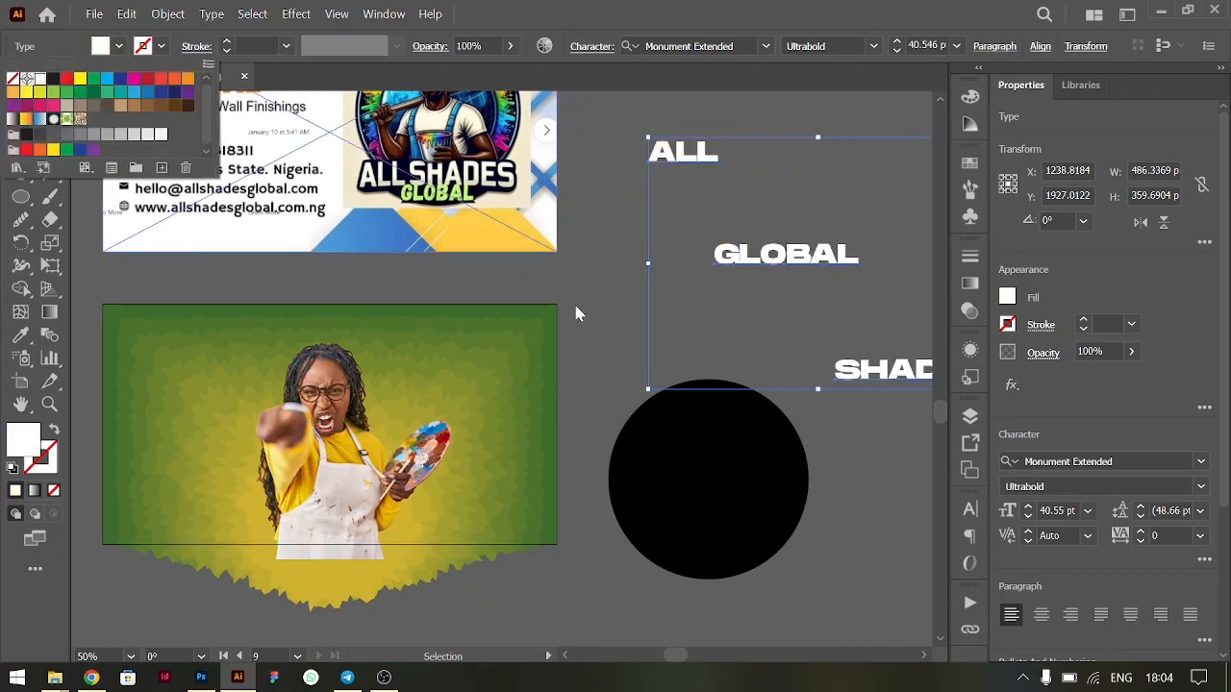
pyautogui.click(643, 359)
pyautogui.scroll(-1, 632, 425)
pyautogui.click(654, 330)
# - Bring all three pieces of the divided circle to the front of the stacking order
pyautogui.hscroll(1, 657, 332)
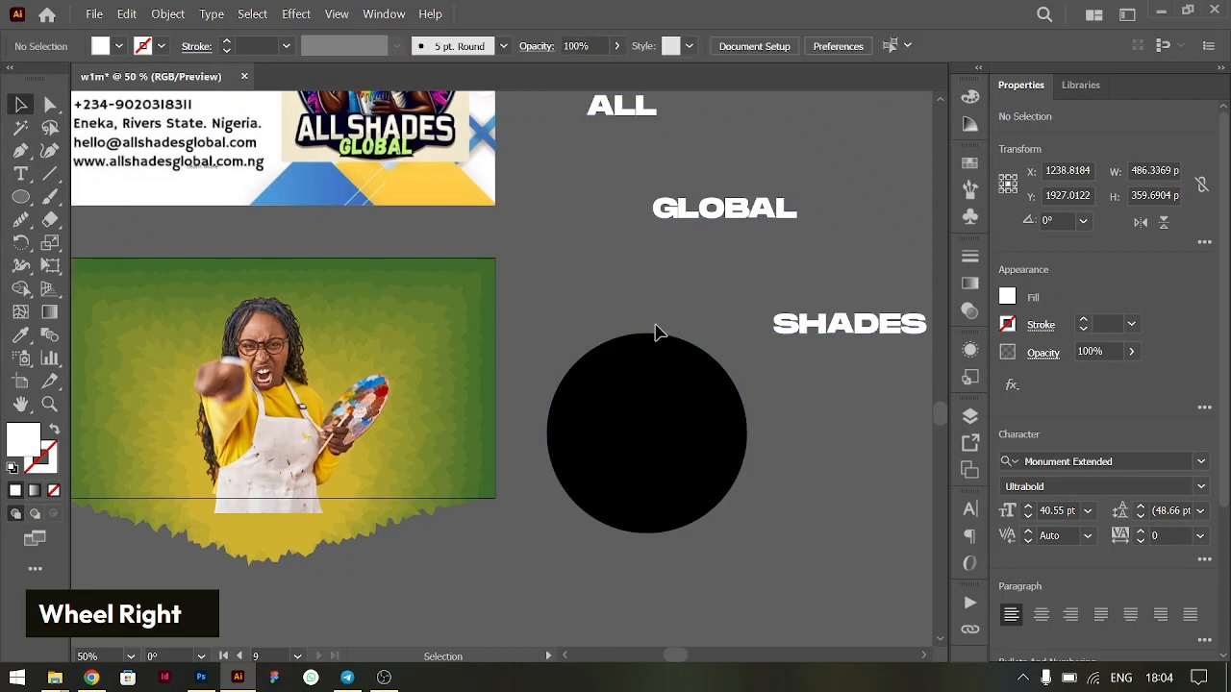
pyautogui.hscroll(1, 509, 321)
pyautogui.hscroll(-1, 530, 330)
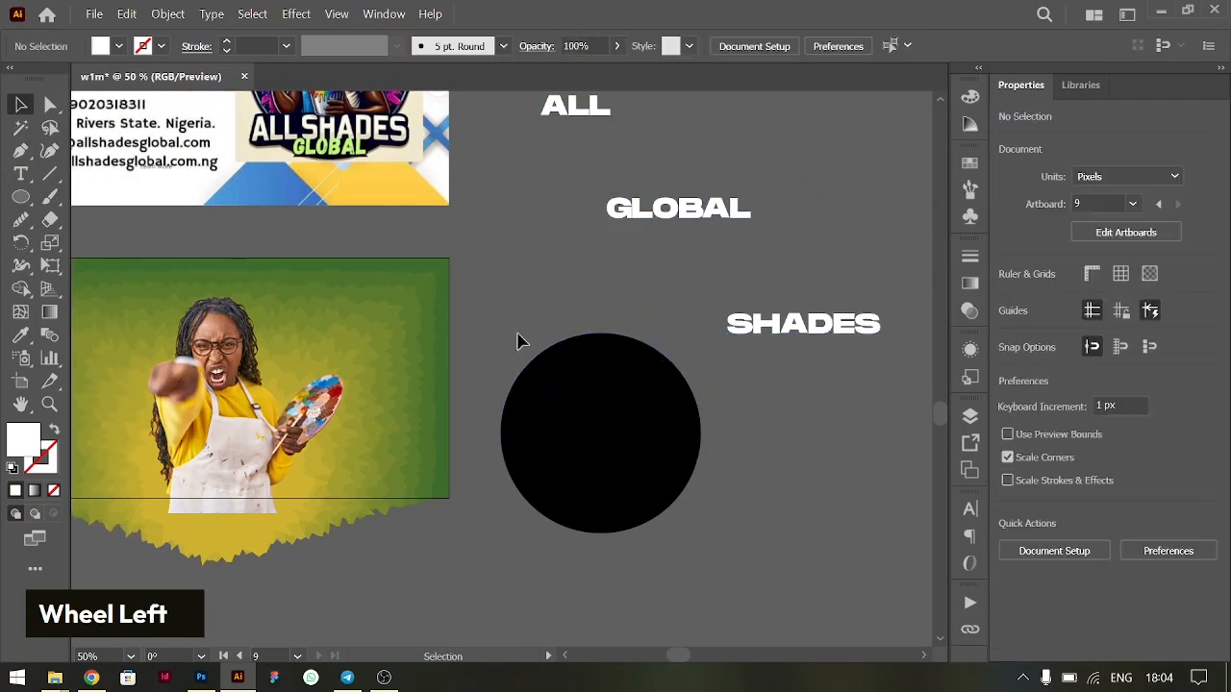
pyautogui.click(626, 394)
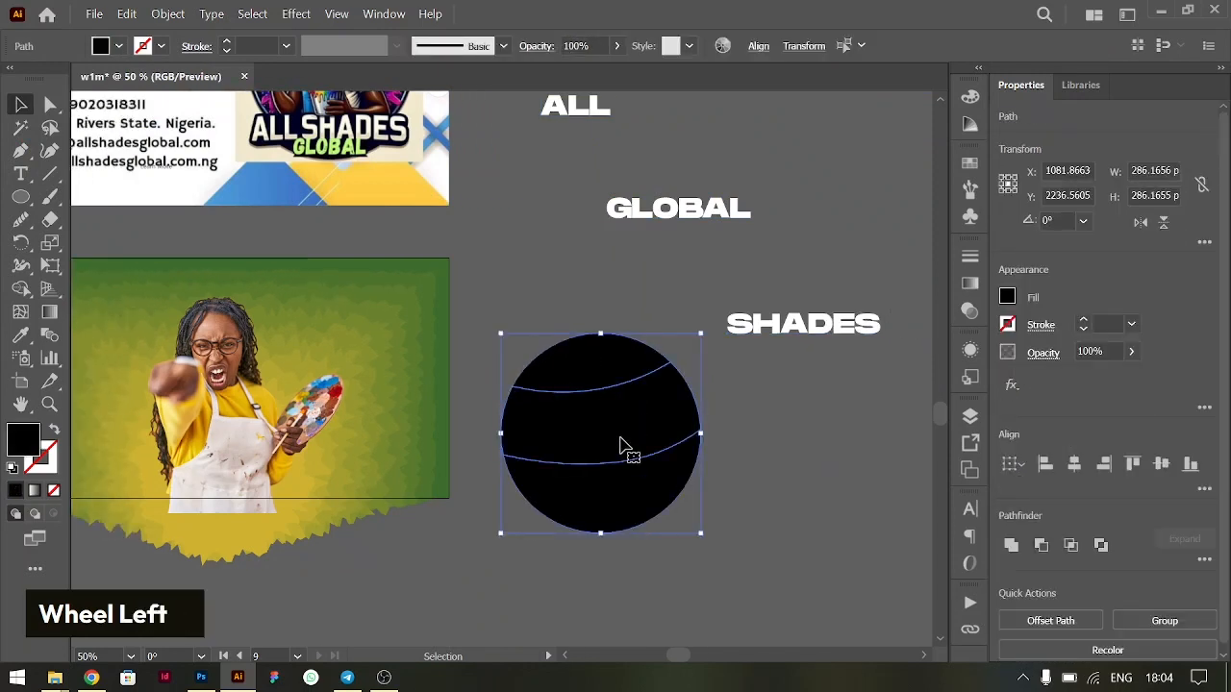
pyautogui.hotkey('ctrl', 'shift')
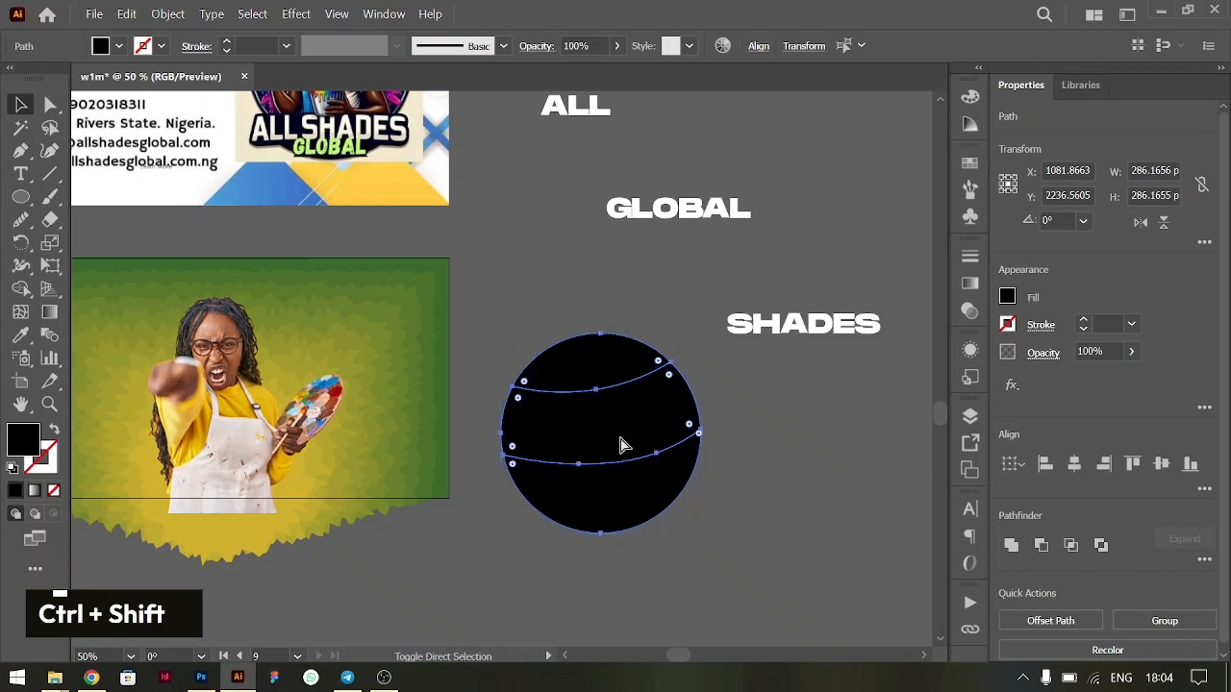
pyautogui.hotkey('ctrl', 'shift', ']')
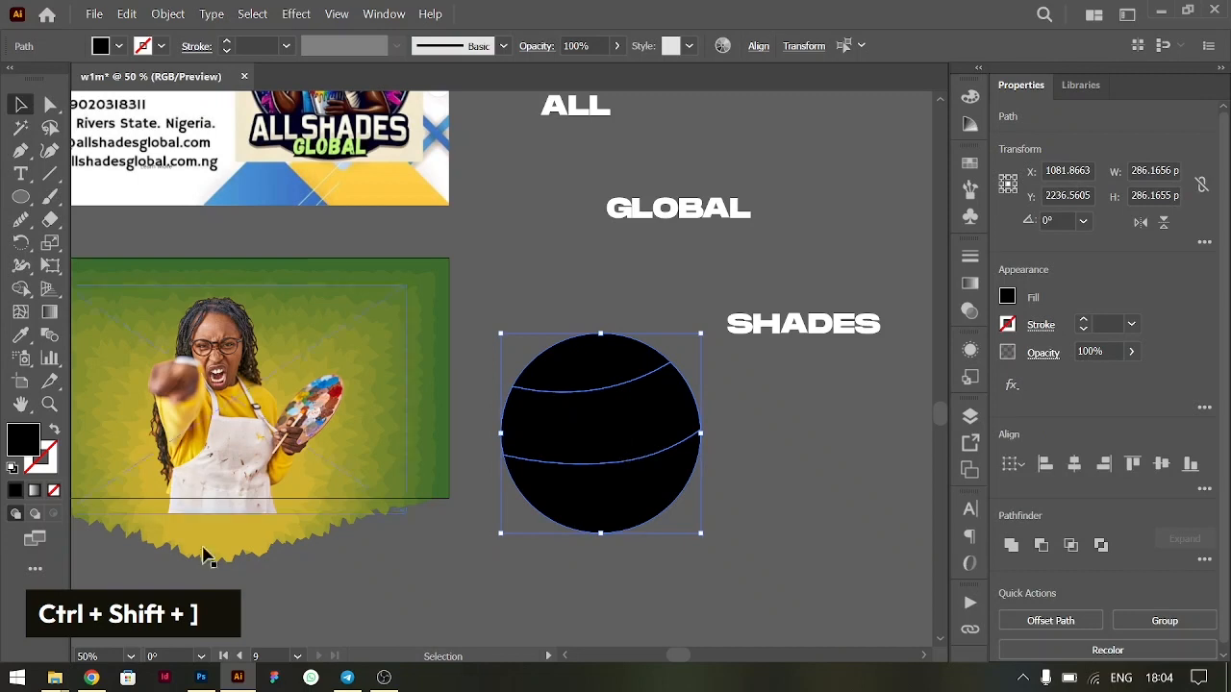
pyautogui.scroll(1, 495, 371)
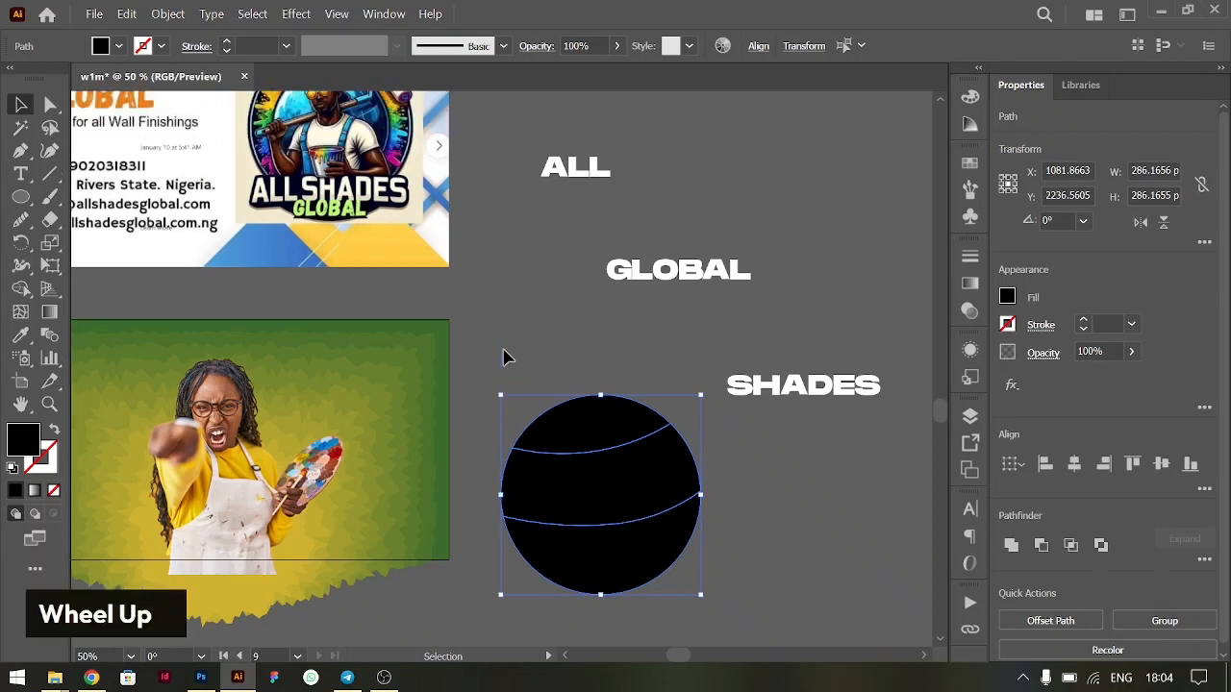
pyautogui.click(537, 233)
# - Shift GLOBAL slightly aside and warp the ALL text into the circle's top piece with Envelope Distort, Make with Top Object
pyautogui.moveTo(670, 279)
pyautogui.mouseDown()
pyautogui.moveTo(641, 459)
pyautogui.moveTo(693, 286)
pyautogui.mouseUp()
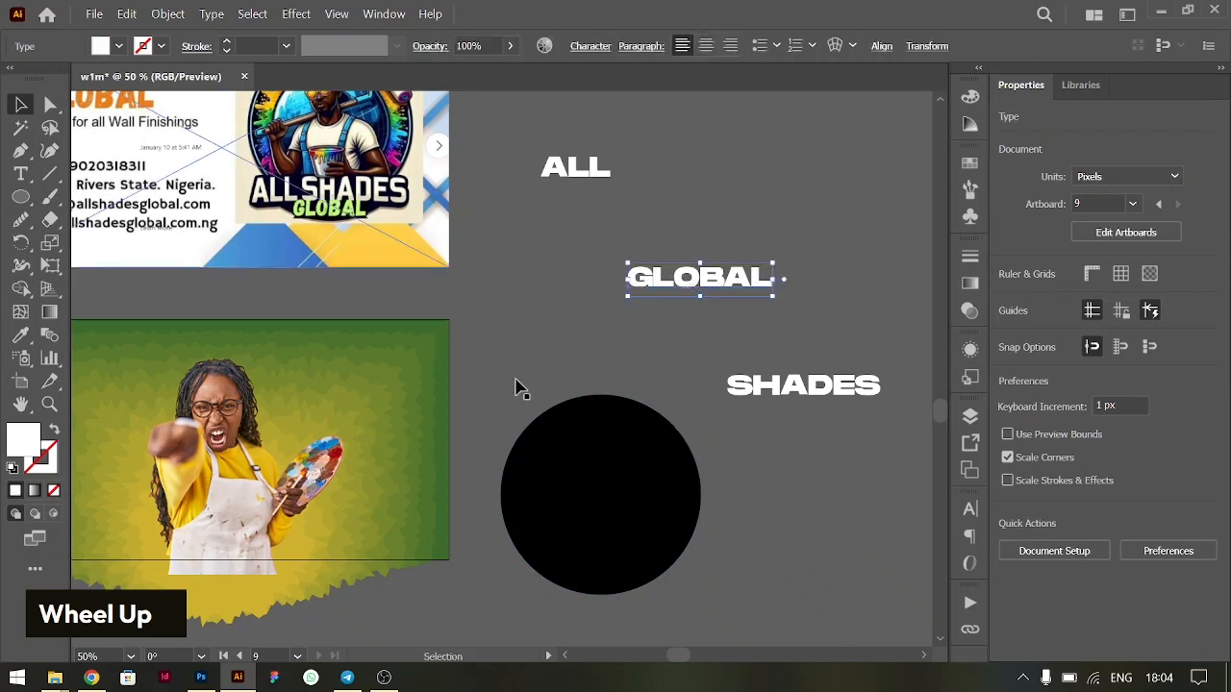
pyautogui.click(626, 419)
pyautogui.keyDown('shift'); pyautogui.click(581, 171); pyautogui.keyUp('shift')
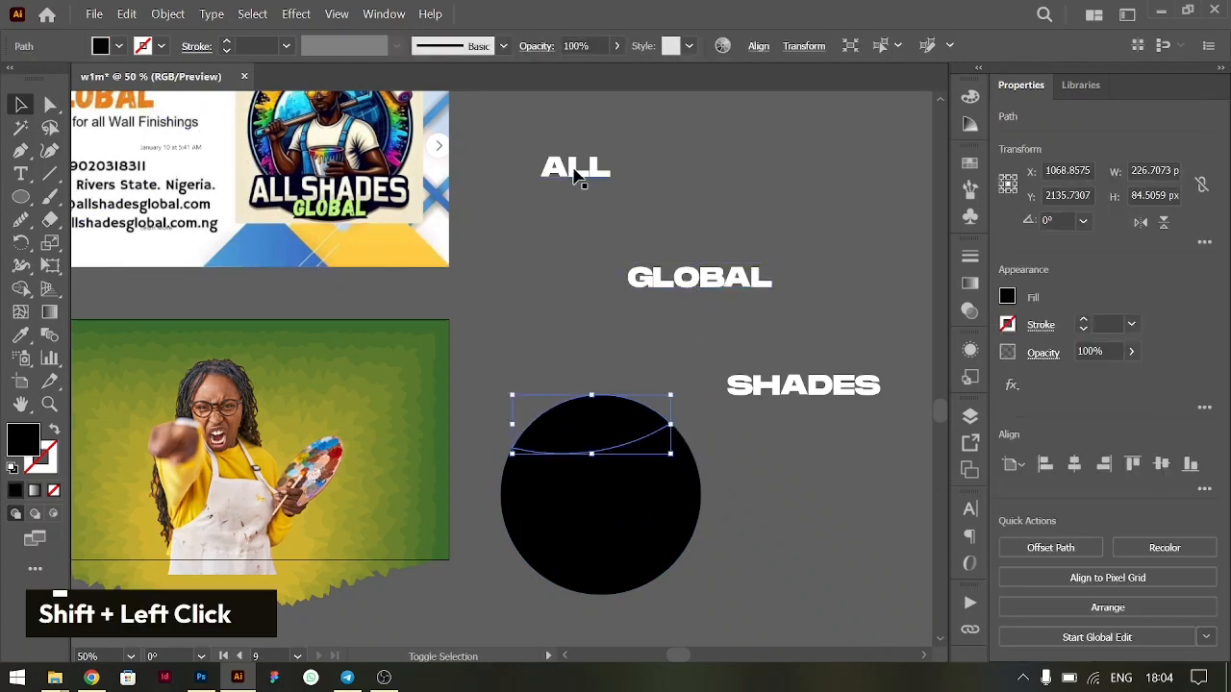
pyautogui.click(163, 15)
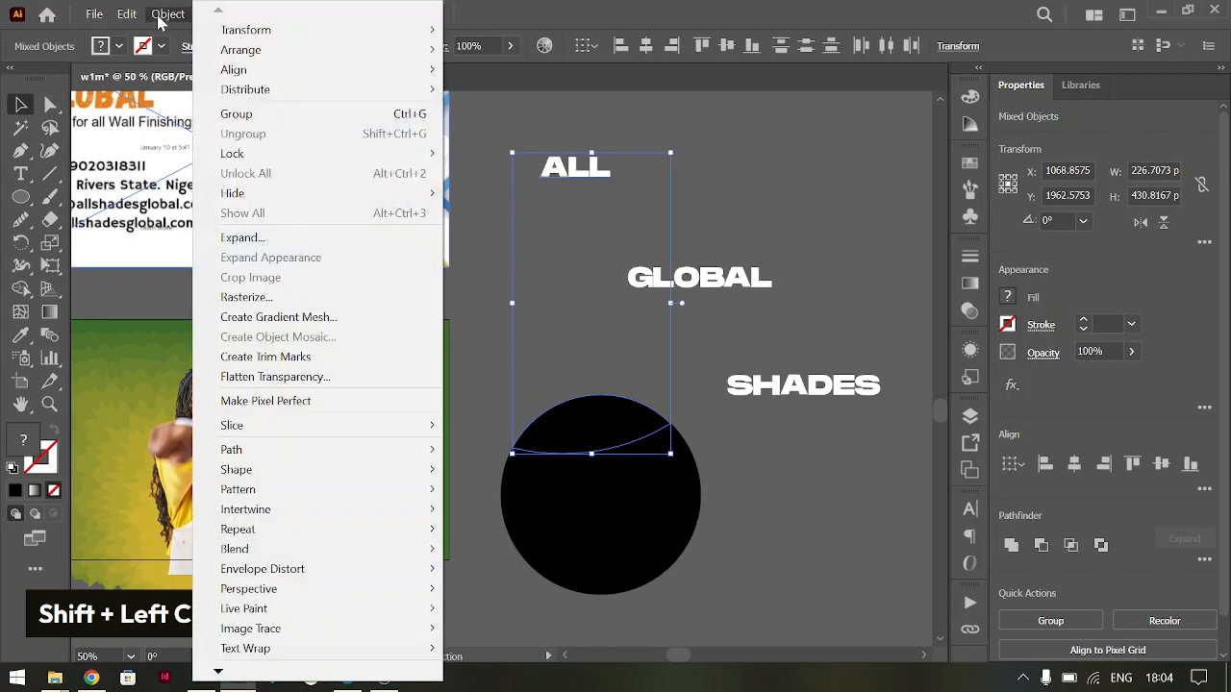
pyautogui.moveTo(318, 568)
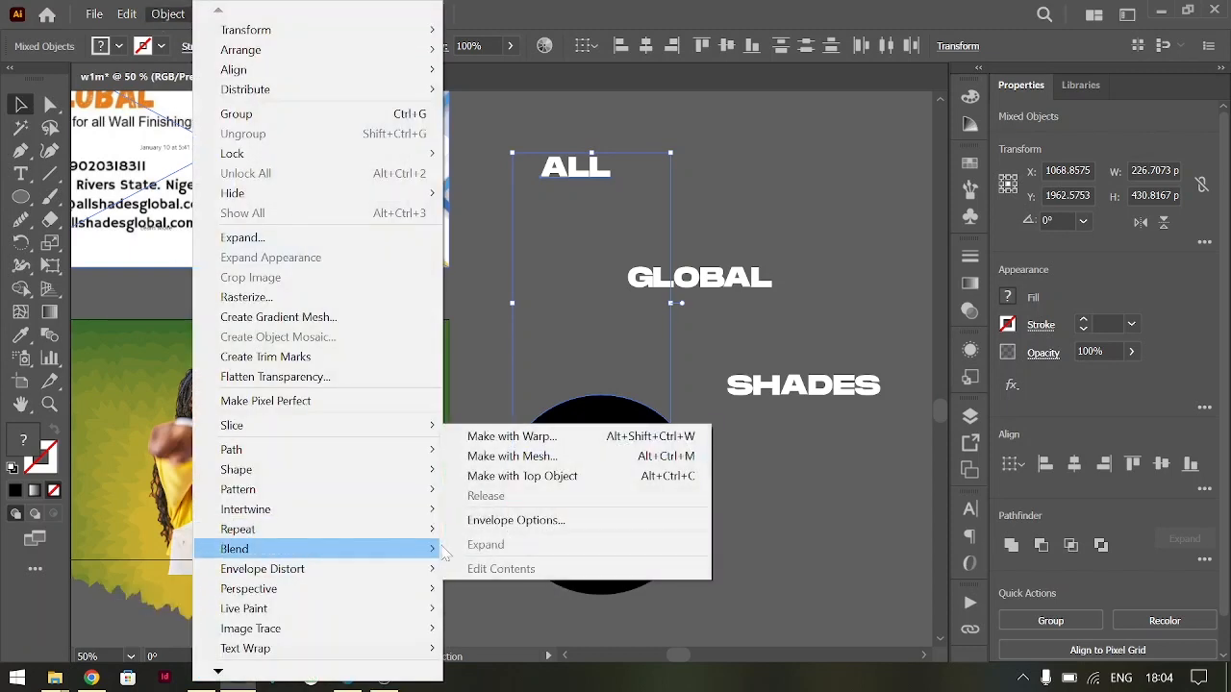
pyautogui.click(526, 477)
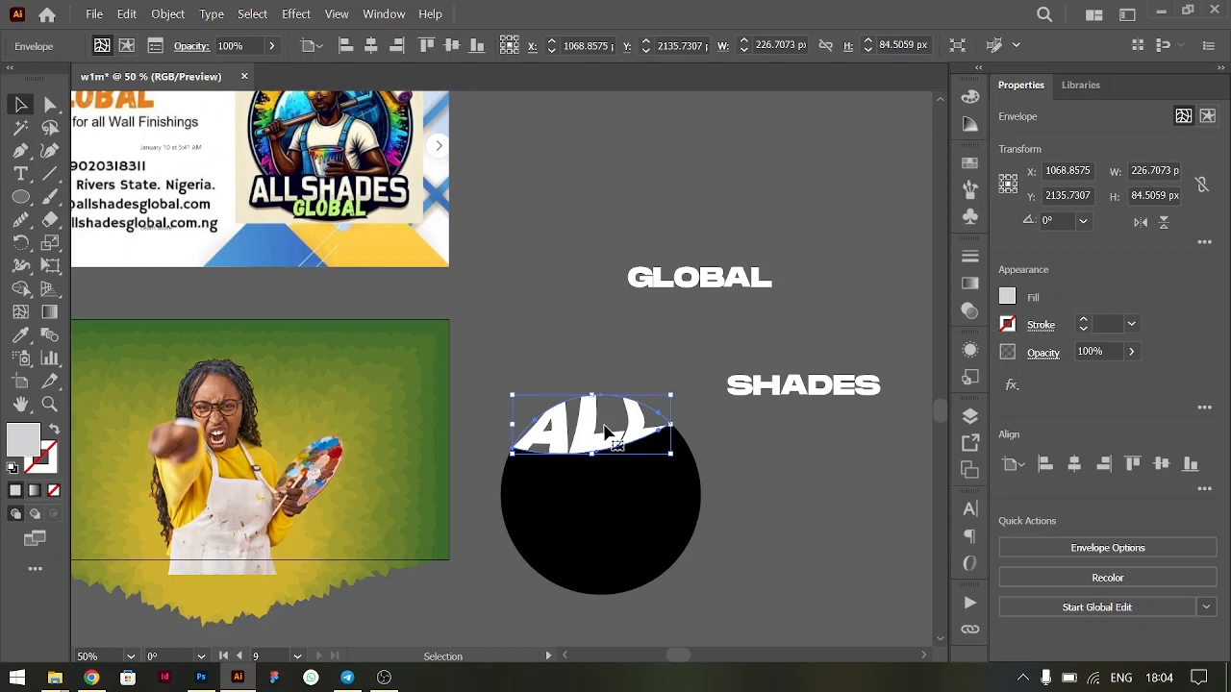
# - Try to warp the GLOBAL text into the circle's middle piece with Envelope Distort, Make with Top Object
pyautogui.click(702, 295)
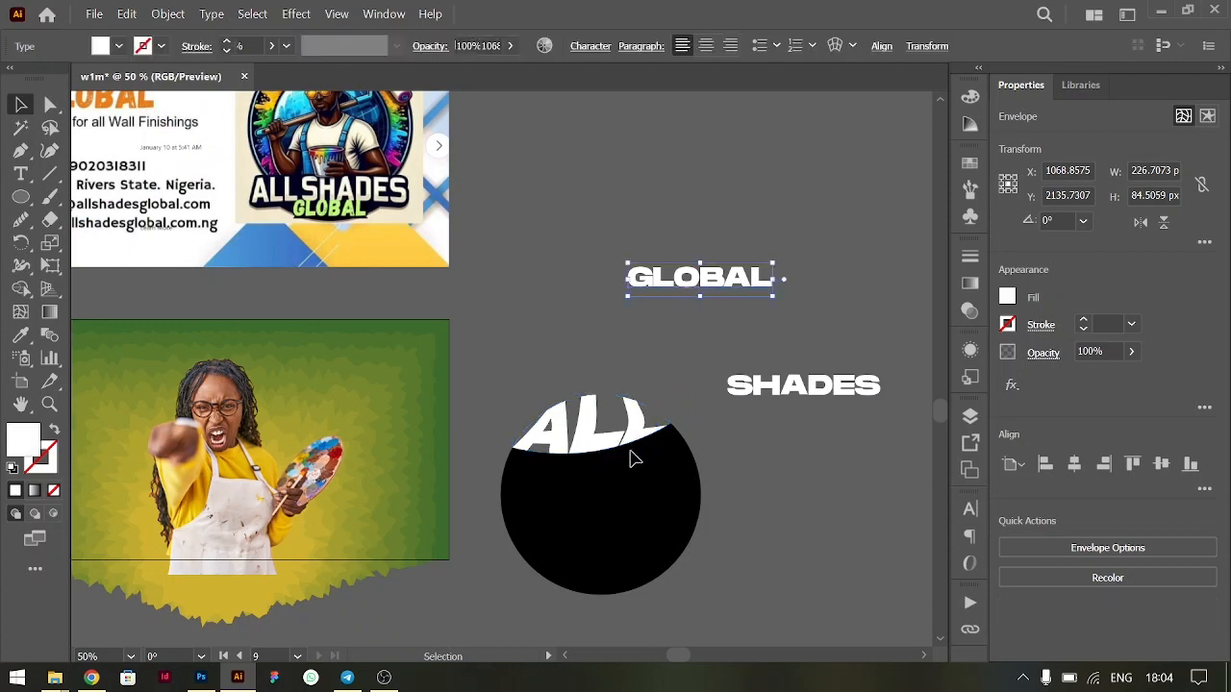
pyautogui.keyDown('shift'); pyautogui.click(578, 489); pyautogui.keyUp('shift')
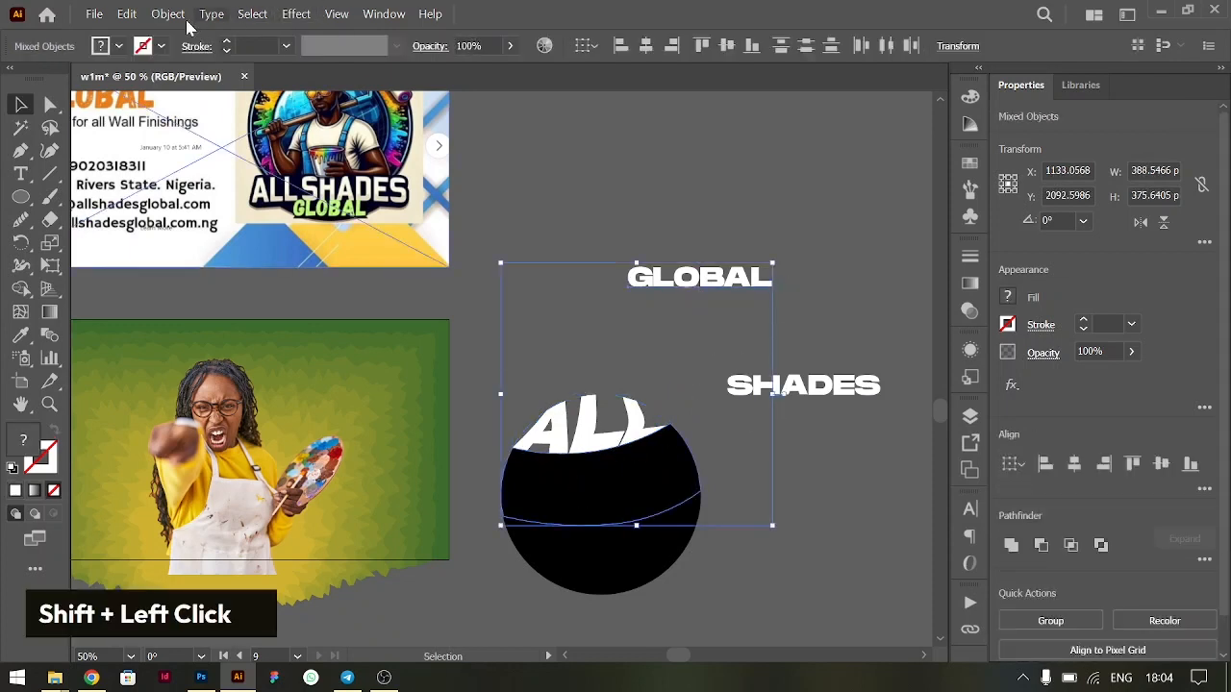
pyautogui.click(167, 13)
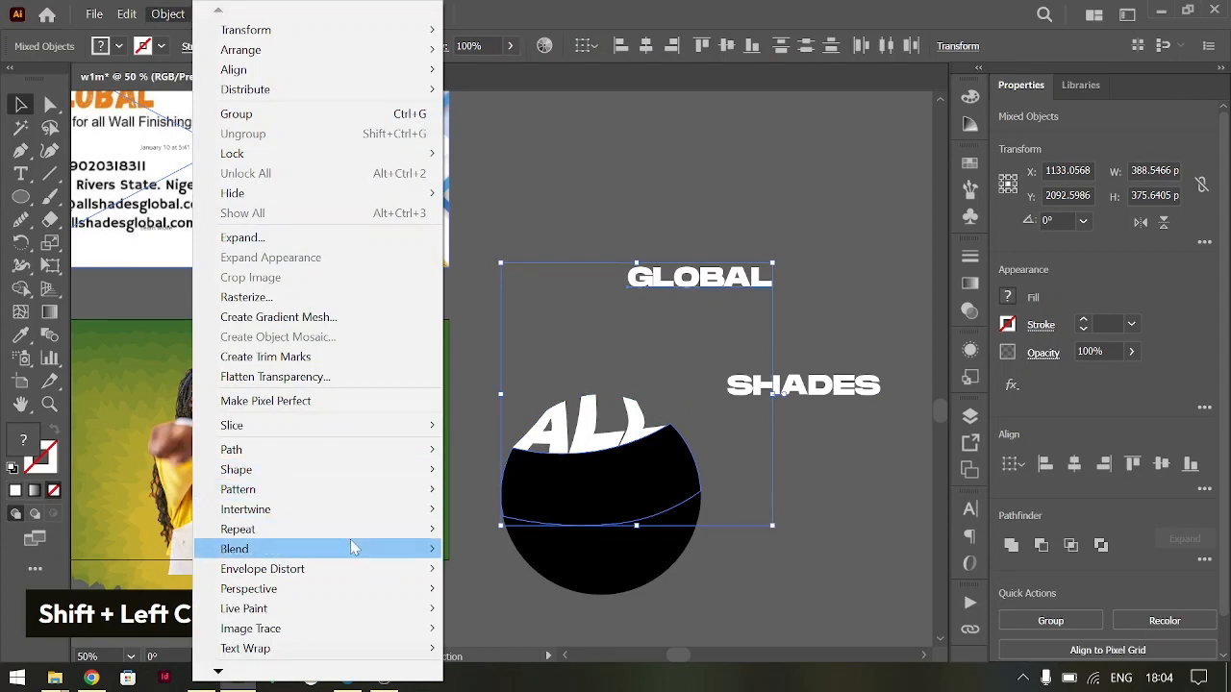
pyautogui.moveTo(368, 569)
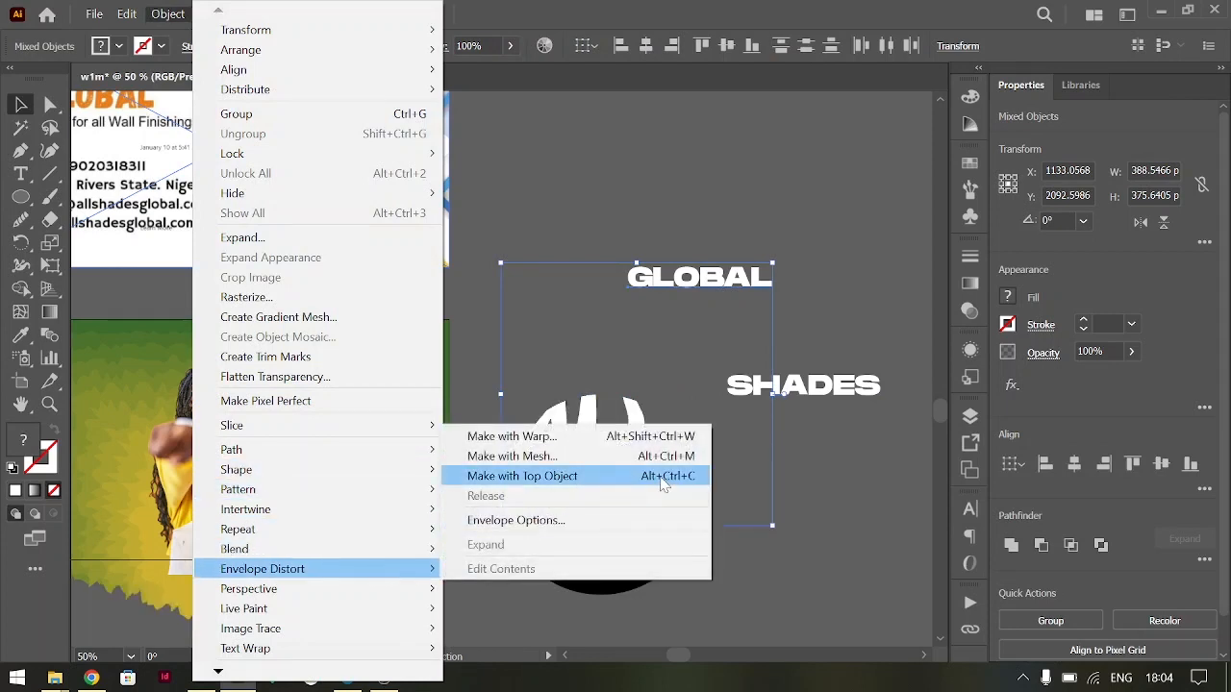
pyautogui.click(662, 484)
pyautogui.click(844, 396)
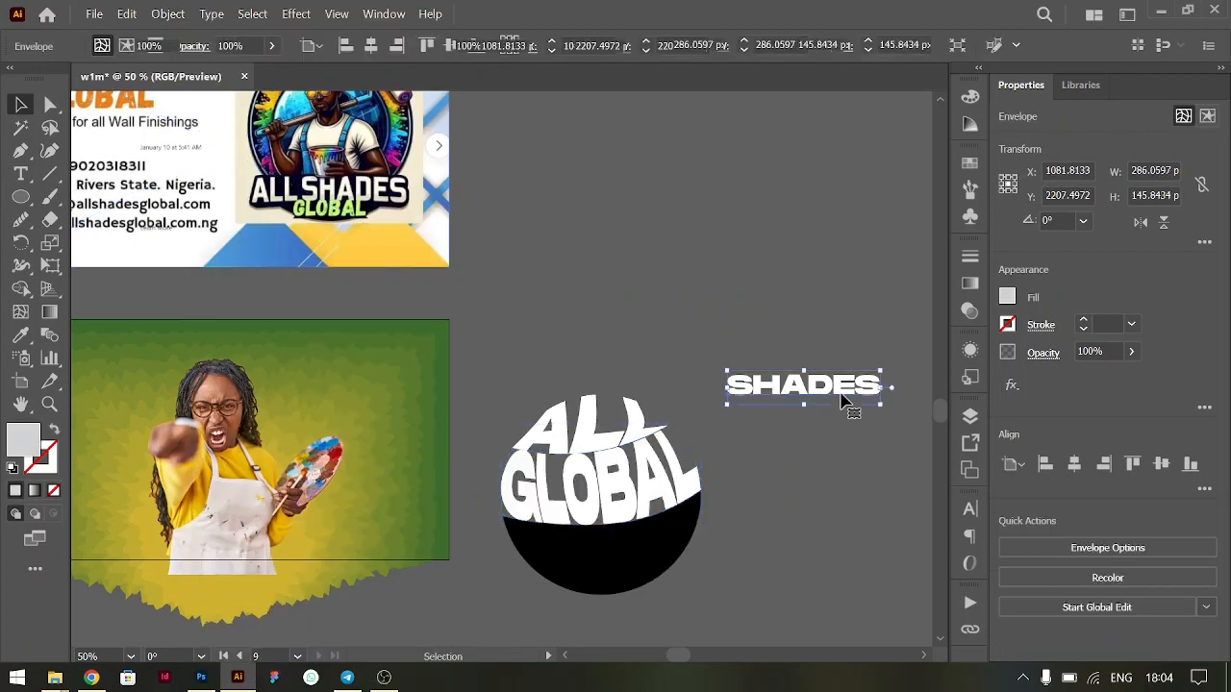
pyautogui.hotkey('ctrl', 'z')
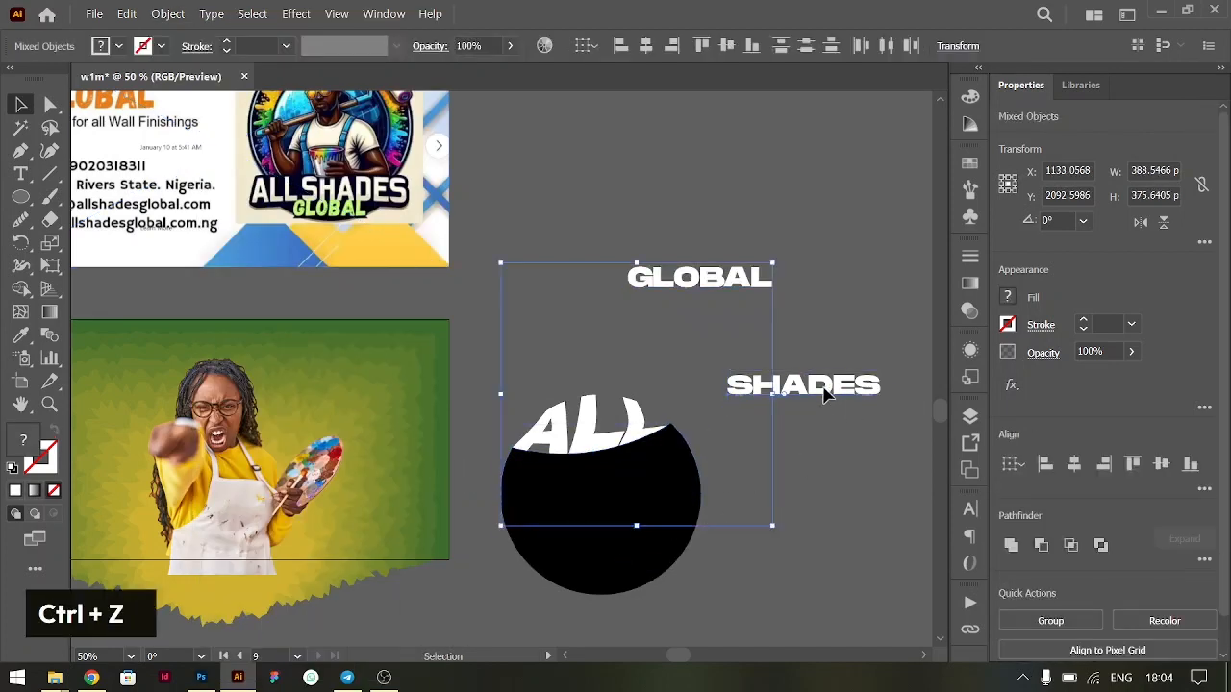
# - Warp the SHADES text into the circle's middle piece using the piece as the top-object envelope
pyautogui.click(823, 388)
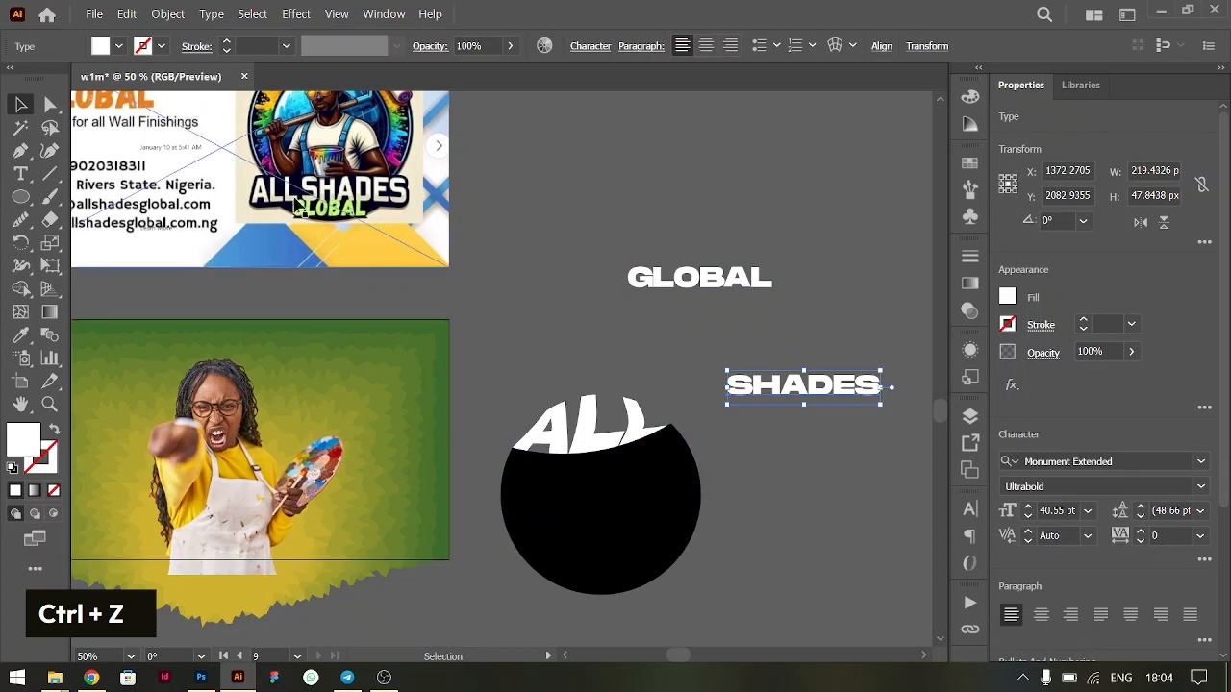
pyautogui.keyDown('shift'); pyautogui.click(619, 485); pyautogui.keyUp('shift')
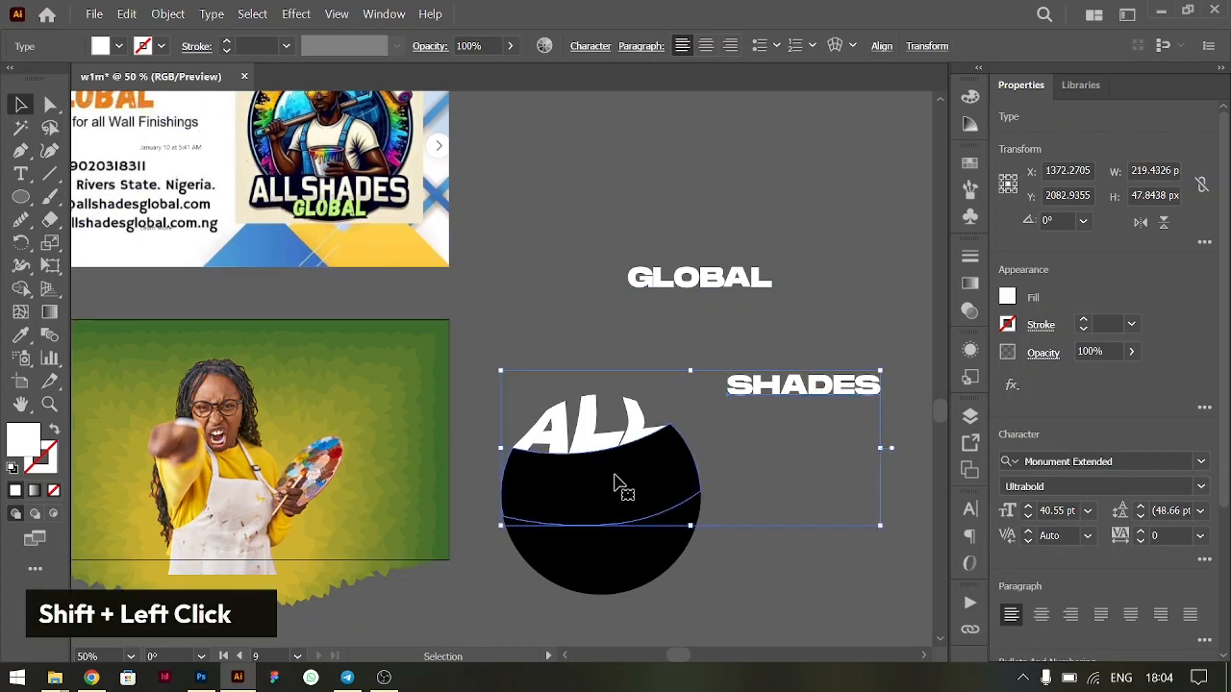
pyautogui.hotkey('ctrl', 'alt', 'c')
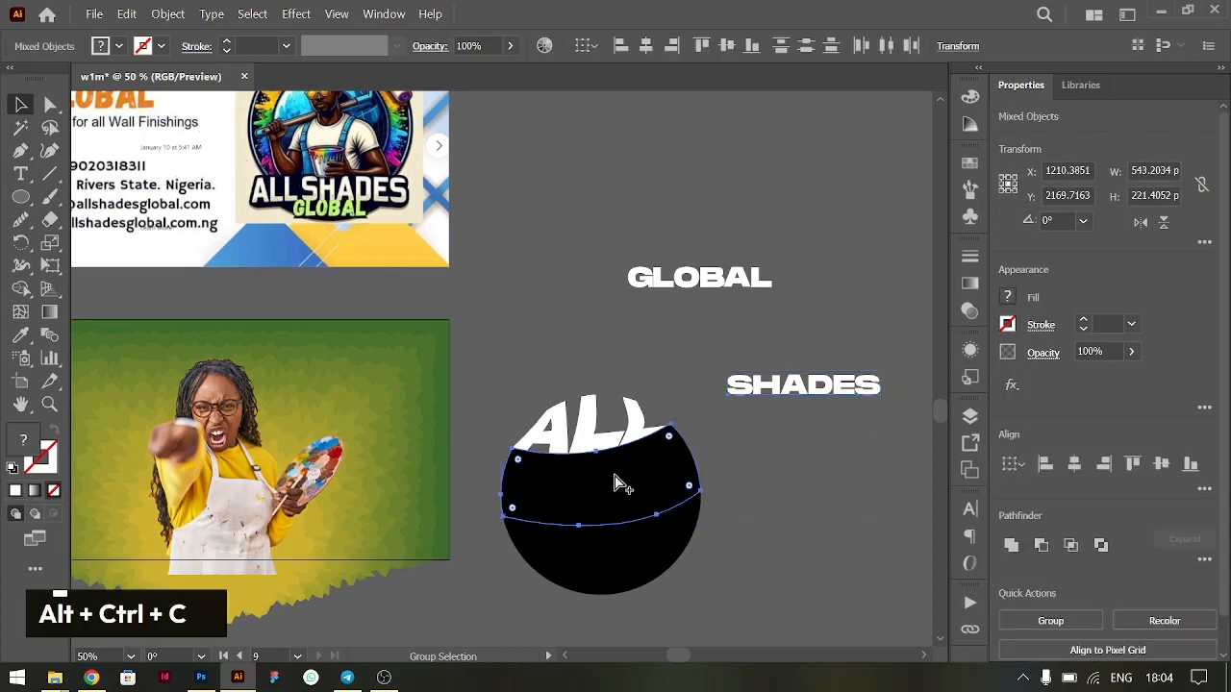
# - Warp the GLOBAL text into the circle's bottom piece using the piece as the top-object envelope
pyautogui.click(721, 289)
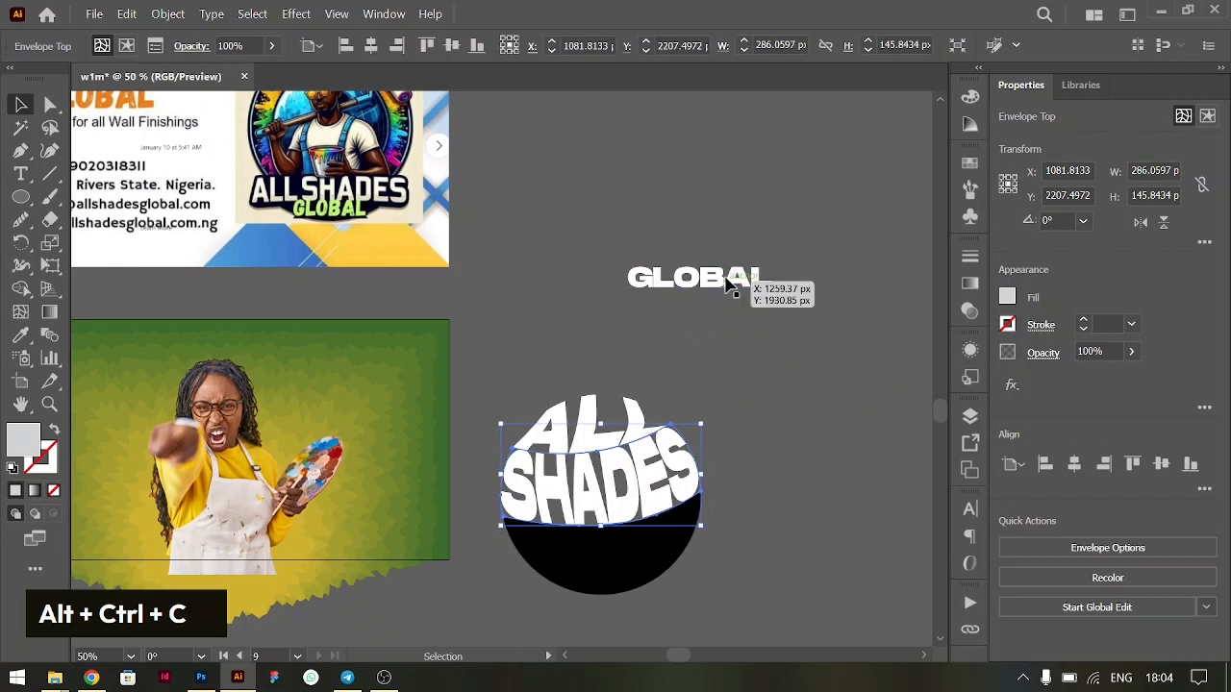
pyautogui.keyDown('shift'); pyautogui.click(617, 567); pyautogui.keyUp('shift')
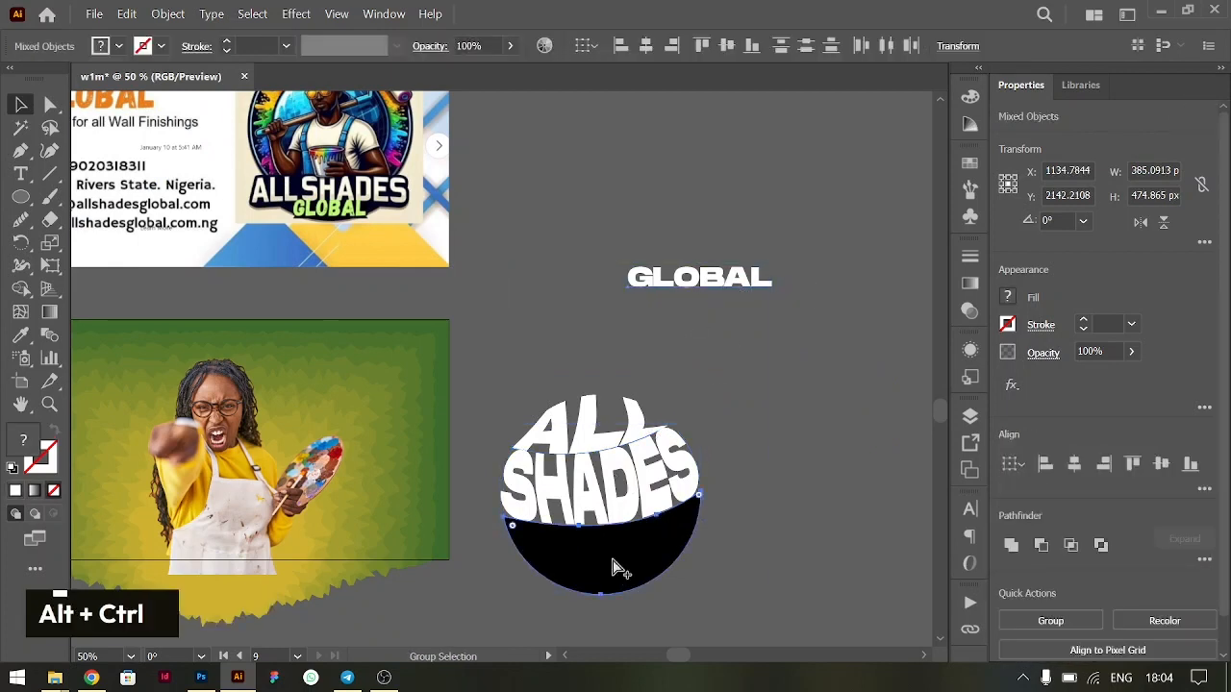
pyautogui.hotkey('ctrl', 'alt', 'c')
pyautogui.click(736, 481)
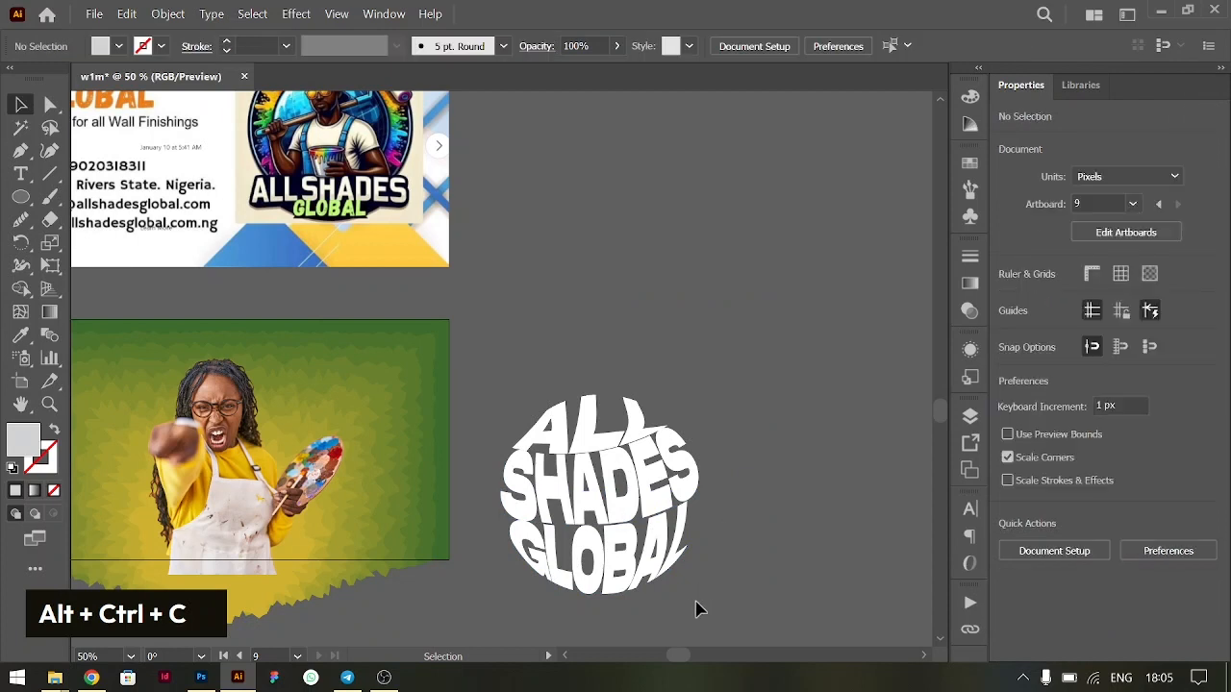
# - Scale the three warped words together to about 248 px wide and shrink SHADES alone about its centre to about 243 px wide
pyautogui.click(544, 398)
pyautogui.moveTo(701, 492); pyautogui.dragTo(691, 495)
pyautogui.hotkey('ctrl', '=')
pyautogui.hotkey('ctrl', '=')
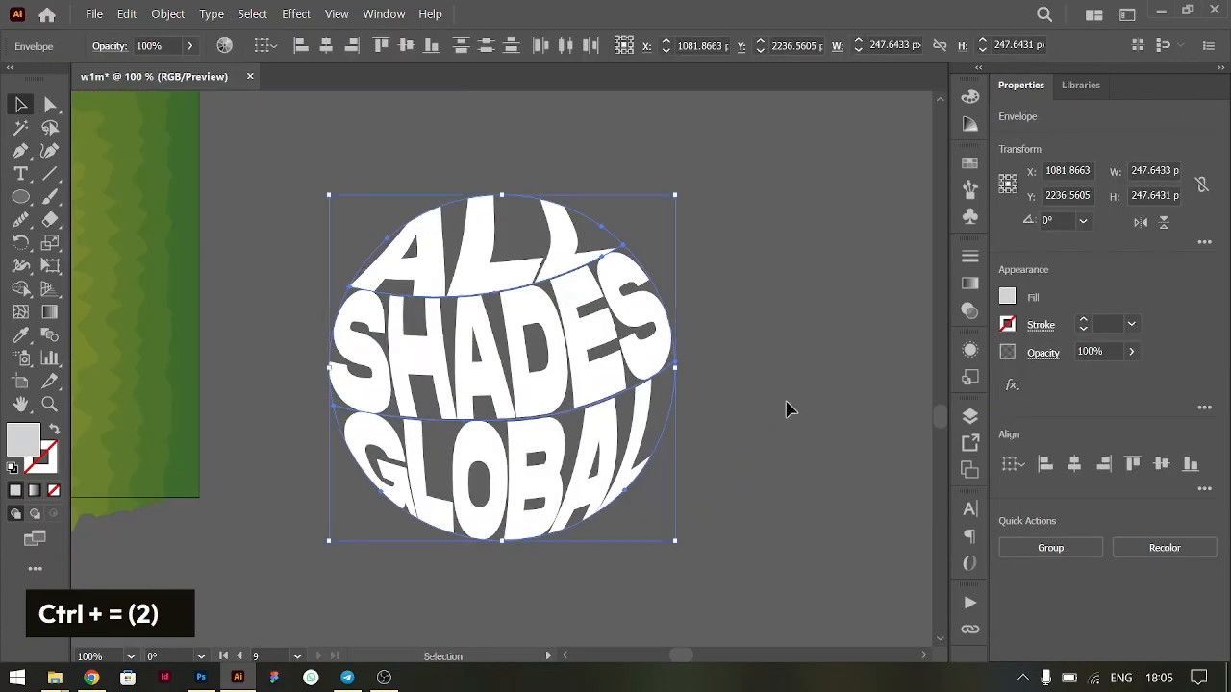
pyautogui.click(781, 408)
pyautogui.keyDown('shift'); pyautogui.click(678, 336); pyautogui.keyUp('shift')
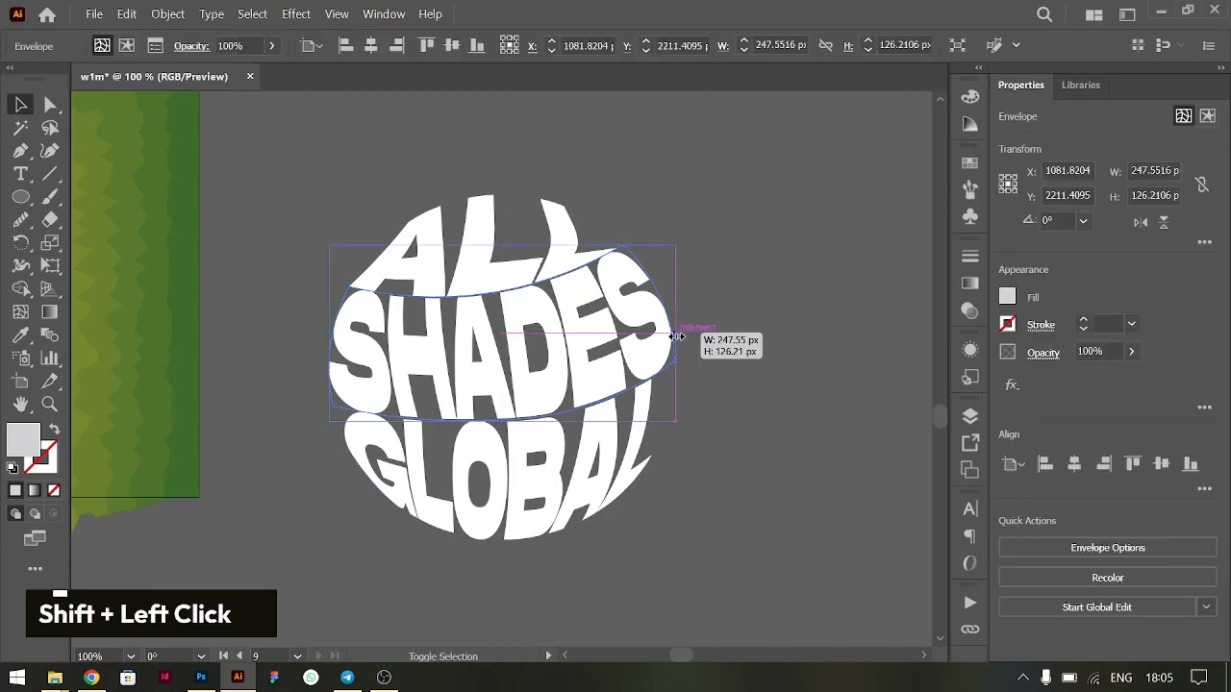
pyautogui.moveTo(678, 337); pyautogui.dragTo(673, 335)
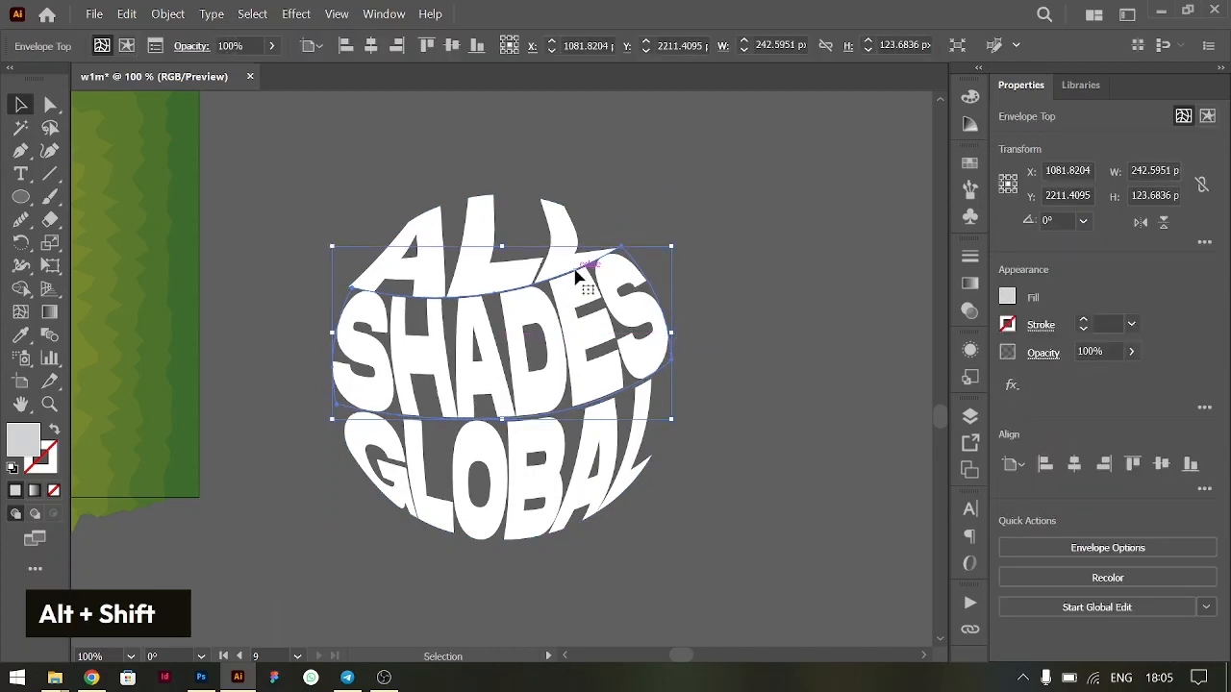
# - Nudge the warped ALL up 4 px to open a gap above SHADES
pyautogui.click(553, 235)
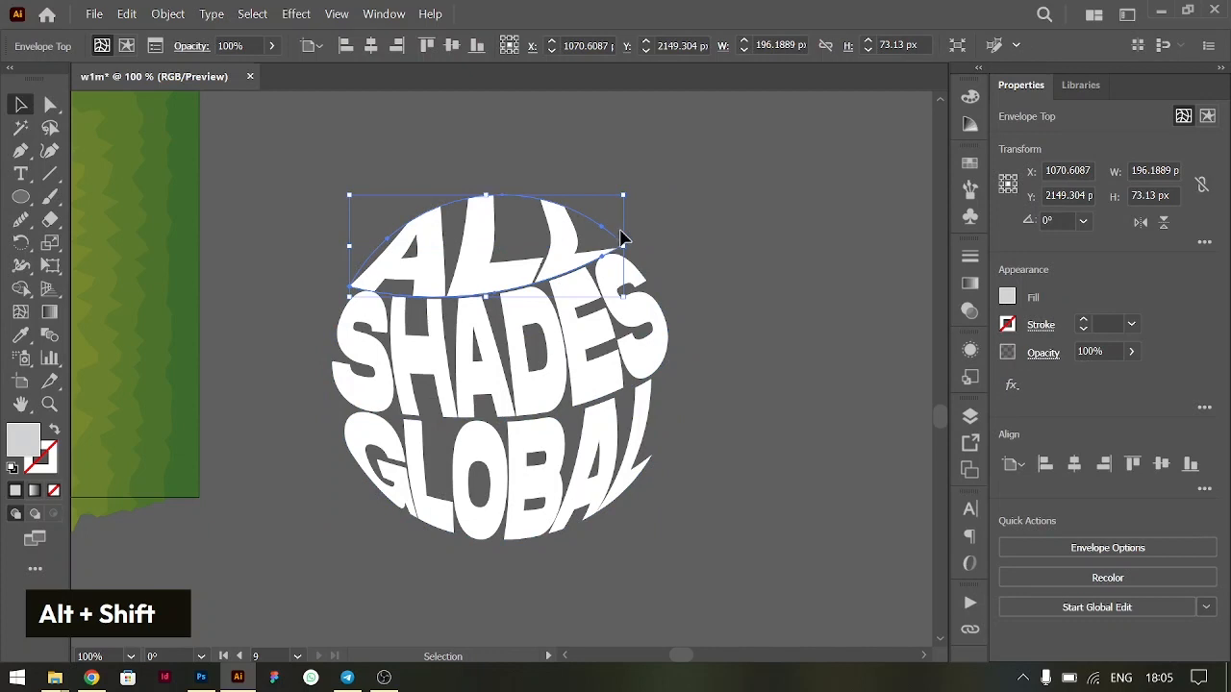
pyautogui.moveTo(622, 240); pyautogui.dragTo(626, 242)
pyautogui.press('Up')
pyautogui.press('Up')
pyautogui.press('Up')
pyautogui.press('Up')
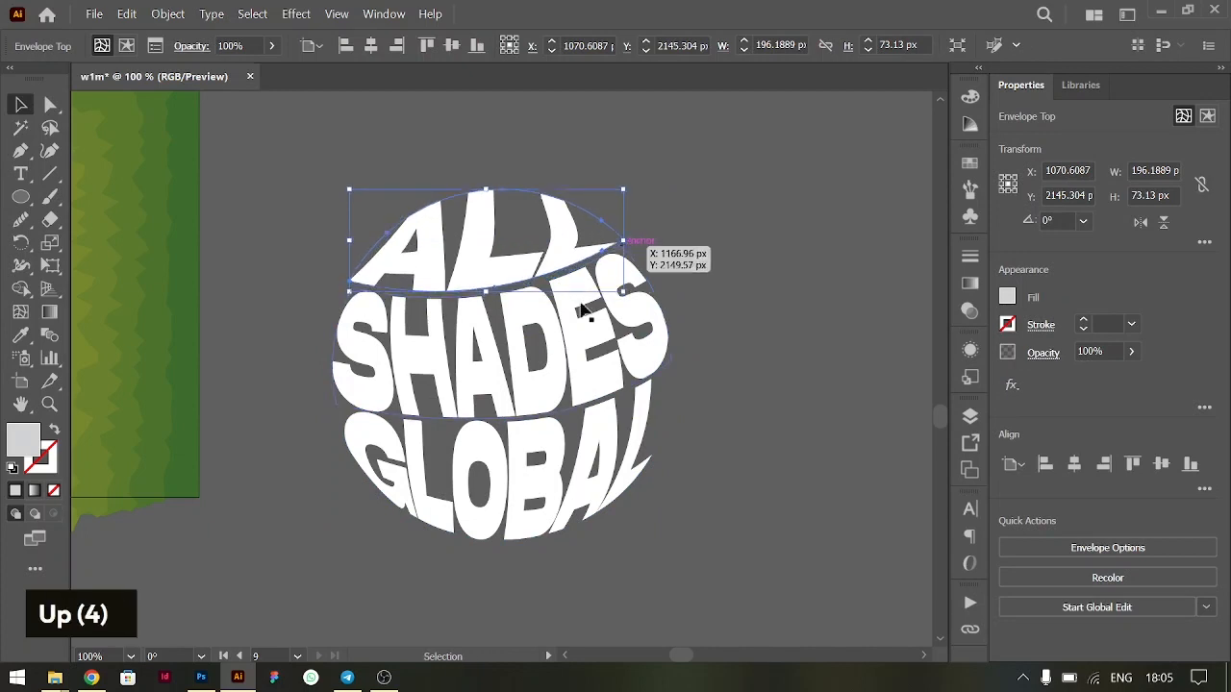
# - Nudge the warped GLOBAL down 4 px and ALL up 1 px more to even the gaps around SHADES
pyautogui.click(540, 537)
pyautogui.press('Down')
pyautogui.press('Down')
pyautogui.press('Down')
pyautogui.press('Down')
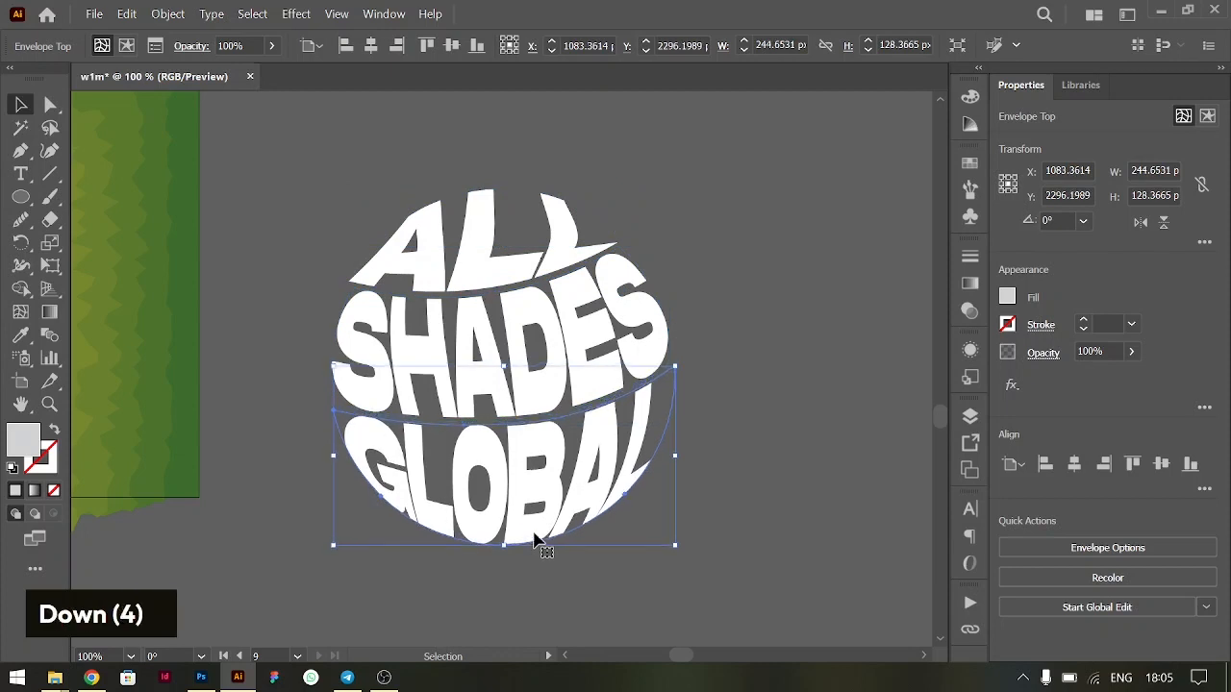
pyautogui.click(545, 240)
pyautogui.press('Up')
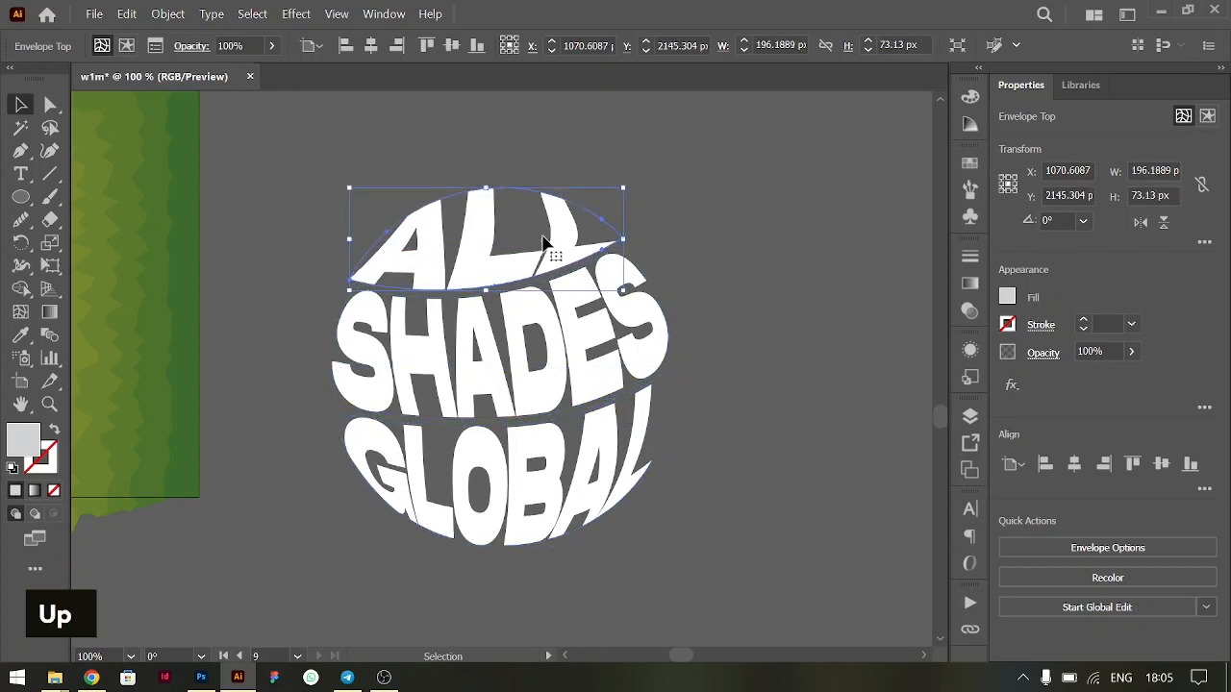
pyautogui.click(733, 387)
# - Place the three warped words, scaled to about 171 px wide, on the banner's left side beside the woman and group them
pyautogui.hotkey('ctrl', '-')
pyautogui.hotkey('ctrl', '-')
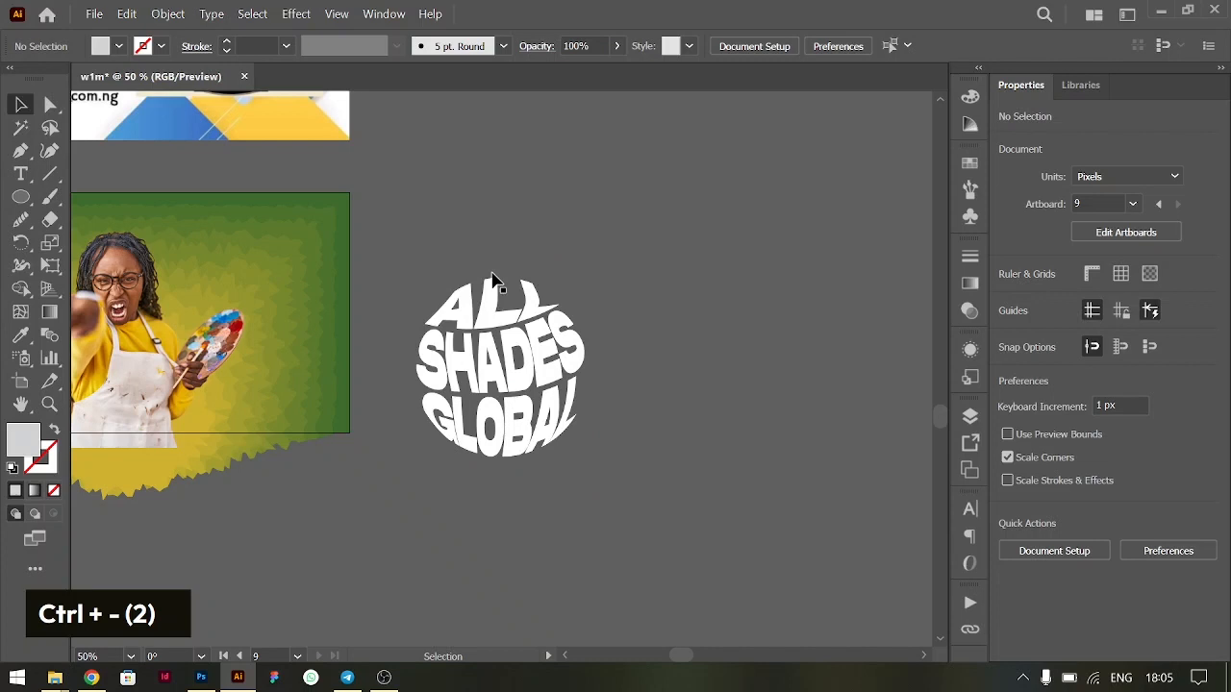
pyautogui.moveTo(598, 481); pyautogui.dragTo(604, 491)
pyautogui.moveTo(588, 367); pyautogui.dragTo(248, 295)
pyautogui.hotkey('ctrl', '=')
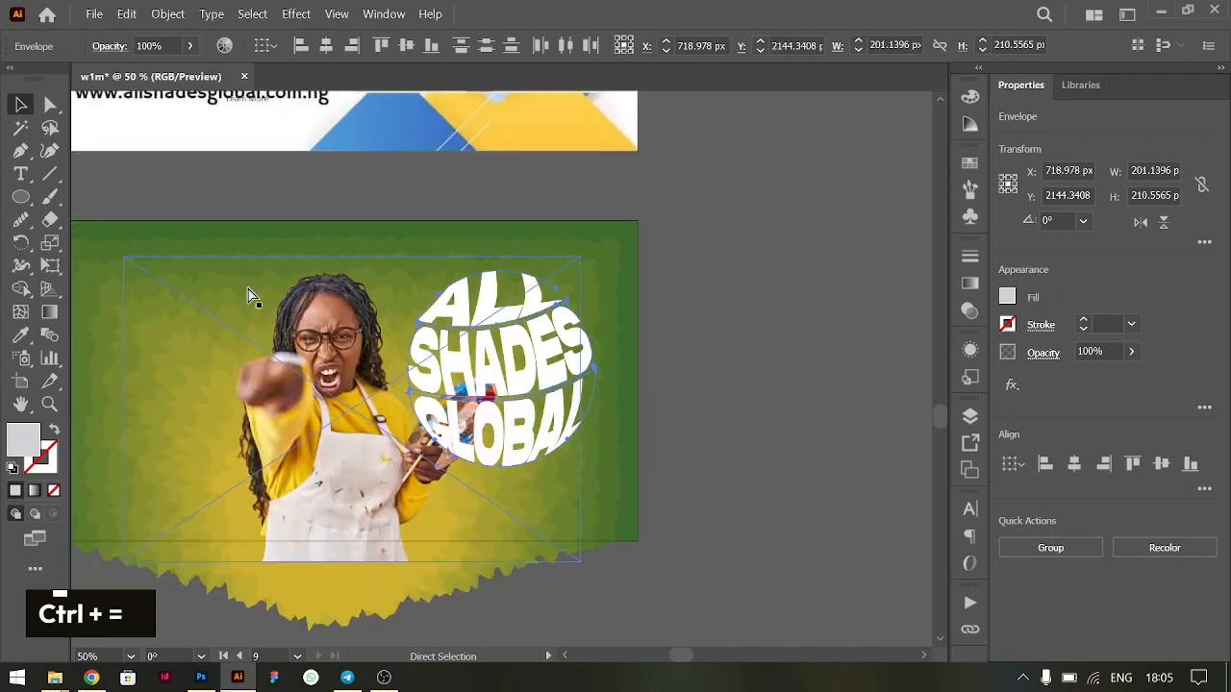
pyautogui.hotkey('ctrl', '-')
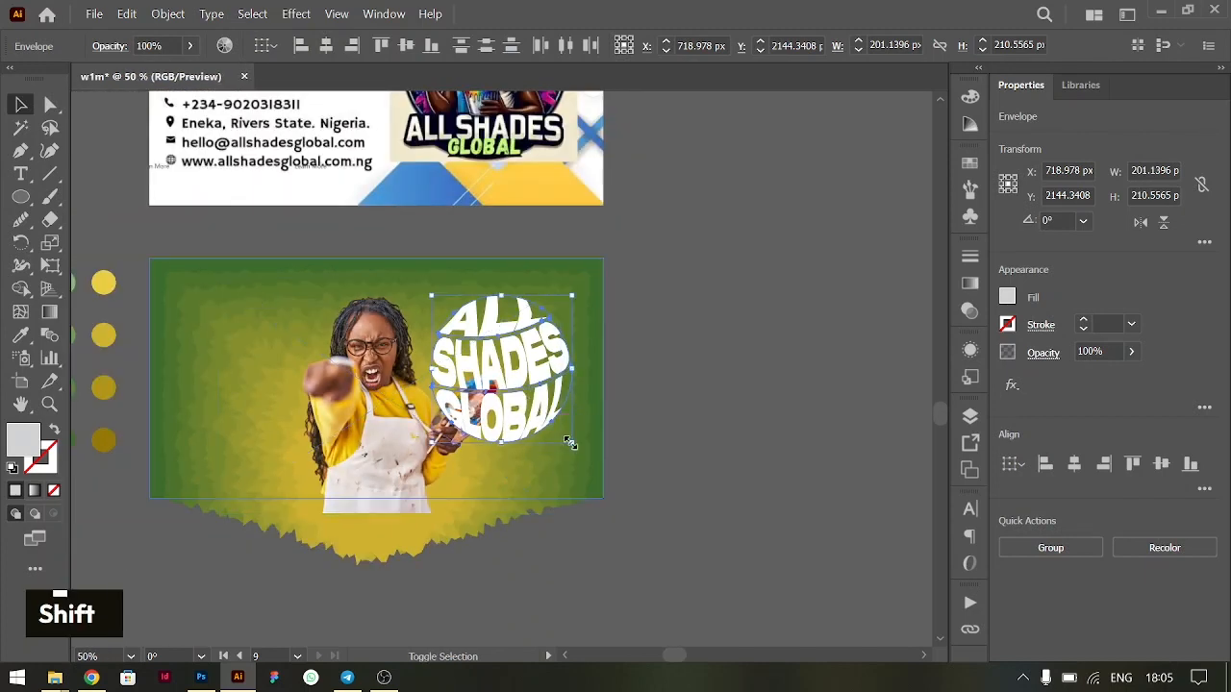
pyautogui.keyDown('shift'); pyautogui.click(568, 436); pyautogui.keyUp('shift')
pyautogui.moveTo(505, 379); pyautogui.dragTo(255, 389)
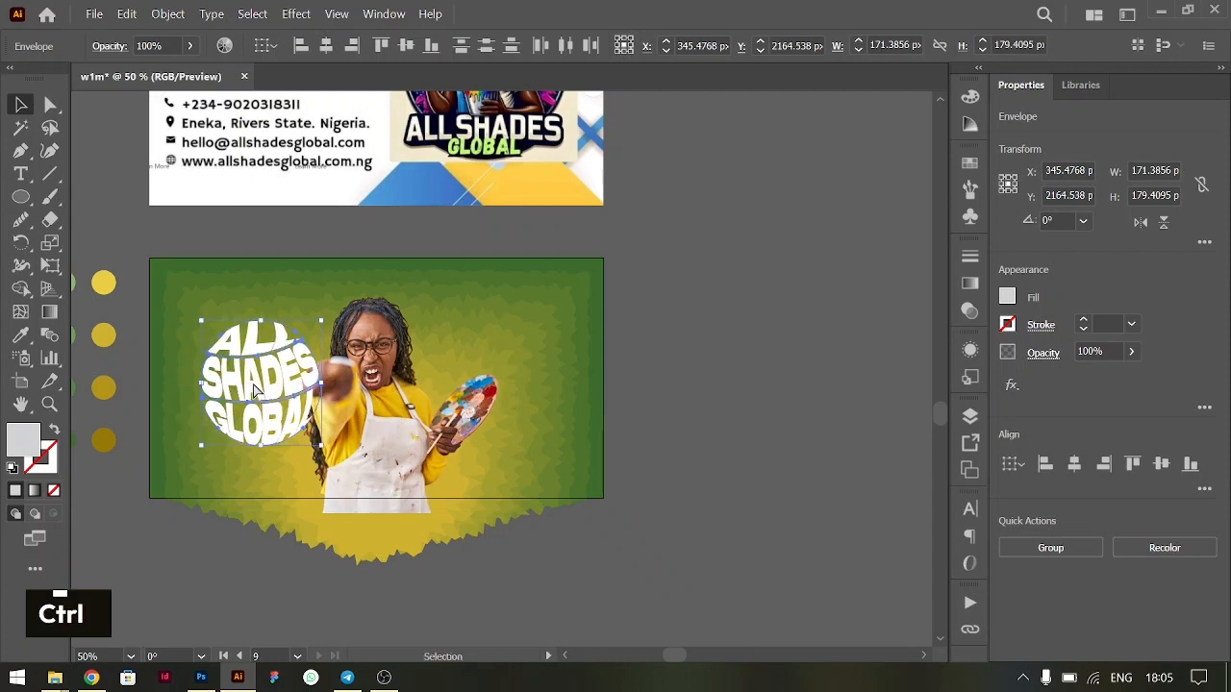
pyautogui.hotkey('ctrl', 'g')
# - Move the woman's photo toward the banner's right side and shift the background blend's yellow ellipse behind her, about 180 px wide
pyautogui.moveTo(366, 438); pyautogui.dragTo(450, 440)
pyautogui.doubleClick(346, 352)
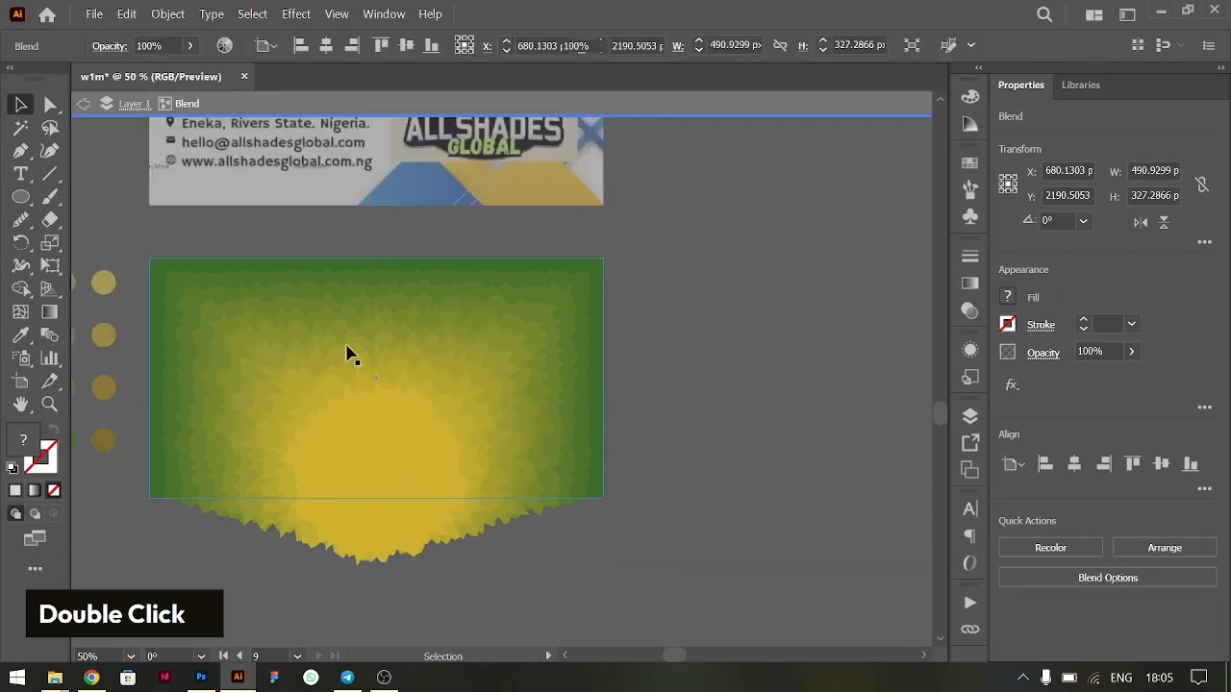
pyautogui.click(348, 456)
pyautogui.moveTo(348, 456); pyautogui.dragTo(472, 459)
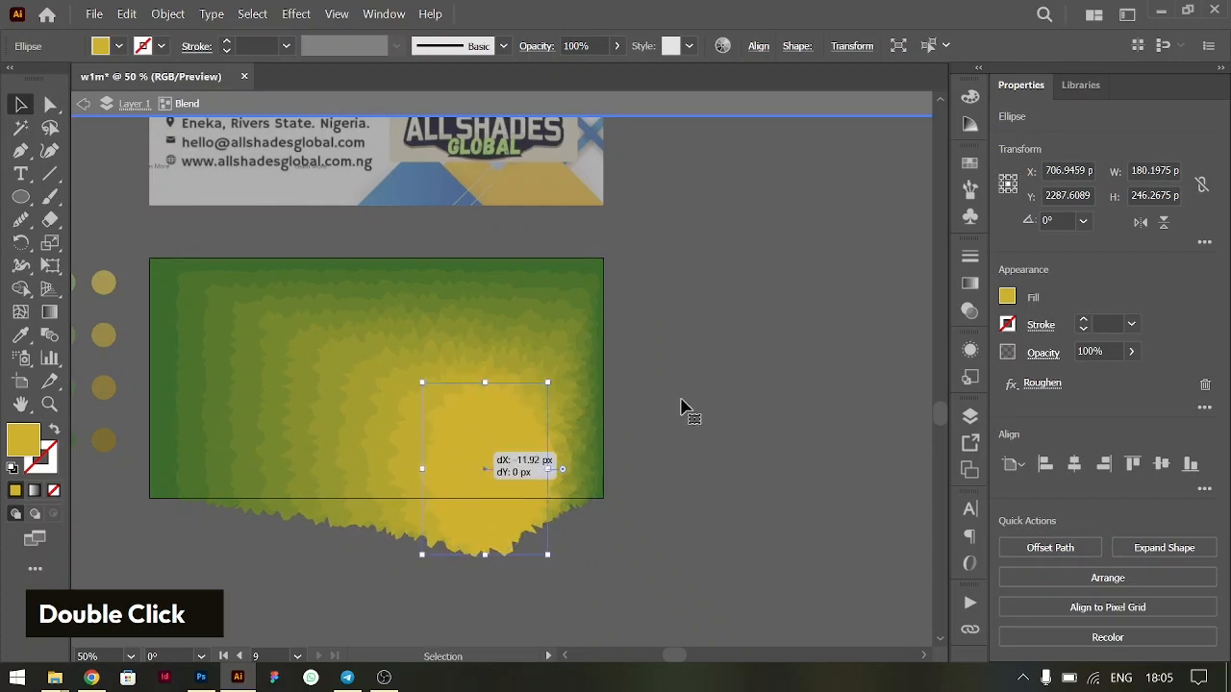
pyautogui.doubleClick(680, 407)
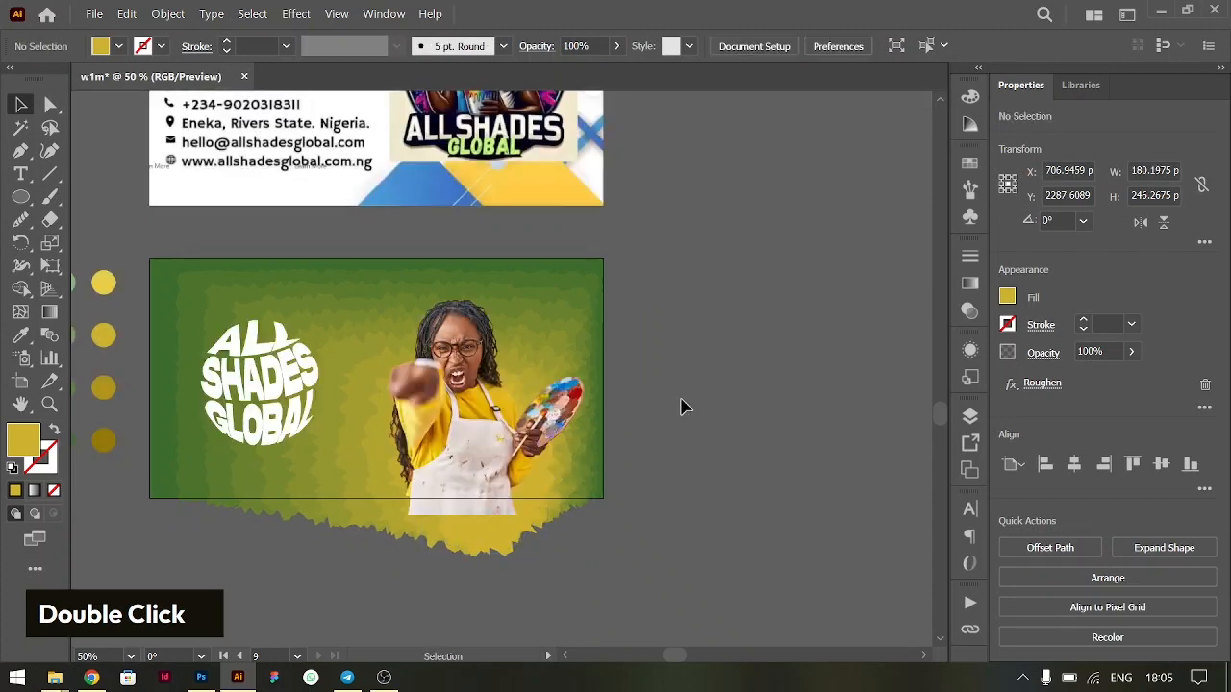
# - Widen the blend's yellow ellipse to about 188 px and shift it left by about 29 px
pyautogui.doubleClick(487, 529)
pyautogui.click(453, 459)
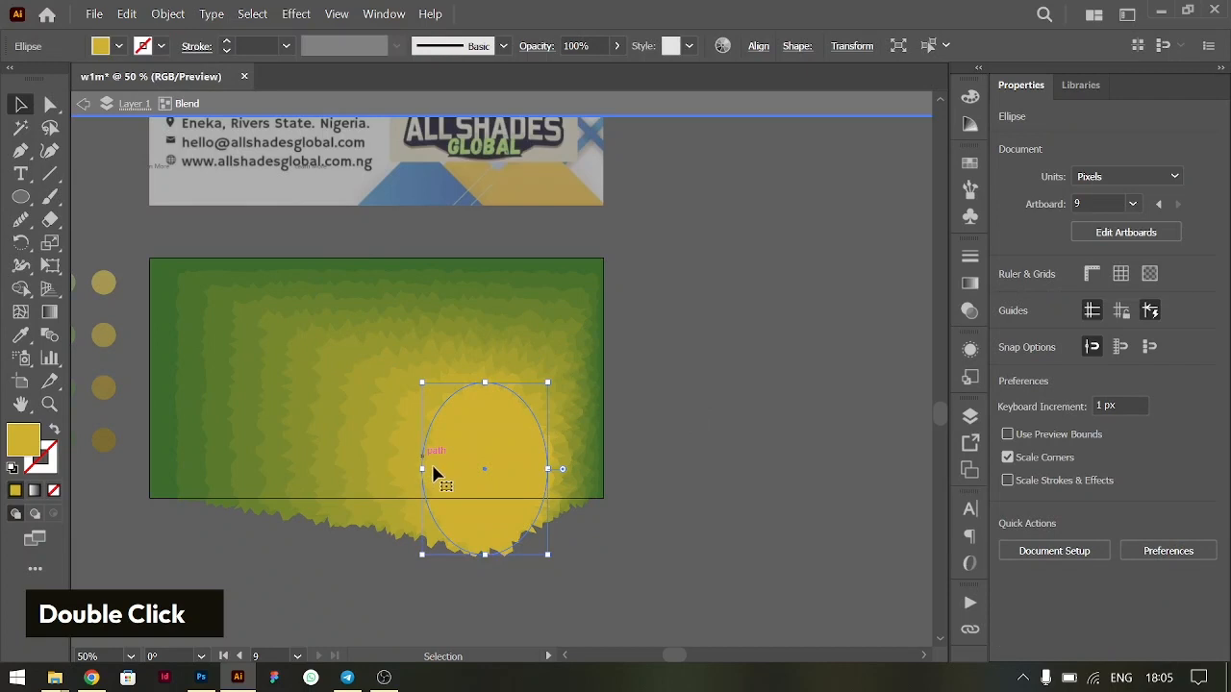
pyautogui.moveTo(478, 472); pyautogui.dragTo(462, 475)
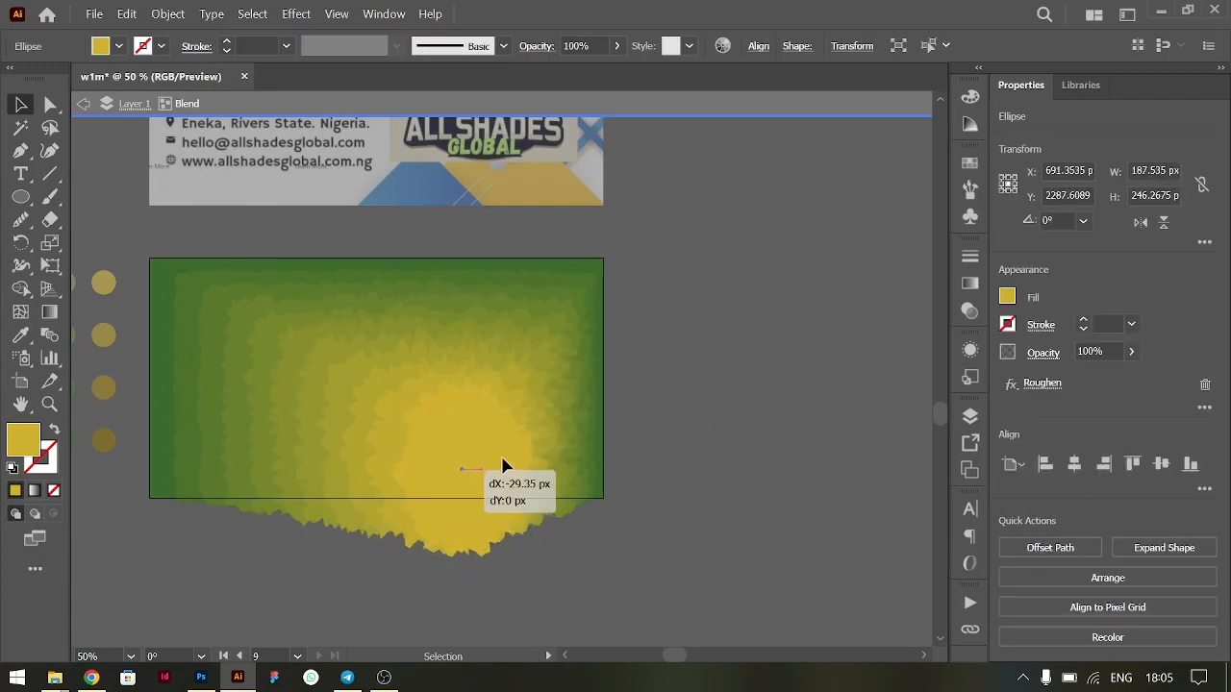
pyautogui.doubleClick(719, 452)
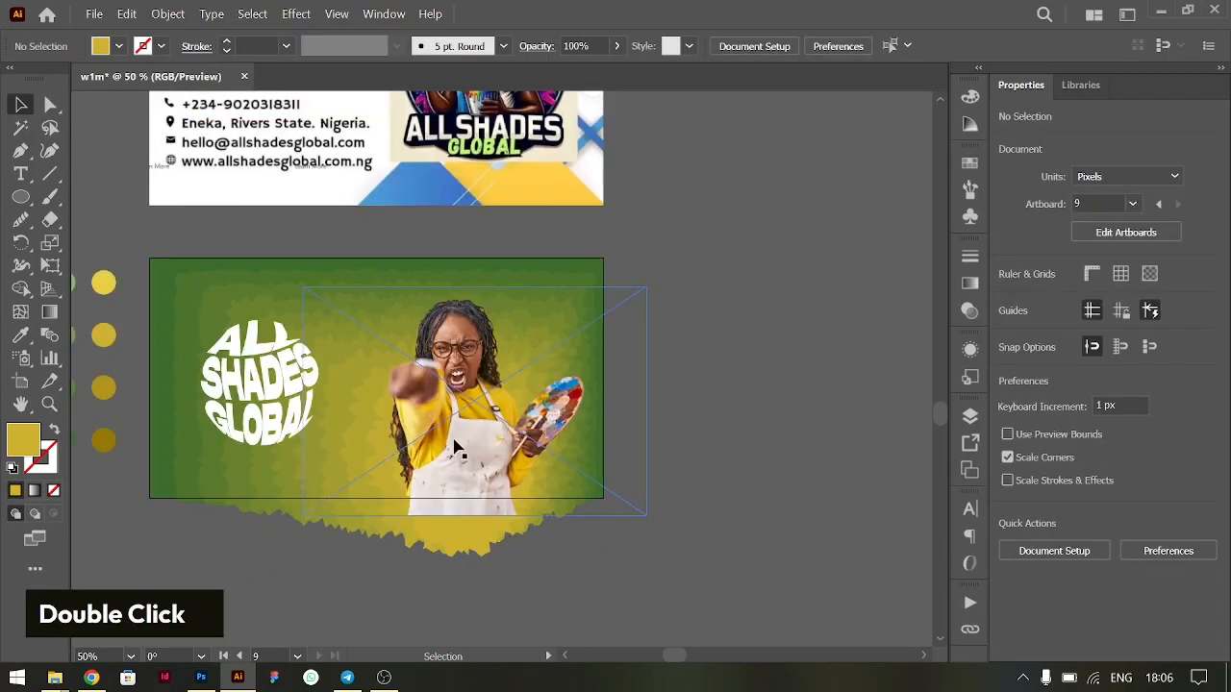
# - Set the background blend's spacing to 16 specified steps for a smoother green-to-yellow transition
pyautogui.doubleClick(227, 291)
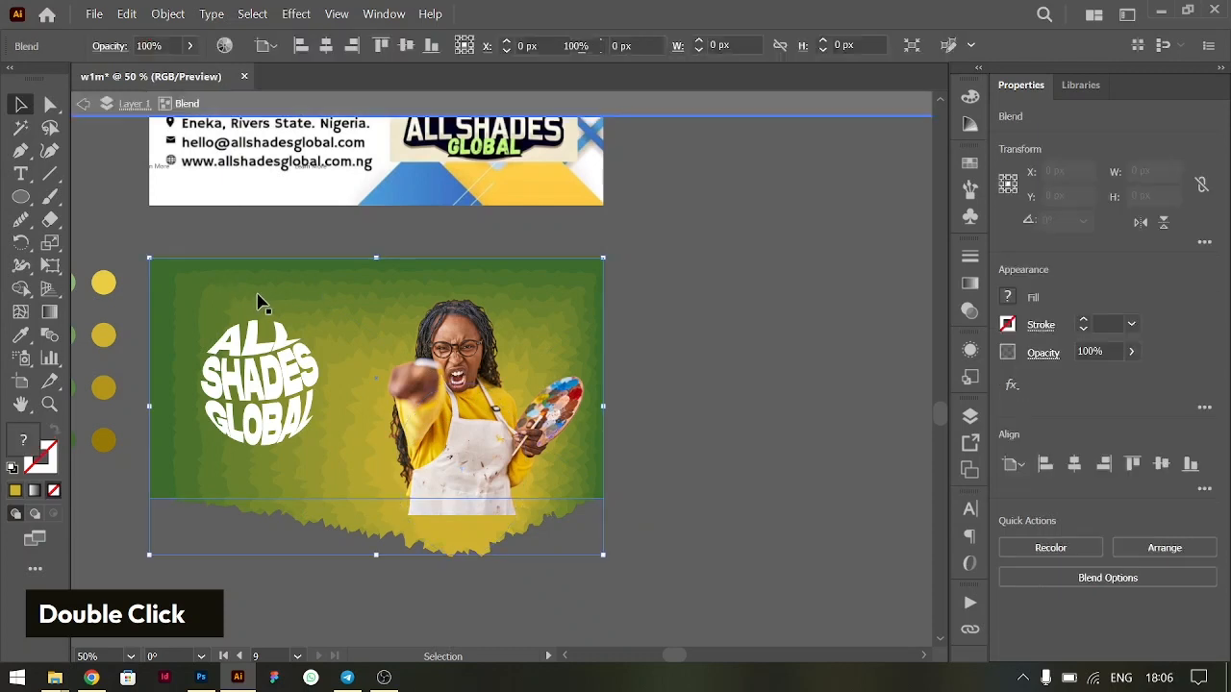
pyautogui.doubleClick(741, 365)
pyautogui.click(176, 275)
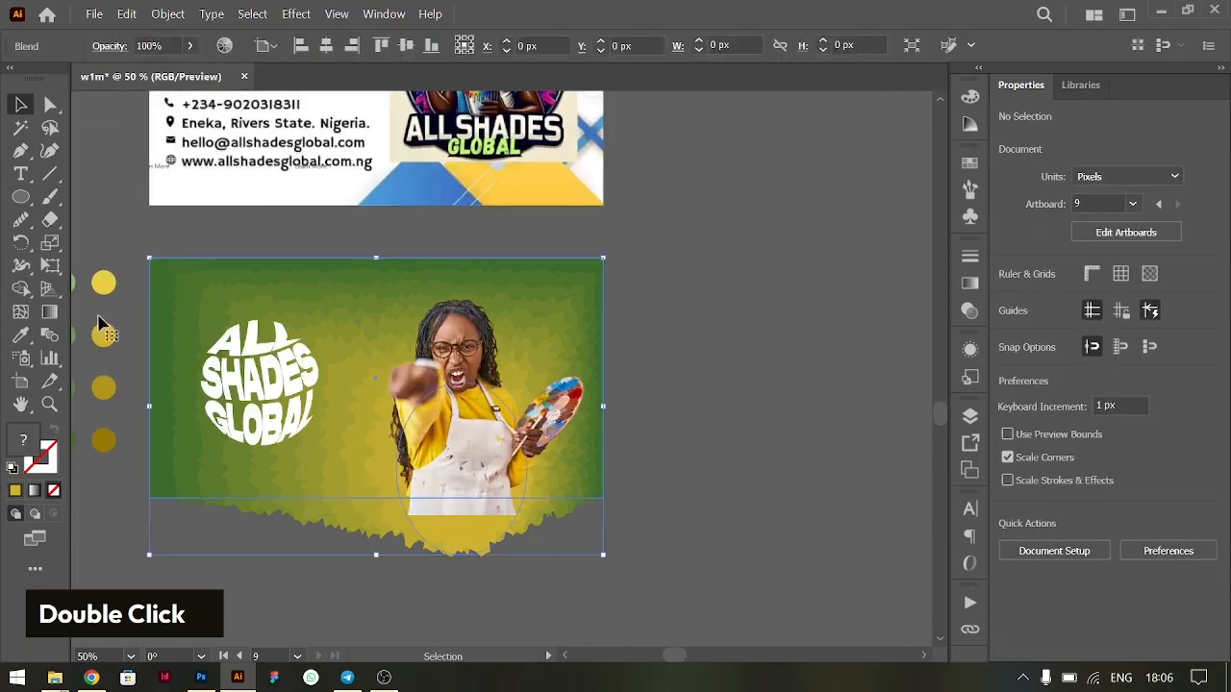
pyautogui.doubleClick(49, 335)
pyautogui.doubleClick(947, 249)
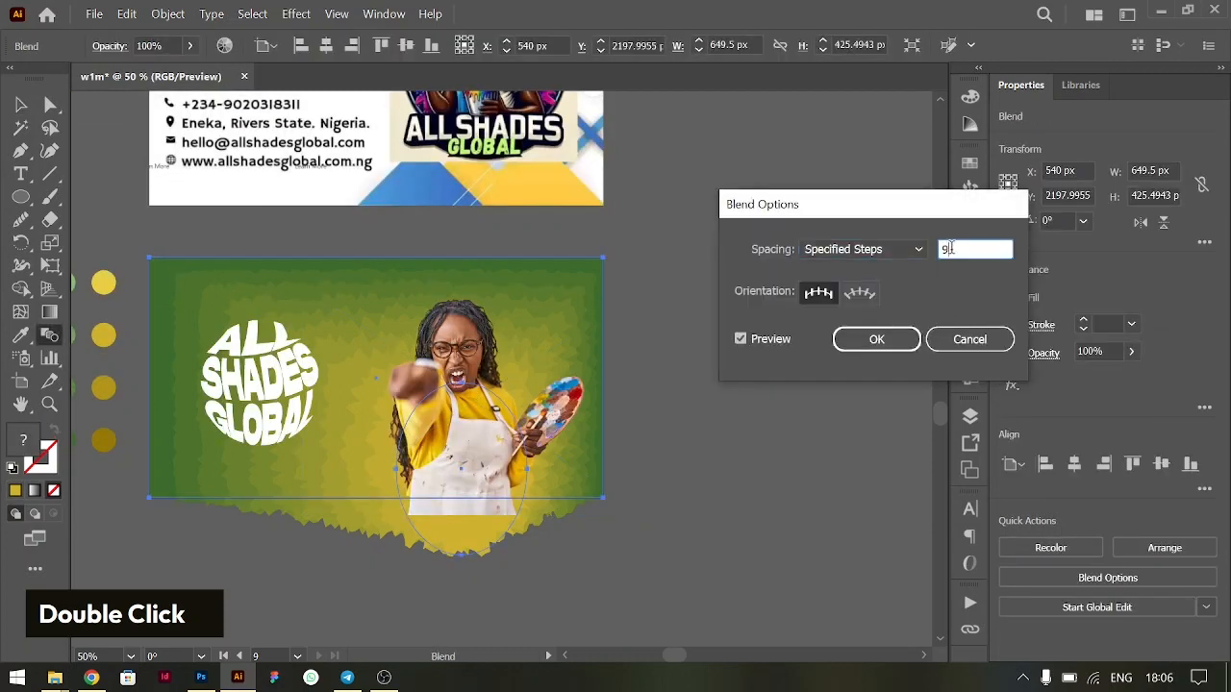
pyautogui.hotkey('shift', 'Up')
pyautogui.hotkey('shift', 'Up')
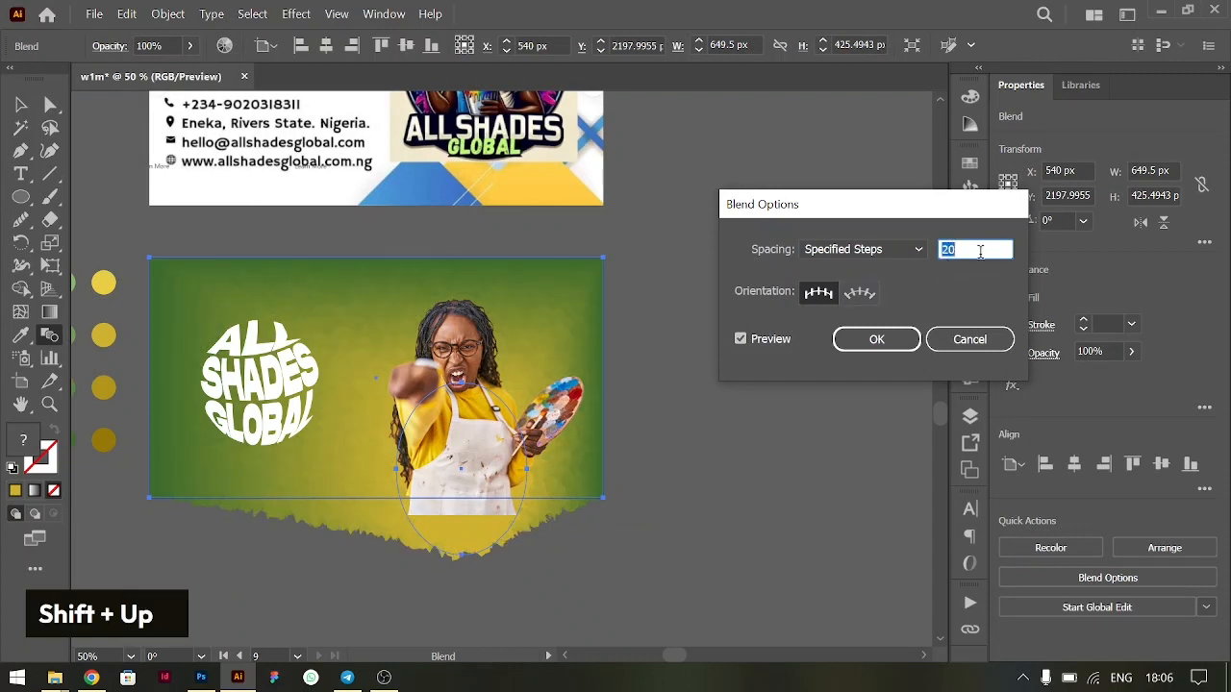
pyautogui.press('Down')
pyautogui.press('Down')
pyautogui.press('Down')
pyautogui.press('Return')
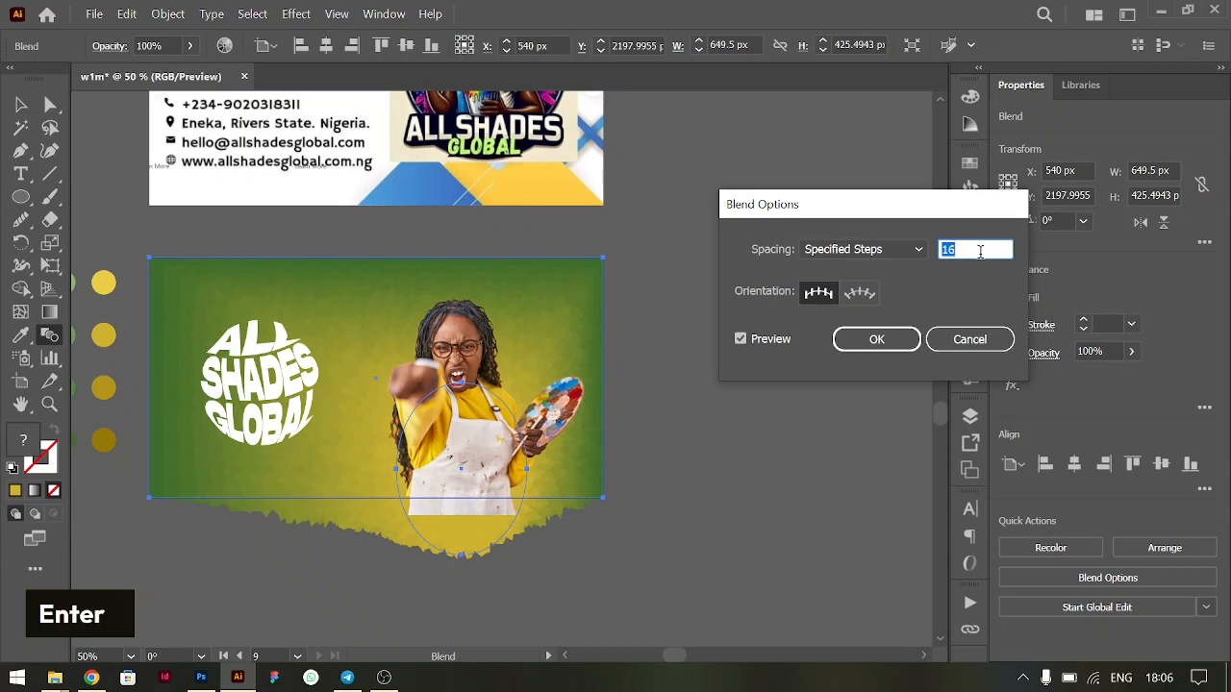
# - Enlarge the woman's photo proportionally to about 544 px wide and reposition it in the banner's right half
pyautogui.click(20, 104)
pyautogui.moveTo(486, 388); pyautogui.dragTo(486, 402)
pyautogui.moveTo(476, 306); pyautogui.dragTo(476, 281)
pyautogui.moveTo(444, 379); pyautogui.dragTo(434, 381)
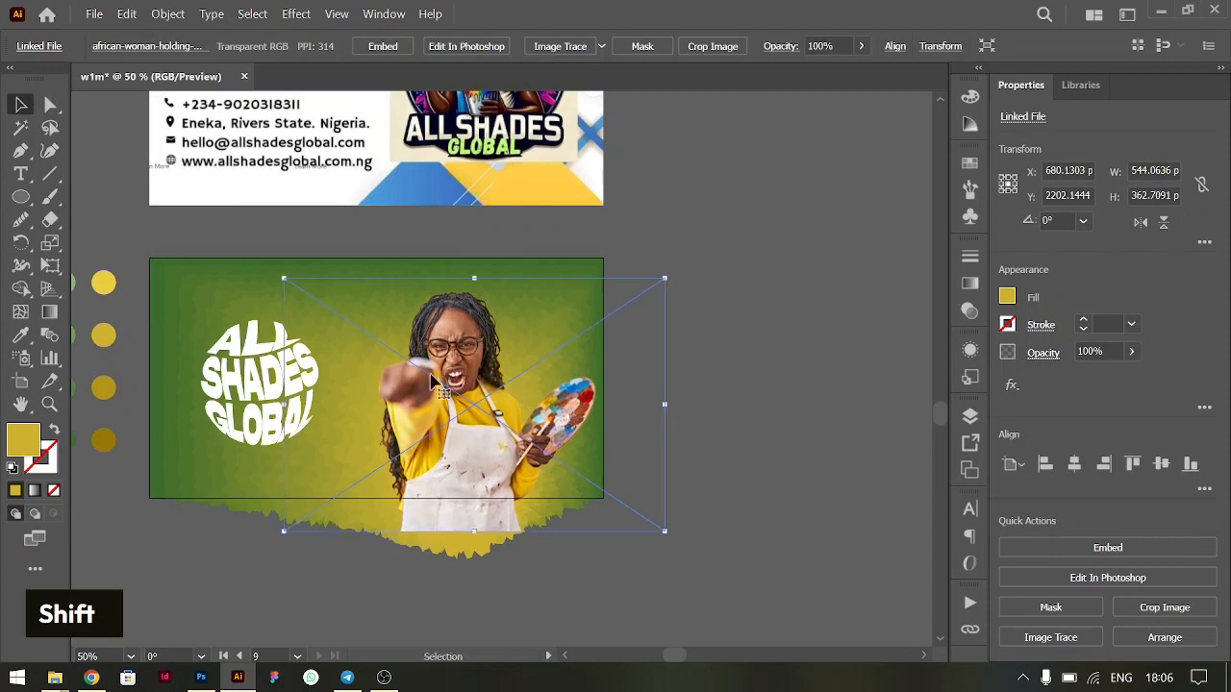
# - Draw a mustard yellow rectangular bar about 382 px wide and 41 px high across the banner's lower left, below the heading
pyautogui.rightClick(21, 200)
pyautogui.click(93, 201)
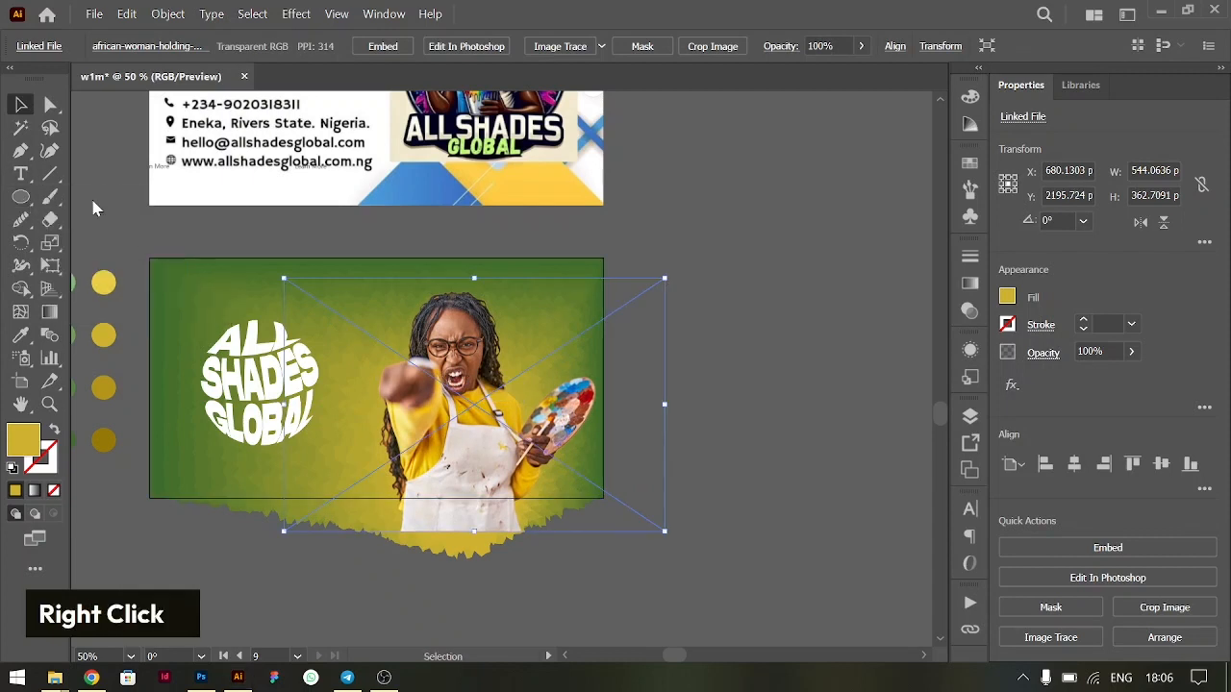
pyautogui.moveTo(179, 455); pyautogui.dragTo(433, 493)
pyautogui.moveTo(444, 490); pyautogui.dragTo(448, 483)
pyautogui.click(21, 105)
pyautogui.moveTo(343, 467); pyautogui.dragTo(337, 454)
# - Enlarge the warped heading group to about 209 px wide and place it directly above the yellow bar
pyautogui.click(279, 395)
pyautogui.moveTo(279, 394); pyautogui.dragTo(356, 360)
pyautogui.moveTo(279, 277); pyautogui.dragTo(295, 364)
pyautogui.hotkey('ctrl', 'z')
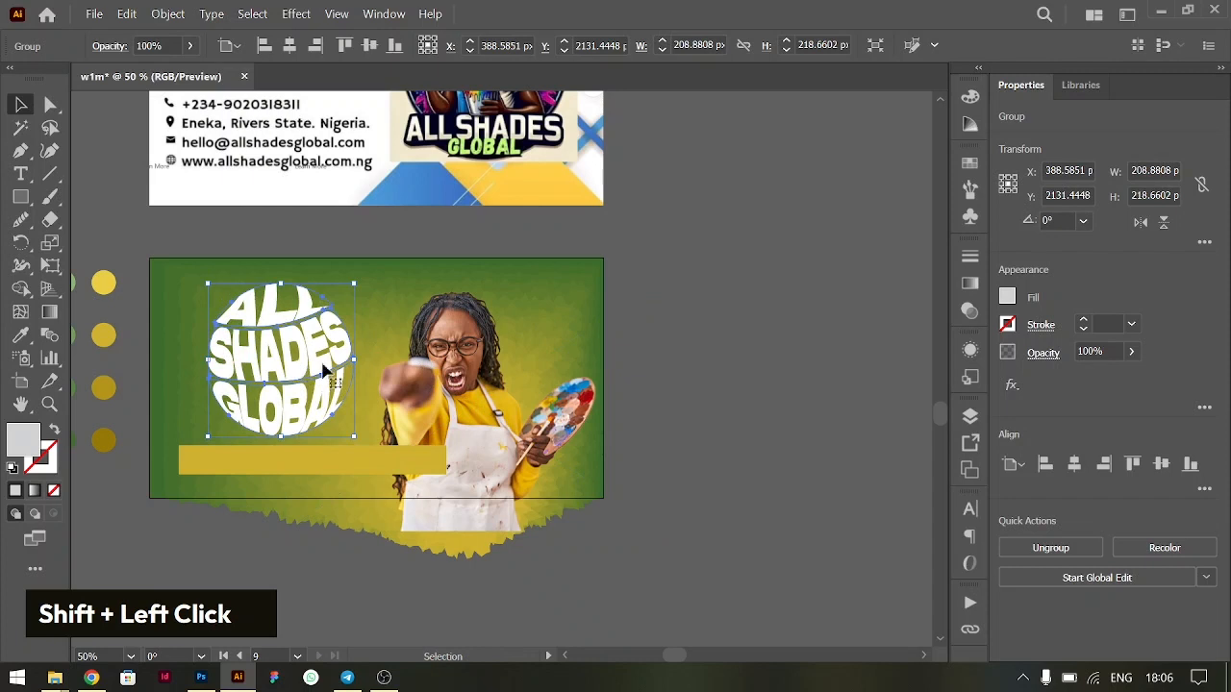
# - Move the yellow bar slightly down to widen the gap beneath the warped heading
pyautogui.moveTo(315, 450); pyautogui.dragTo(315, 465)
pyautogui.hscroll(-3, 375, 468)
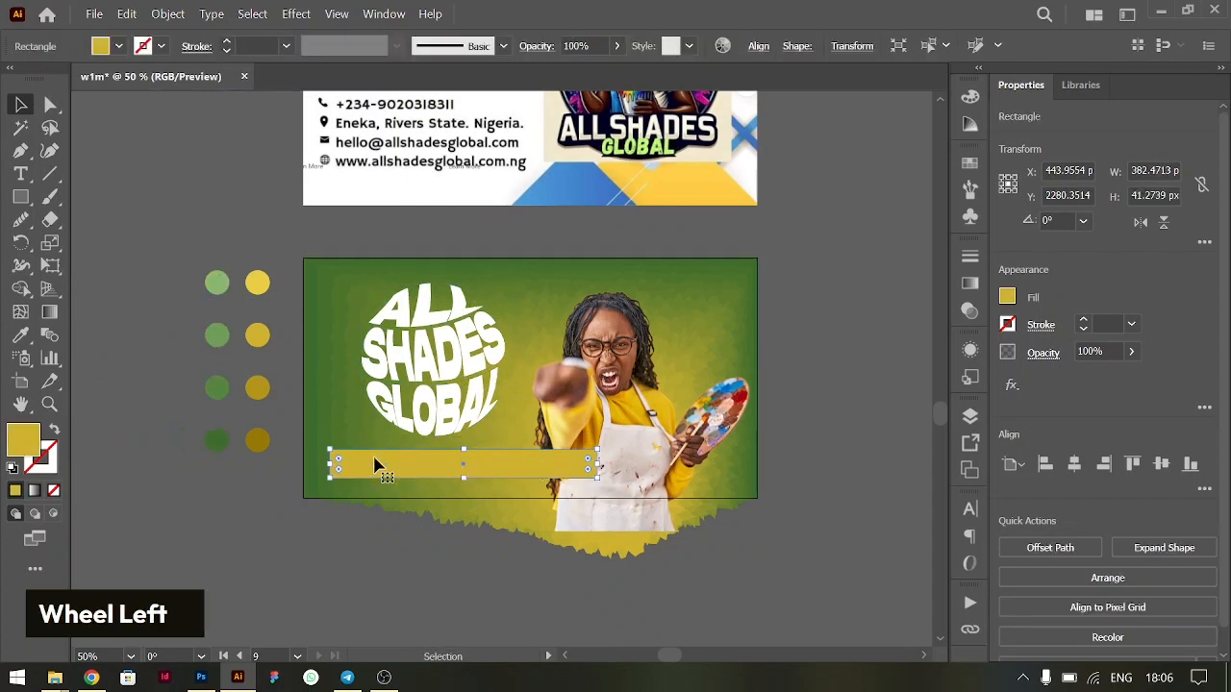
pyautogui.click(653, 388)
pyautogui.click(827, 260)
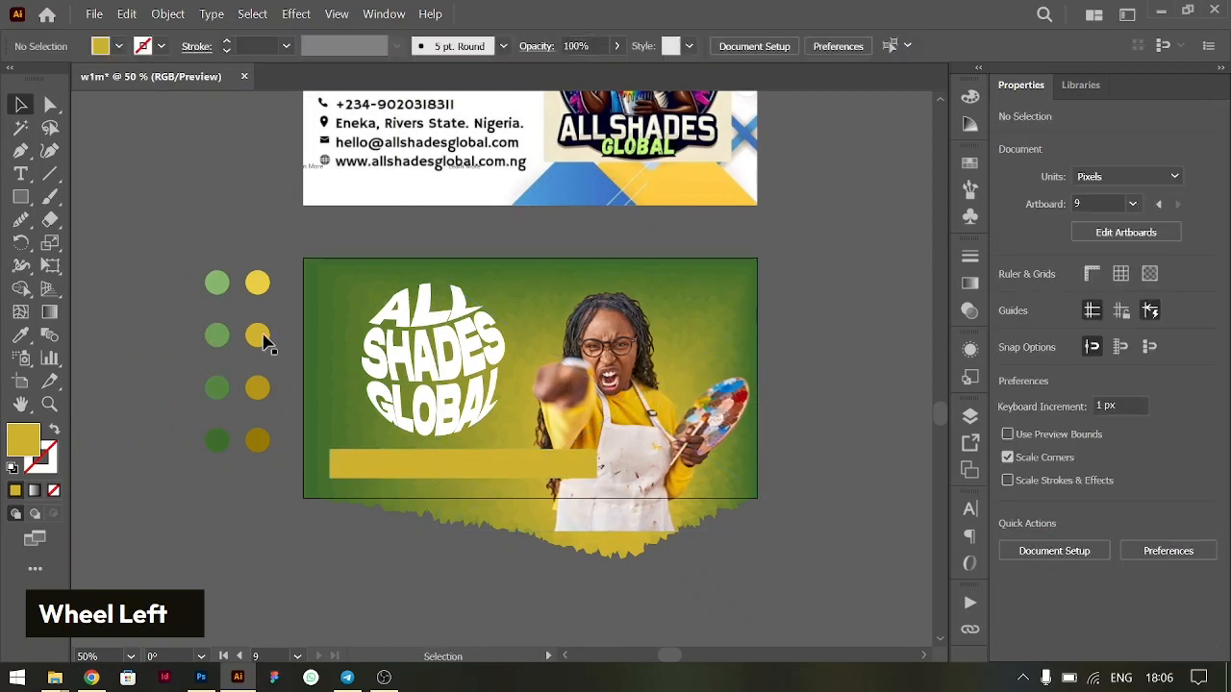
# - Duplicate the yellow bar about 8 px right and 6 px down, and send the copy behind the original
pyautogui.keyDown('alt'); pyautogui.click(429, 470); pyautogui.keyUp('alt')
pyautogui.moveTo(461, 471); pyautogui.dragTo(467, 474)
pyautogui.press('Up')
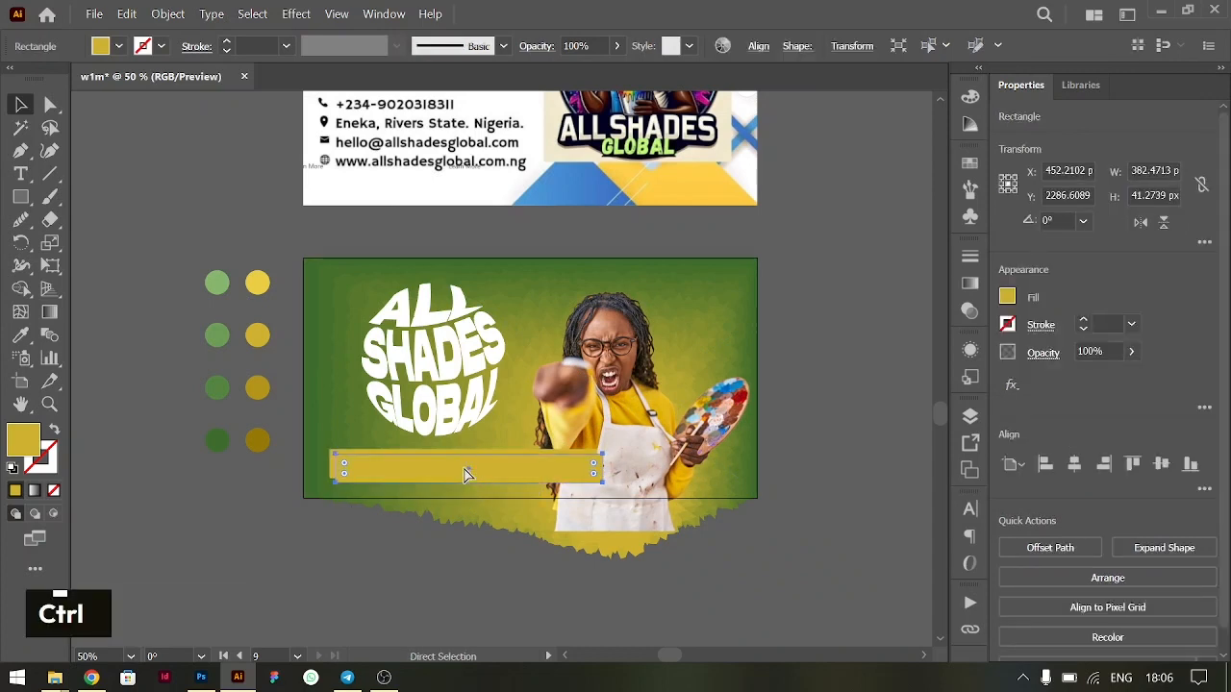
pyautogui.hotkey('ctrl', '[')
# - Fill the rear bar with the darkest green sampled from the palette circles
pyautogui.press('i')
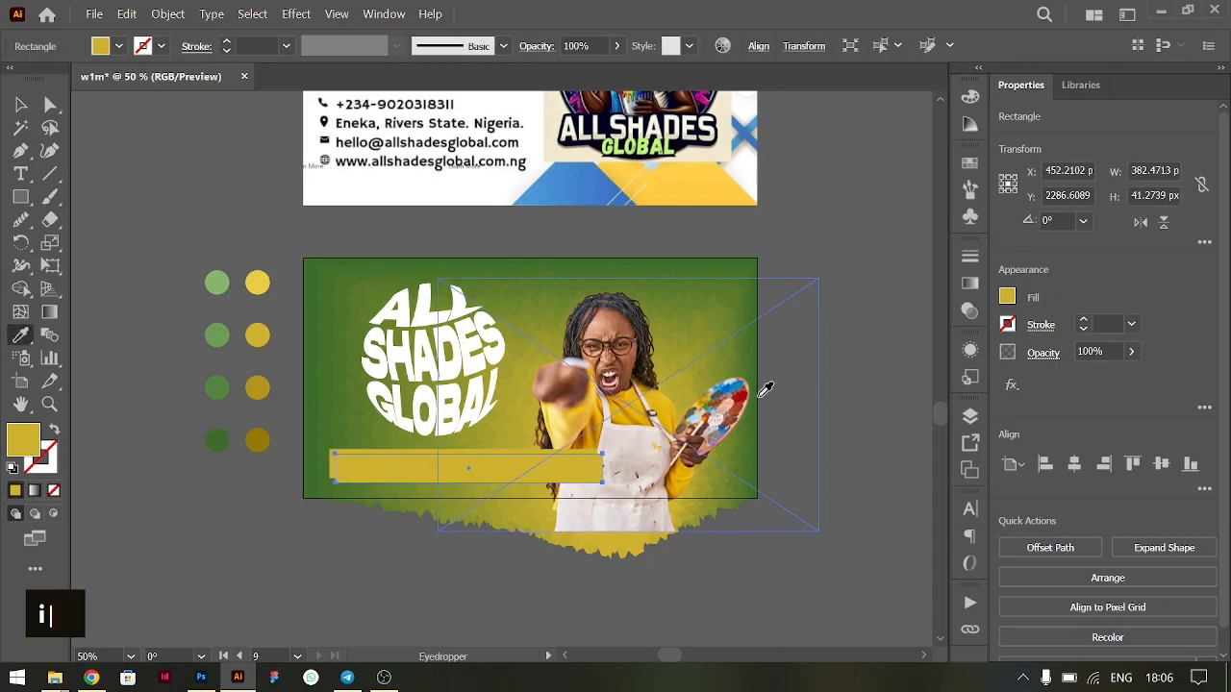
pyautogui.click(219, 439)
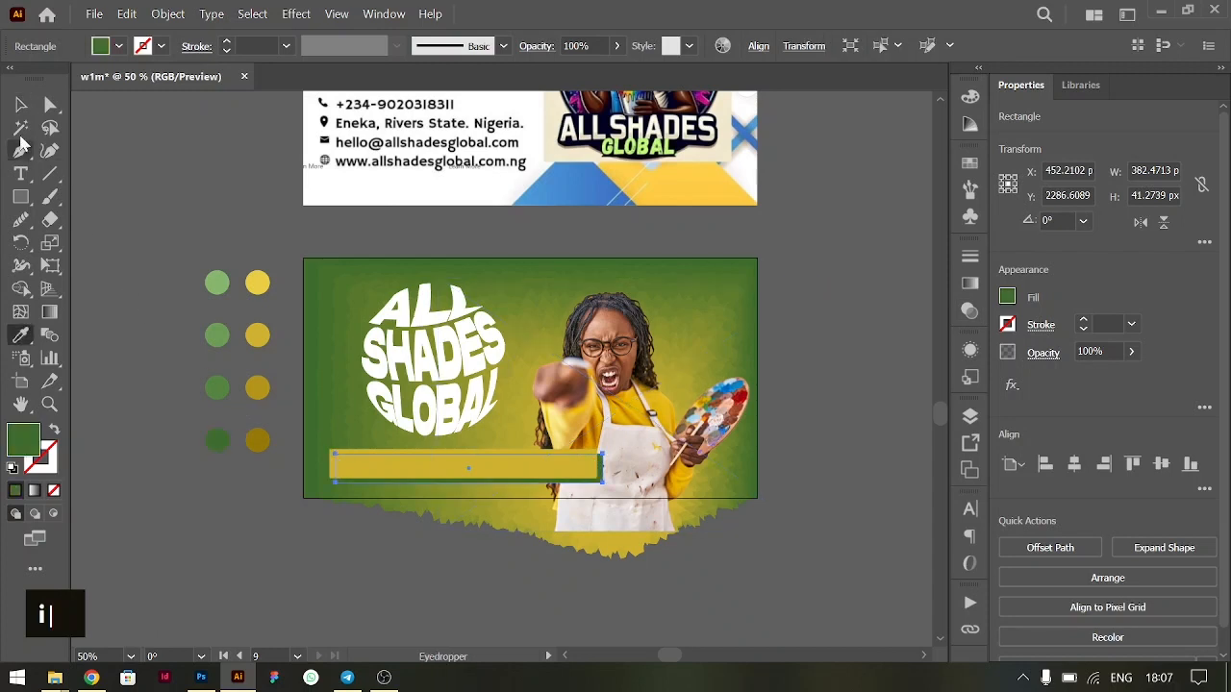
pyautogui.click(22, 106)
pyautogui.hotkey('ctrl', '=')
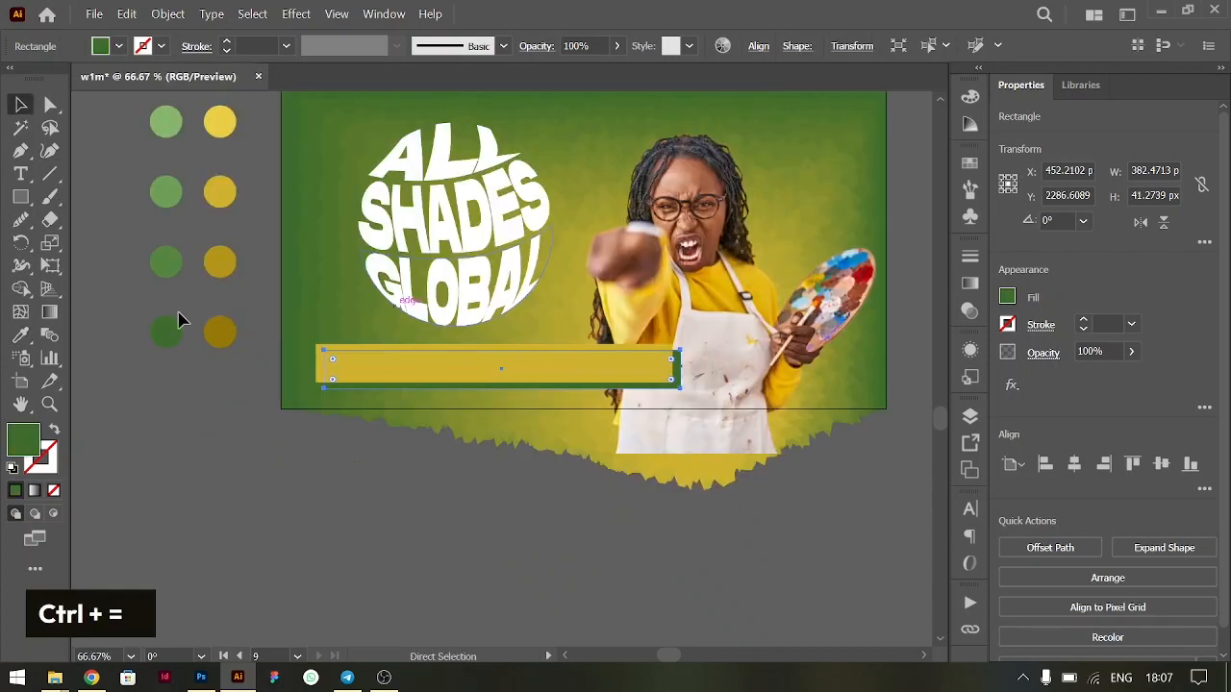
# - Fill the rear bar with the palette's lightest green and nudge it 1 px up and 4 px left
pyautogui.press('i')
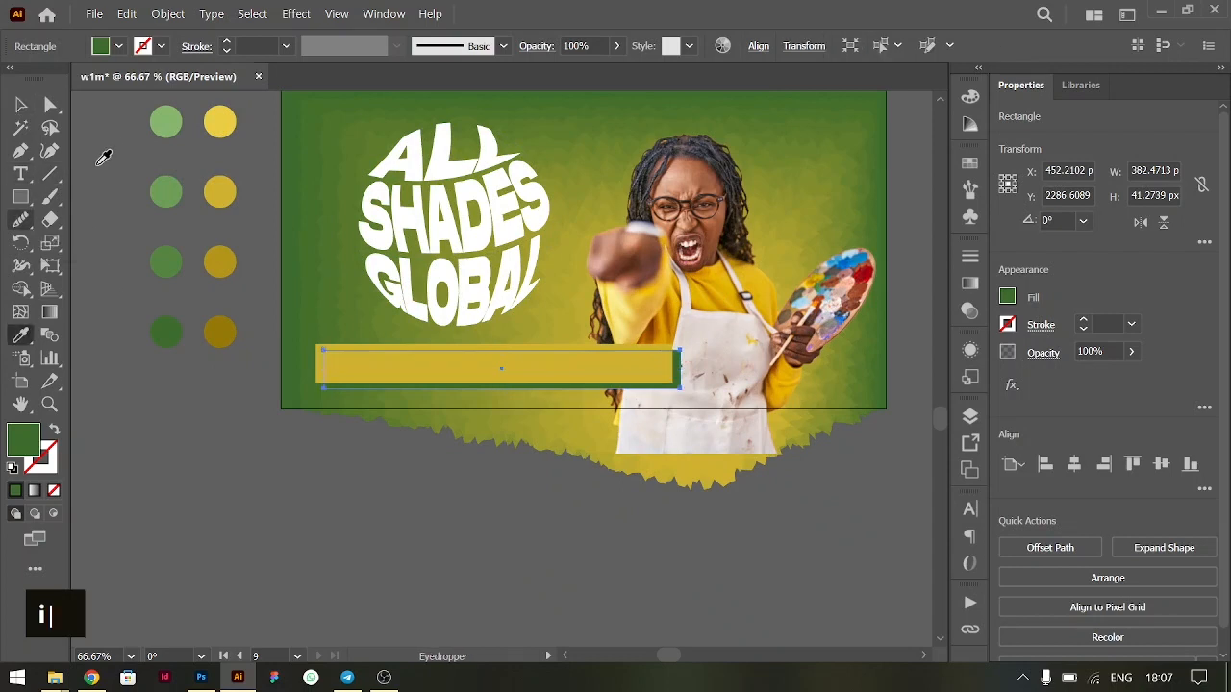
pyautogui.click(166, 121)
pyautogui.click(21, 106)
pyautogui.press('Up')
pyautogui.press('Left')
pyautogui.press('Left')
pyautogui.press('Left')
pyautogui.press('Left')
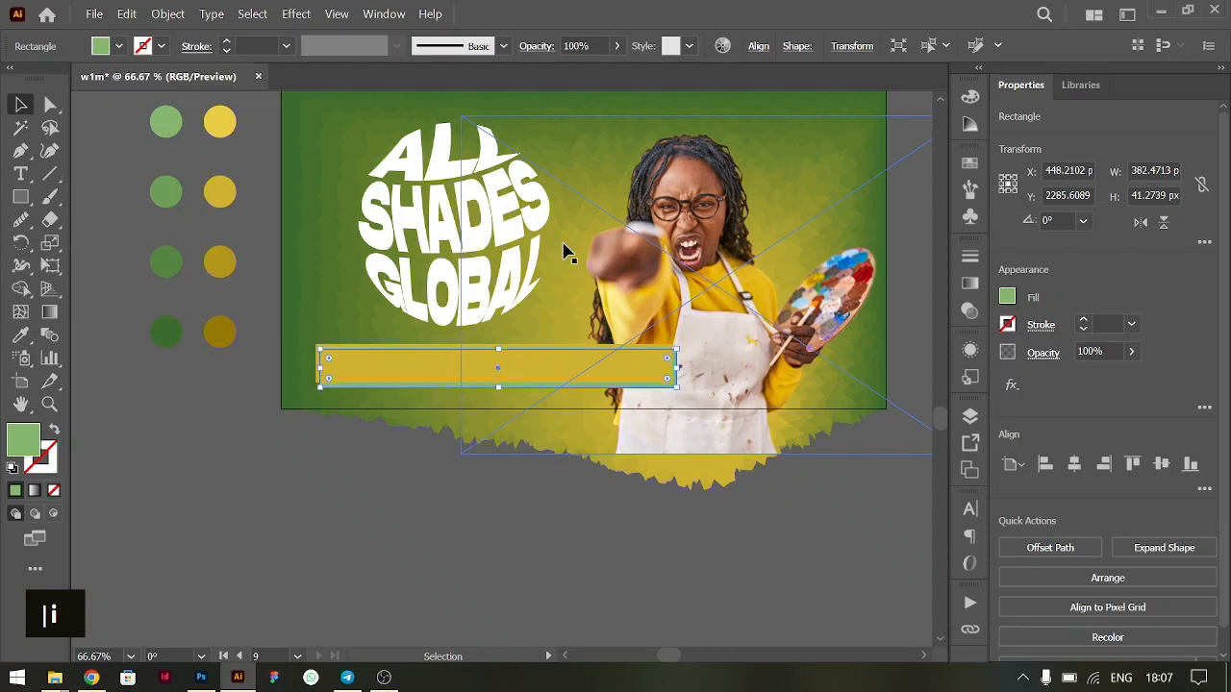
# - Shift the woman's photo about 4 px right and move the warped heading group slightly right above the bar
pyautogui.click(673, 453)
pyautogui.hscroll(3, 673, 453)
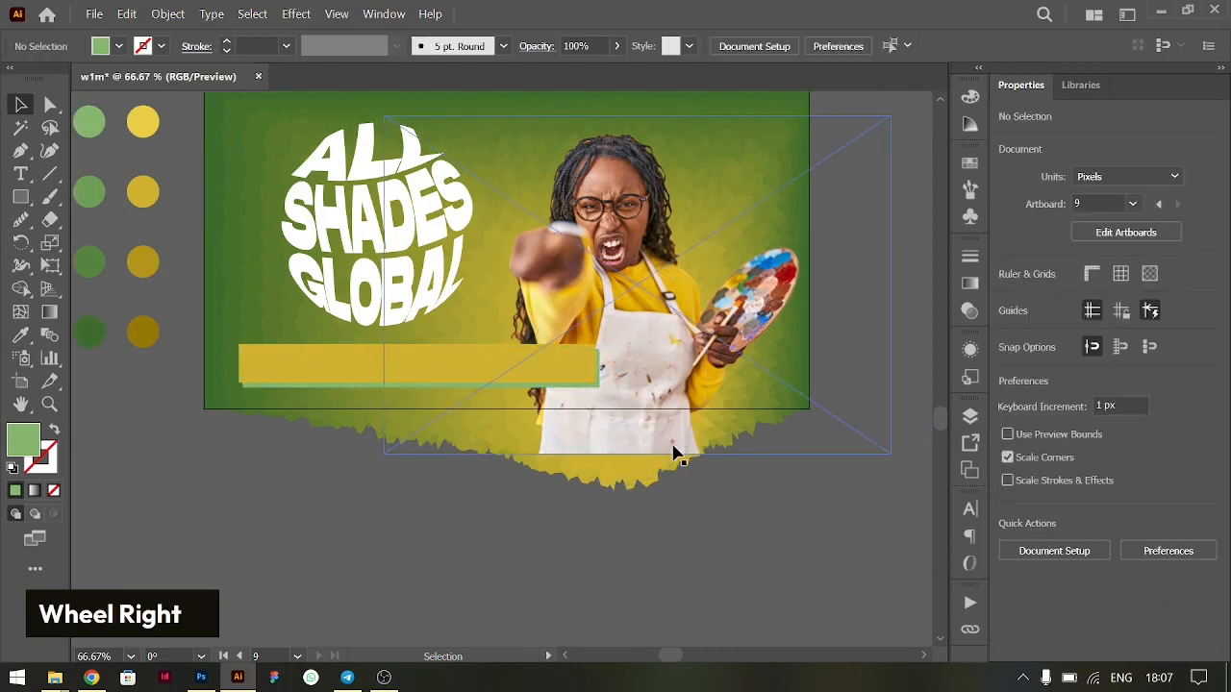
pyautogui.scroll(1, 675, 453)
pyautogui.scroll(1, 673, 453)
pyautogui.moveTo(605, 339); pyautogui.dragTo(610, 338)
pyautogui.moveTo(344, 299); pyautogui.dragTo(345, 300)
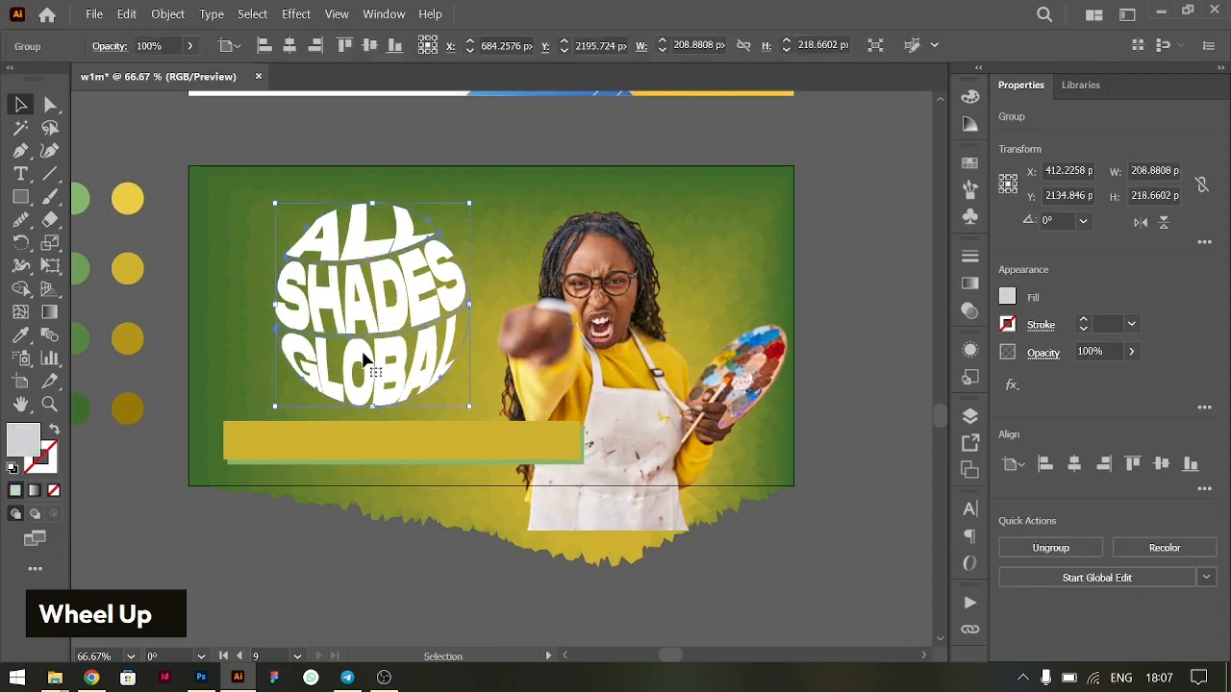
# - Compare the redesigned banner with the original banner above it, checking the contact details and the placement of heading, bar and photo
pyautogui.hotkey('ctrl', '-')
pyautogui.scroll(1, 507, 402)
pyautogui.scroll(-1, 507, 402)
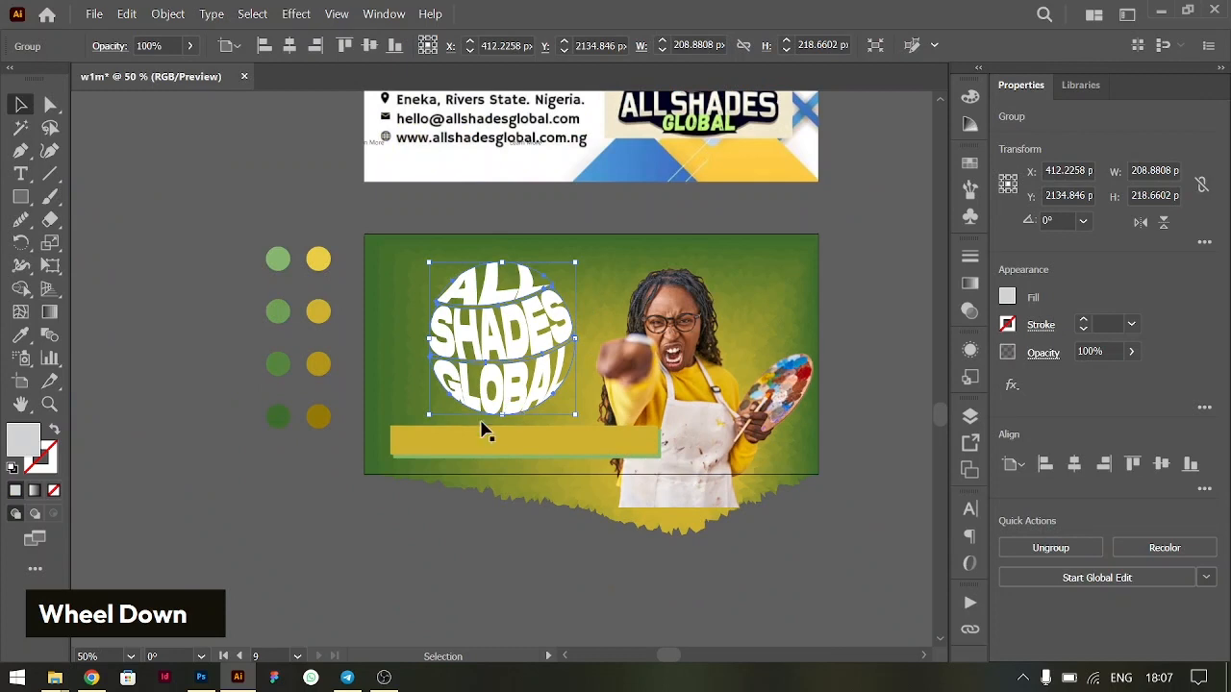
pyautogui.click(424, 455)
pyautogui.hotkey('ctrl', '=')
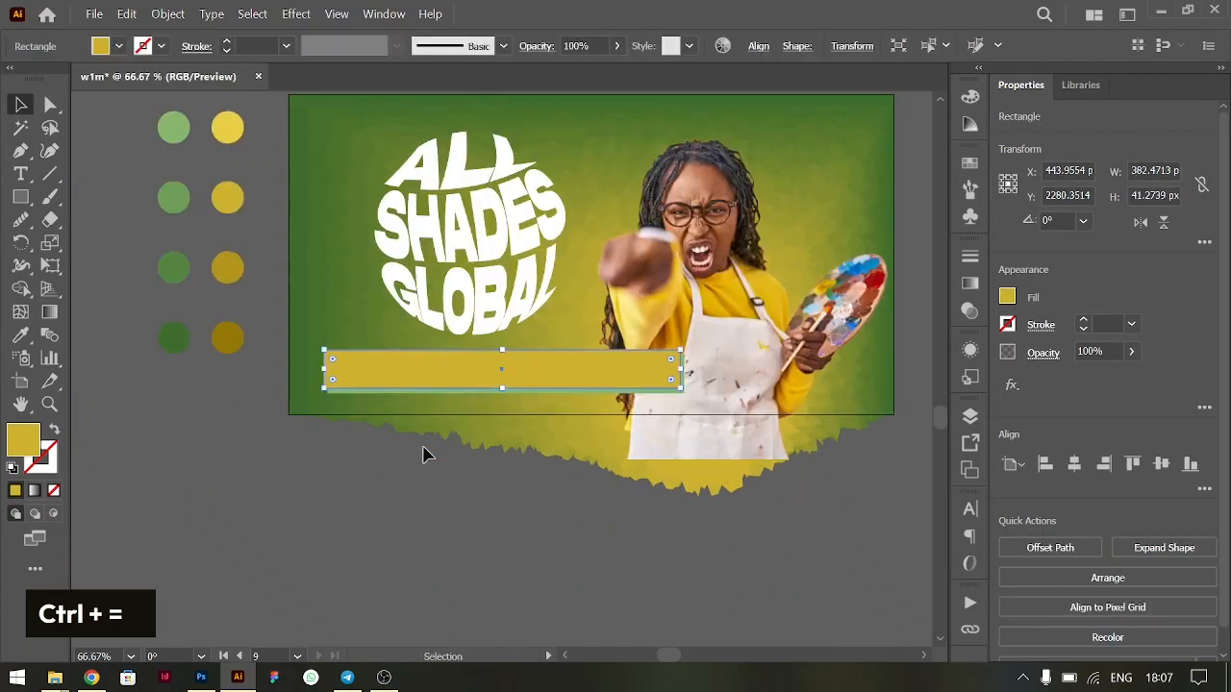
pyautogui.scroll(2, 424, 455)
pyautogui.scroll(2, 424, 455)
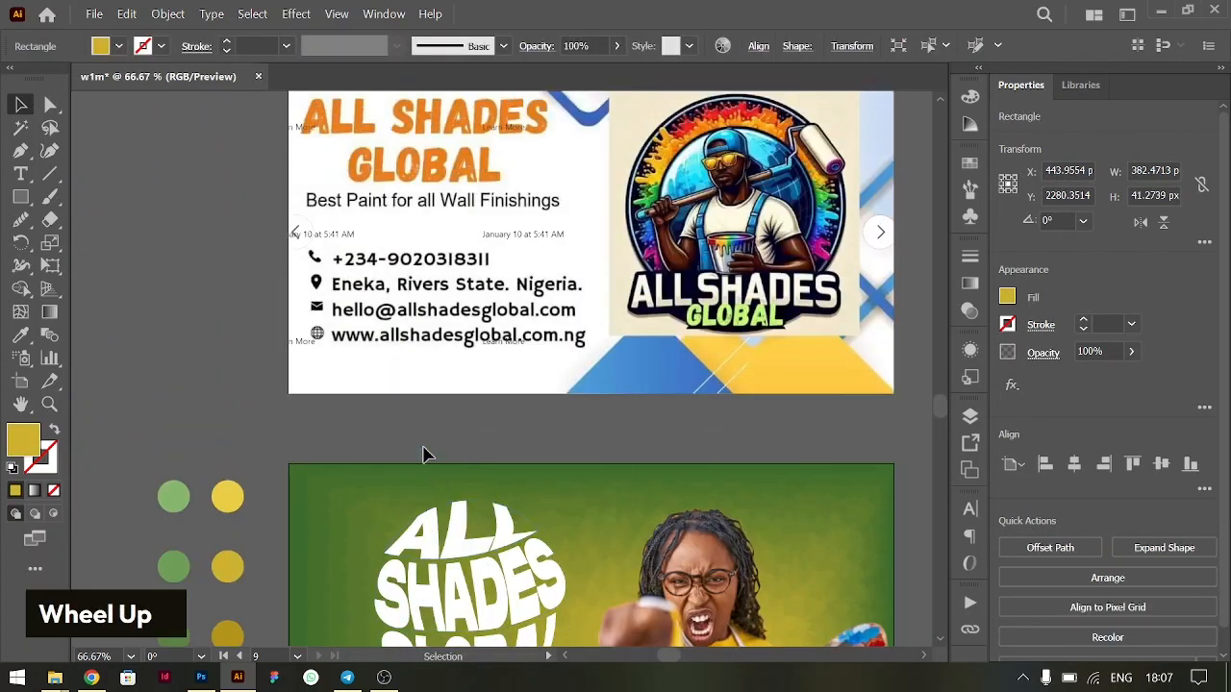
pyautogui.scroll(-2, 424, 455)
pyautogui.scroll(-1, 424, 455)
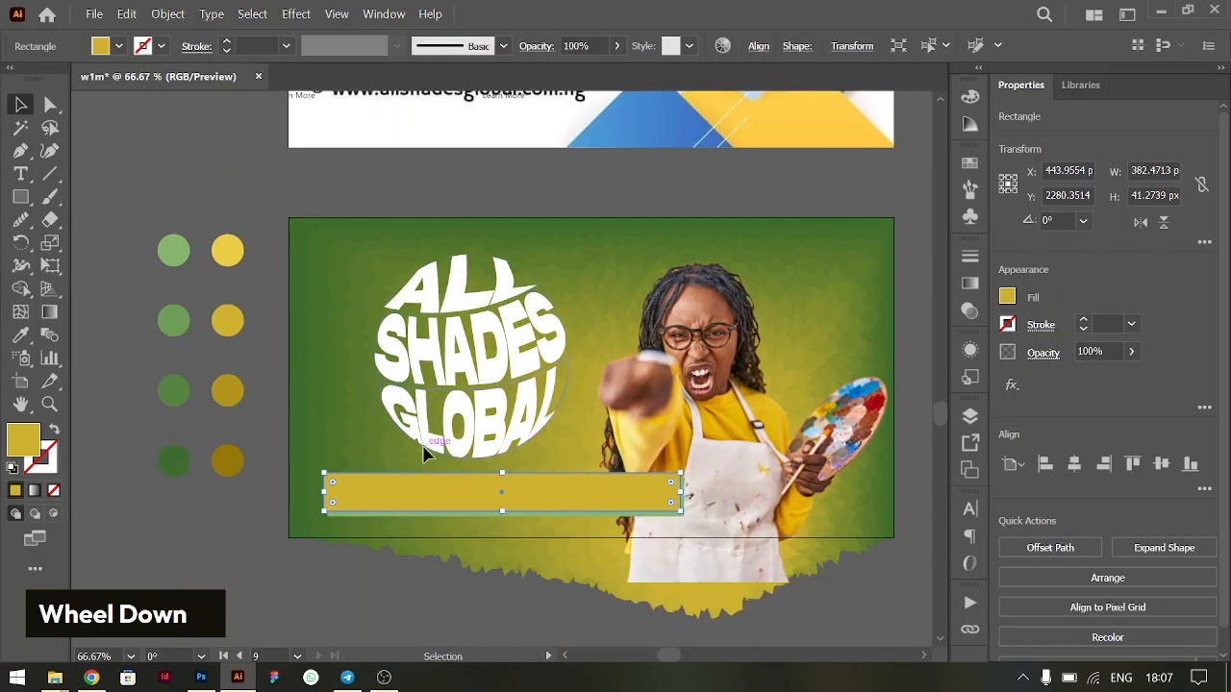
pyautogui.scroll(-2, 424, 455)
pyautogui.hscroll(1, 424, 454)
pyautogui.hscroll(1, 424, 455)
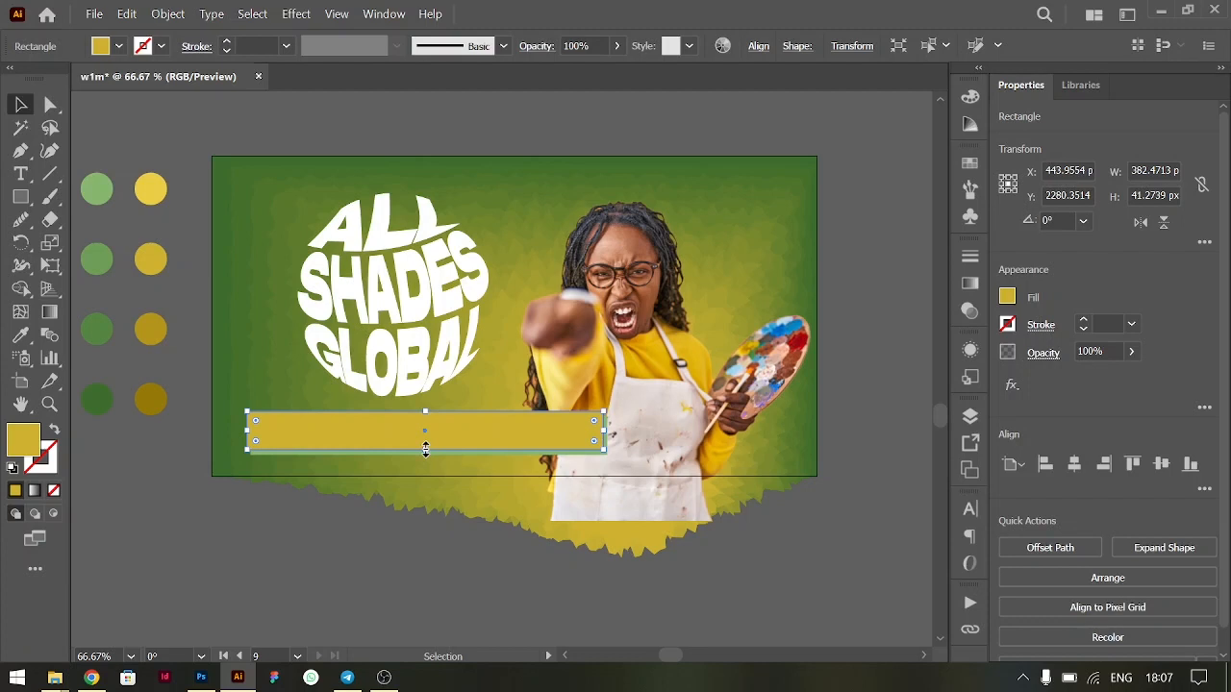
pyautogui.hotkey('ctrl', '-')
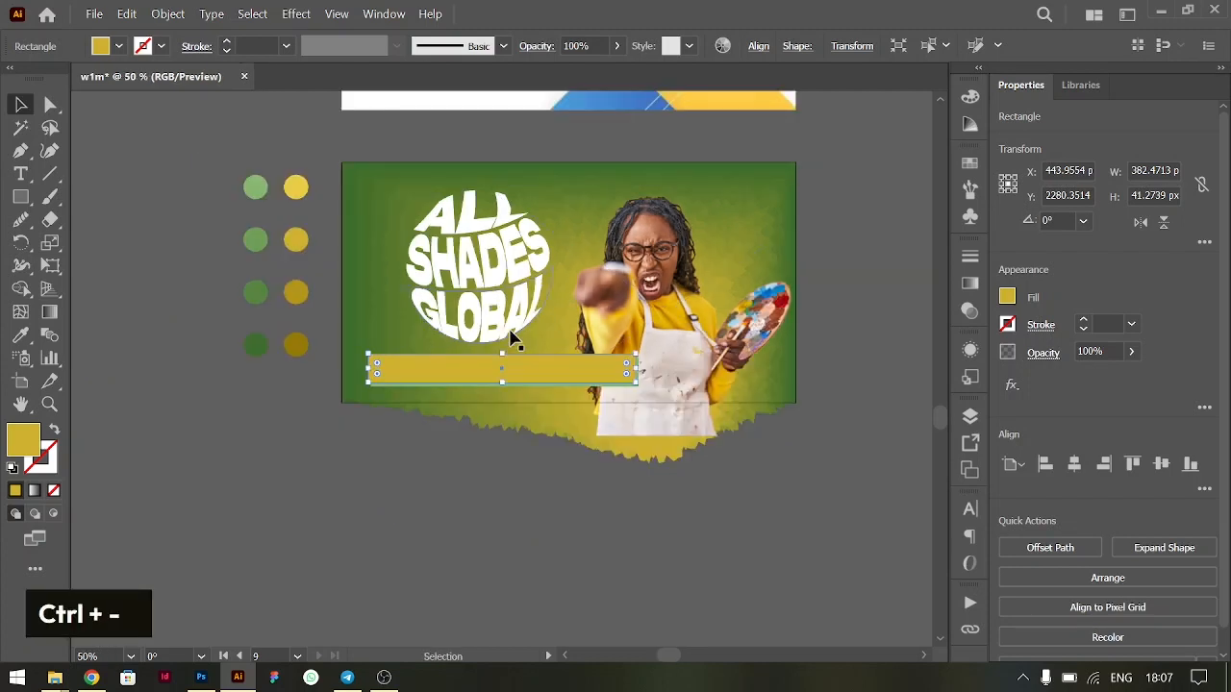
pyautogui.hscroll(3, 511, 337)
pyautogui.hscroll(-1, 511, 336)
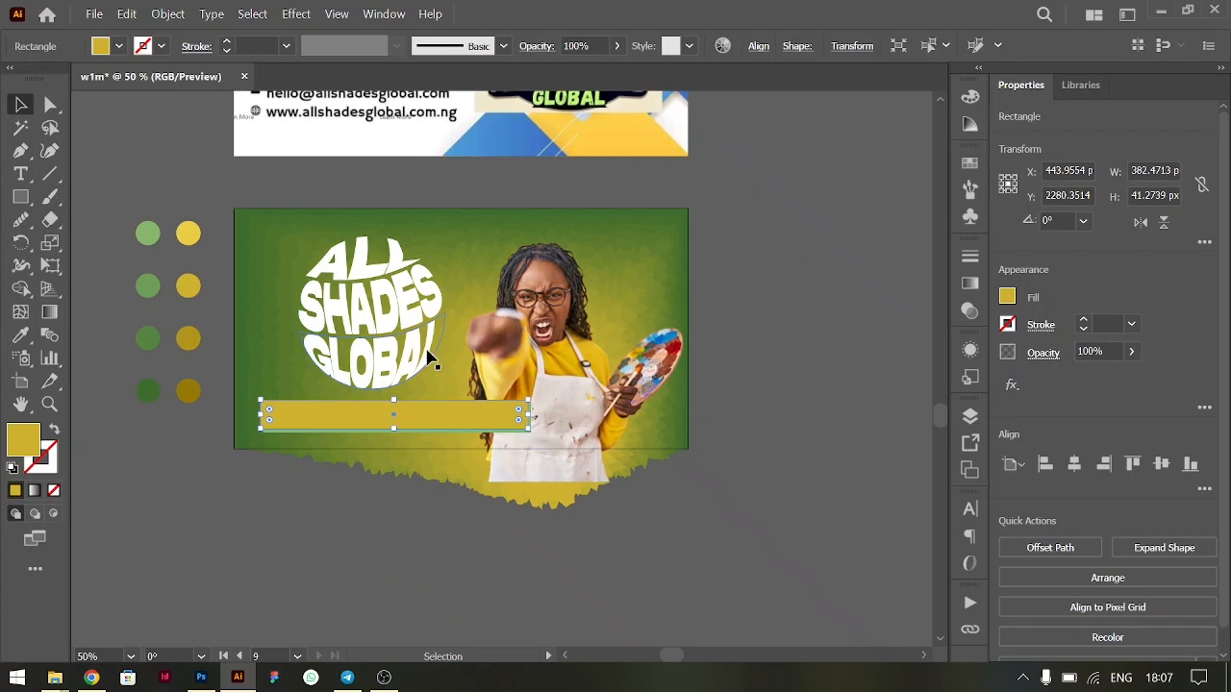
pyautogui.click(339, 546)
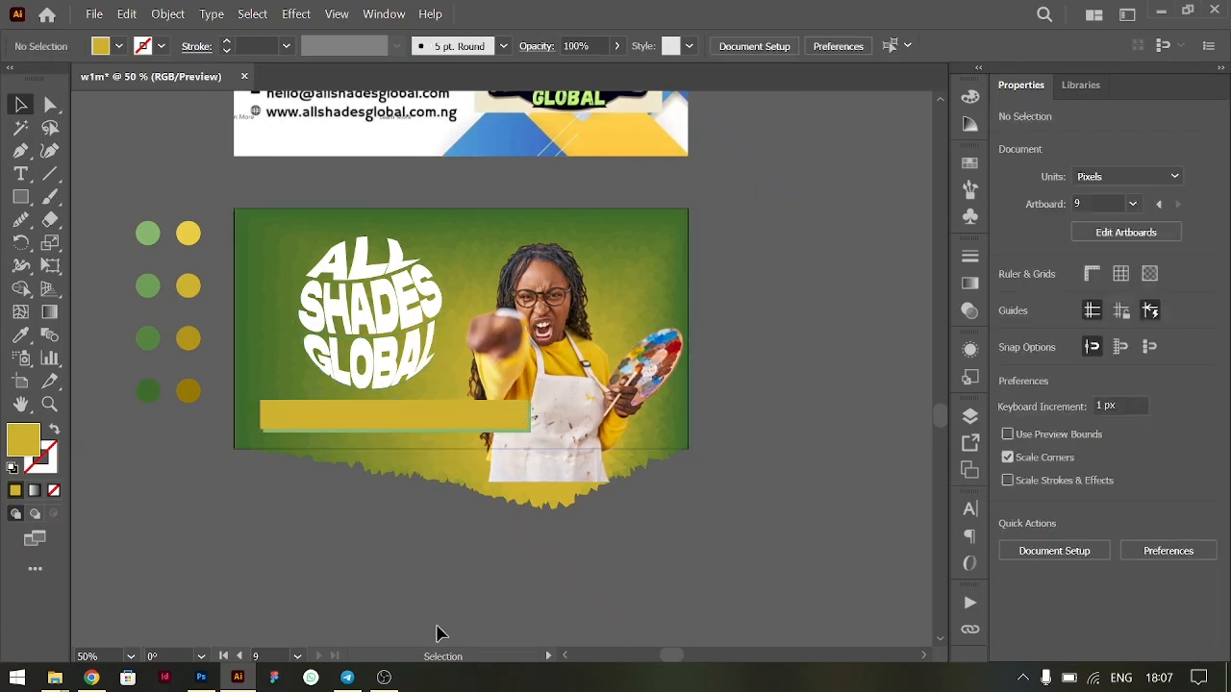